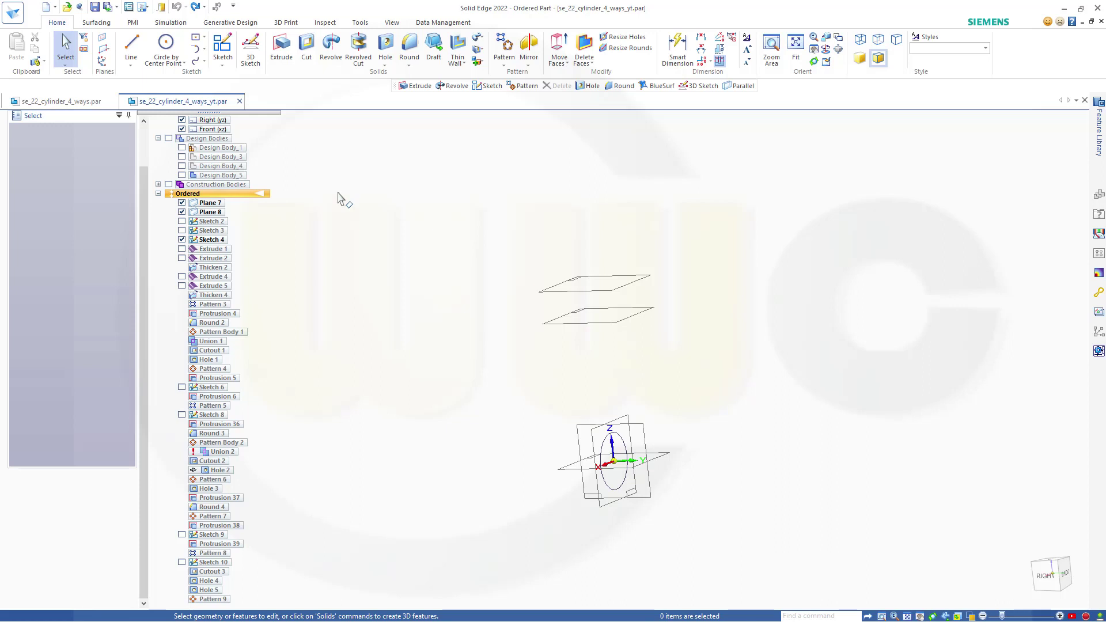
# Sketch a rectangle on the Right (yz) plane from the origin up to the uppermost reference plane, about 51 mm wide and 260 mm high
pyautogui.click(223, 49)
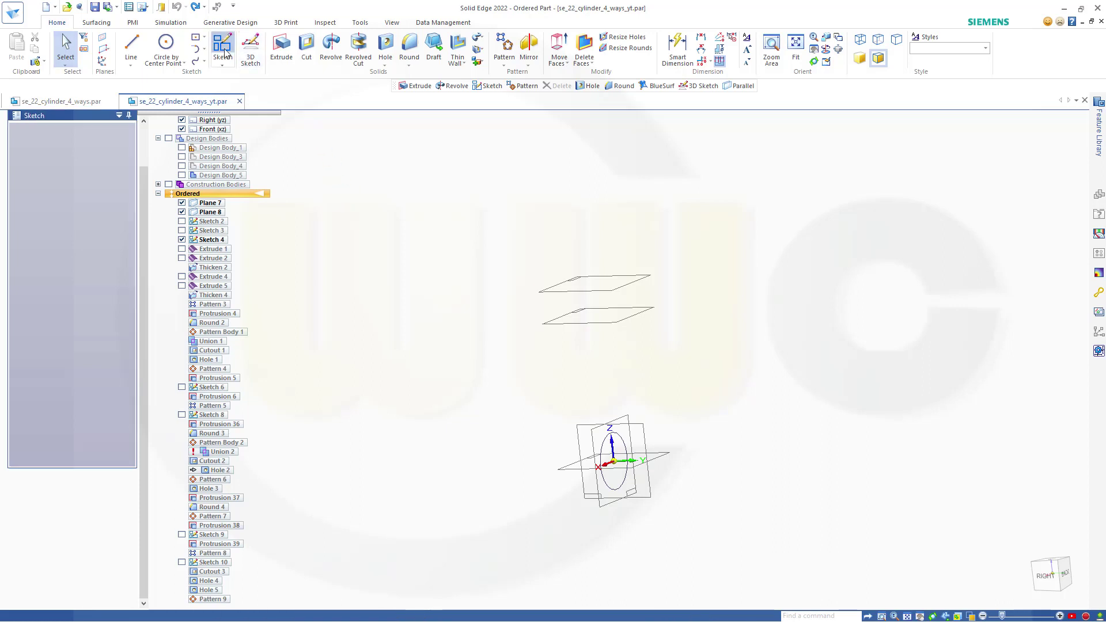
pyautogui.click(646, 427)
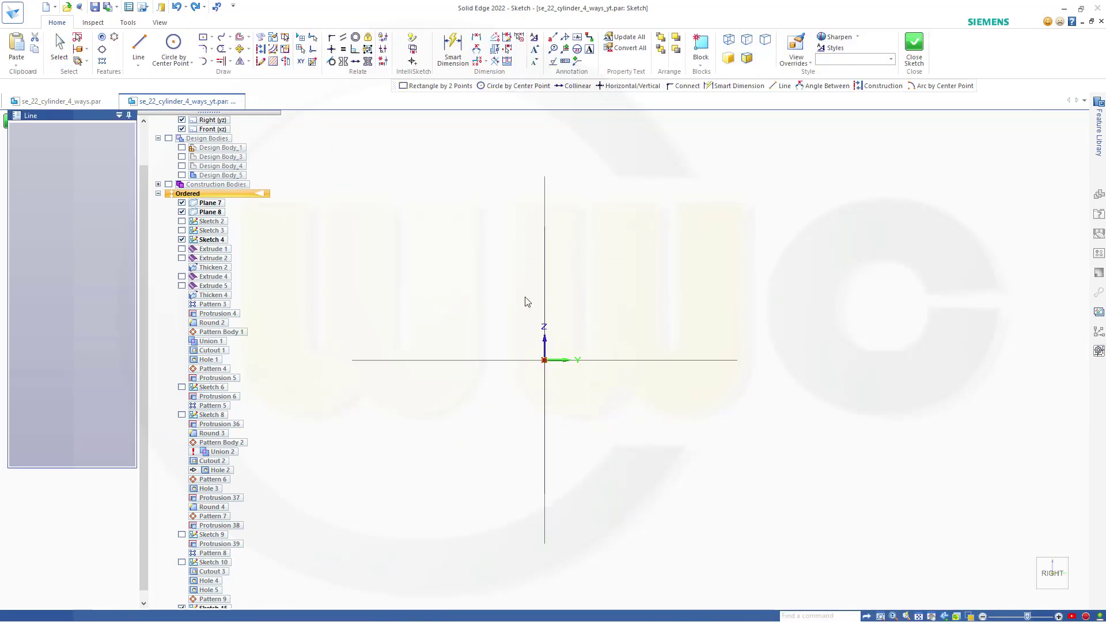
pyautogui.scroll(-3, 508, 284)
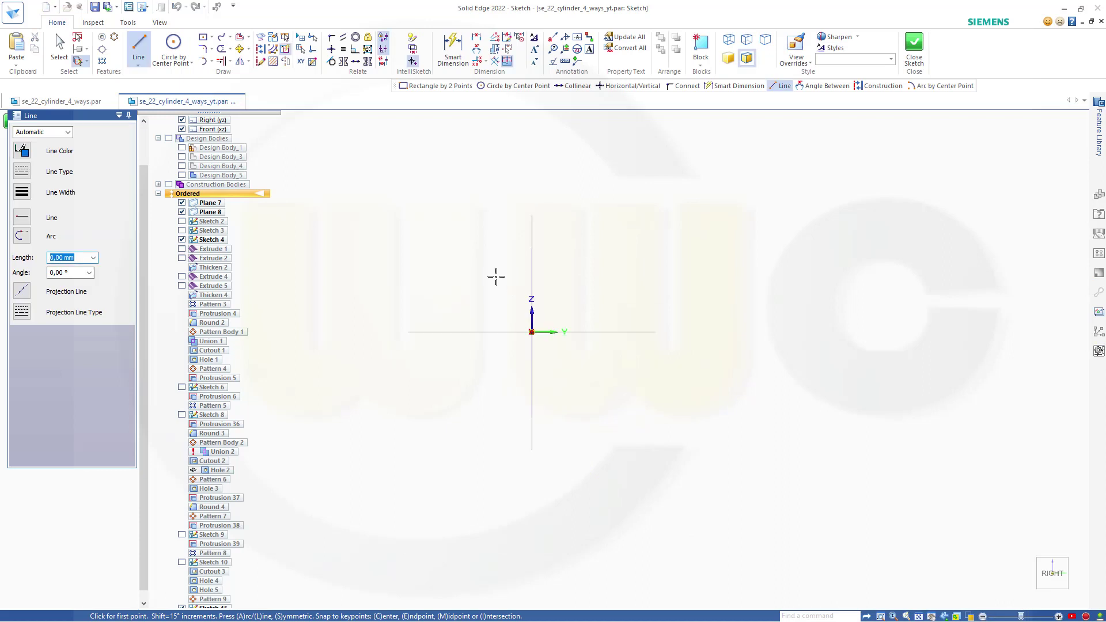
pyautogui.scroll(-4, 496, 276)
pyautogui.keyDown('shift'); pyautogui.moveTo(491, 274); pyautogui.dragTo(521, 412, button='middle'); pyautogui.keyUp('shift')
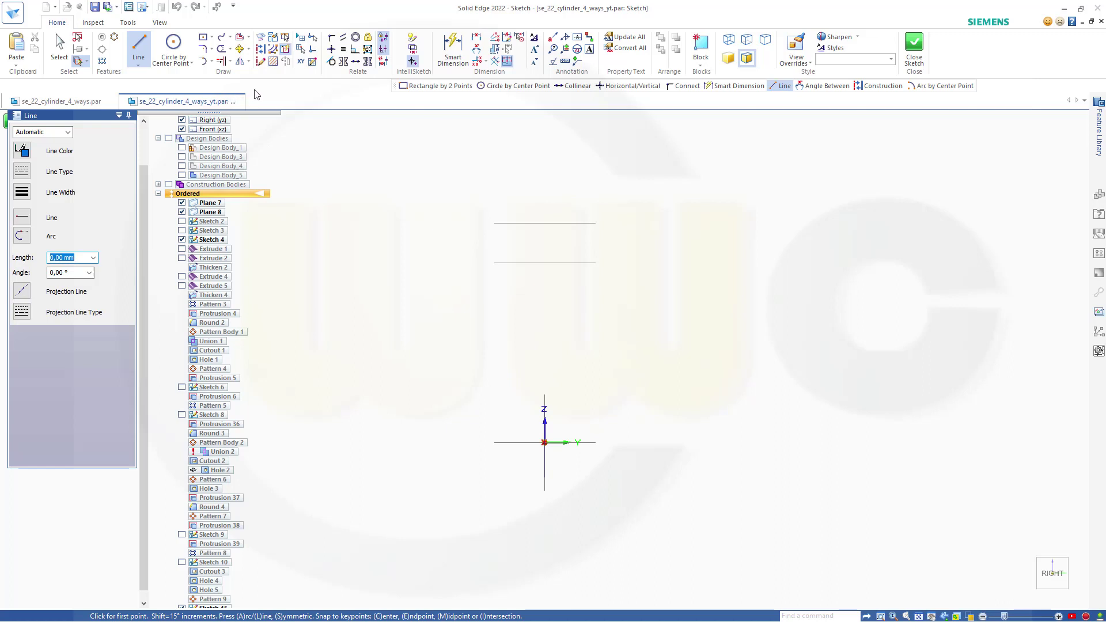
pyautogui.click(211, 37)
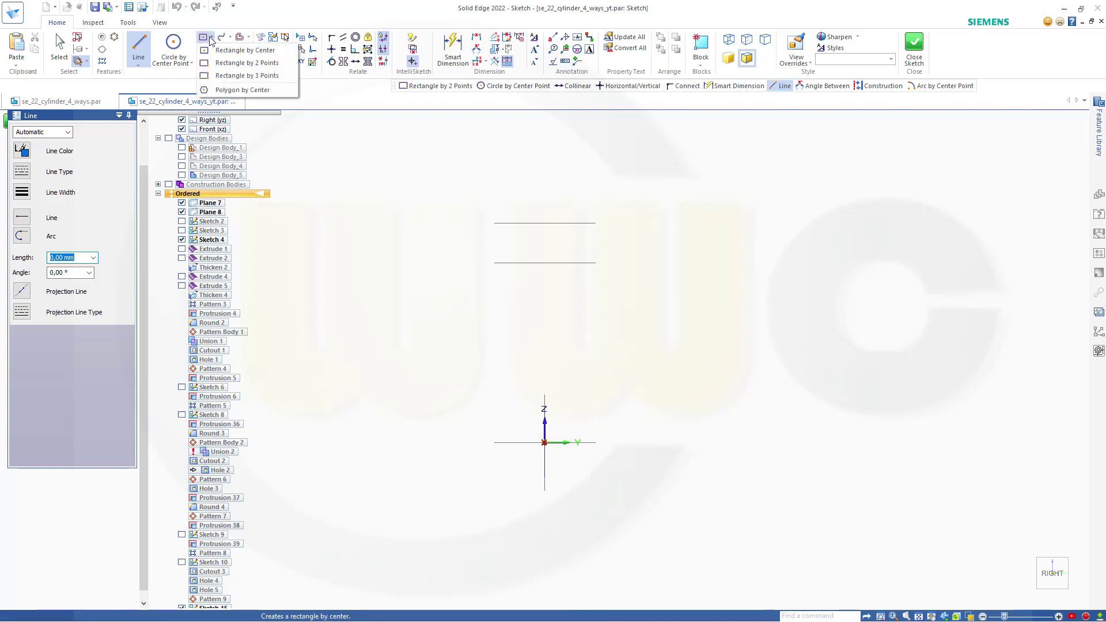
pyautogui.click(209, 63)
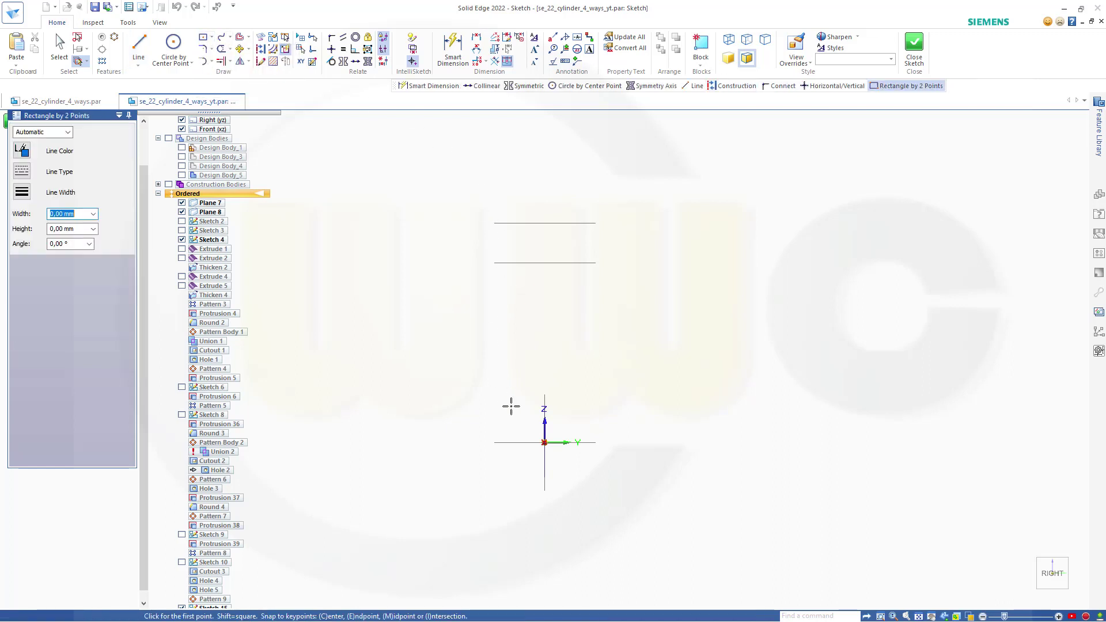
pyautogui.click(545, 442)
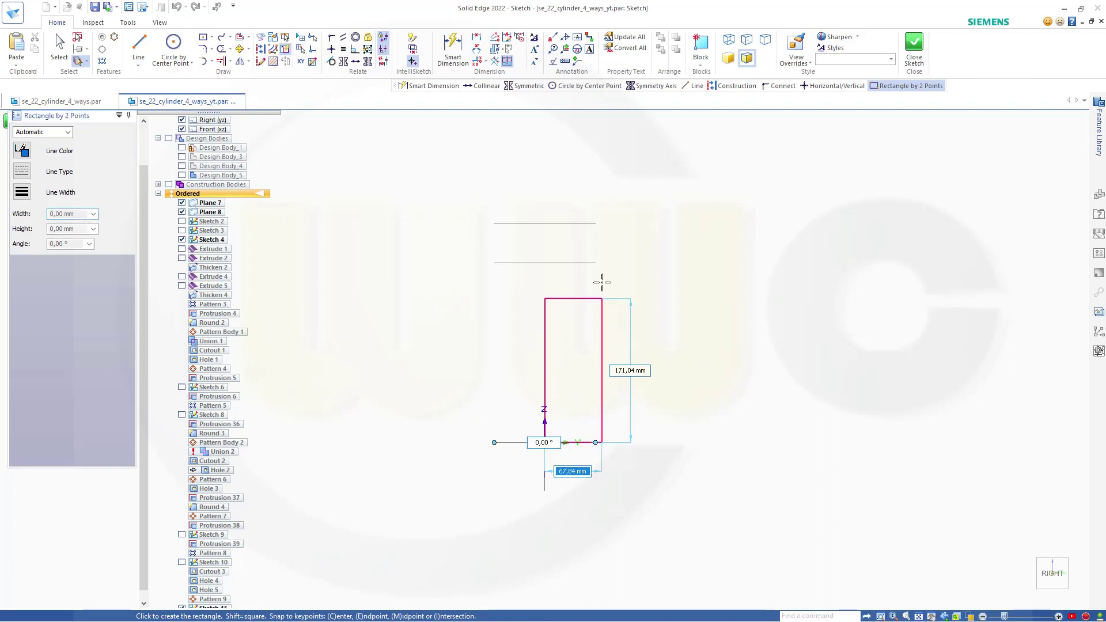
pyautogui.click(588, 223)
pyautogui.press('Escape')
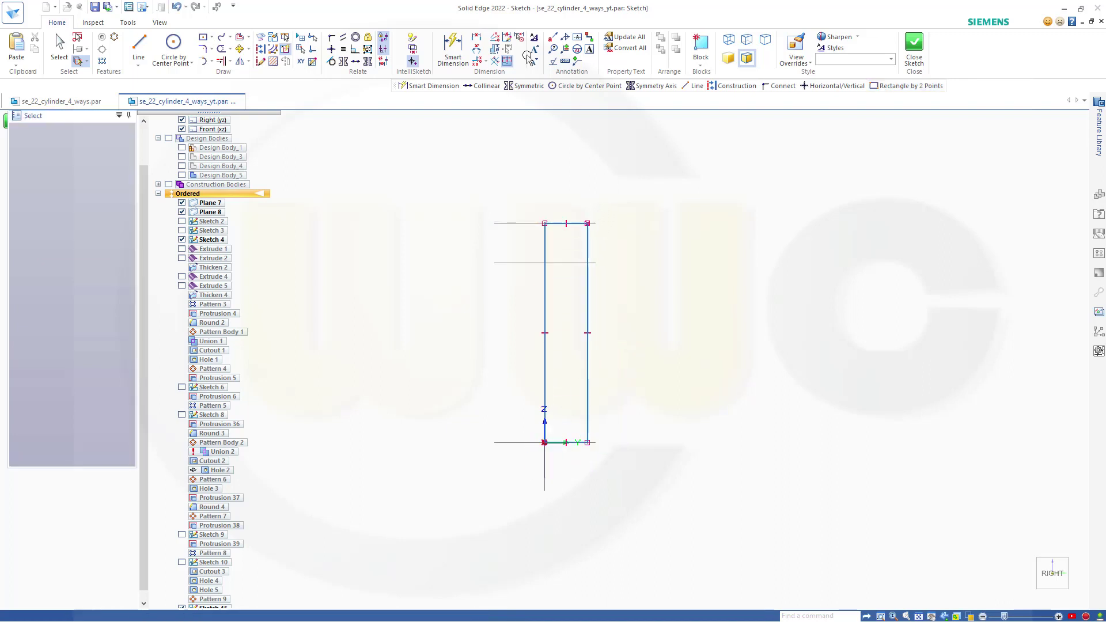
# Dimension the rectangle's width as 136/2 mm and finish the sketch
pyautogui.press('d')
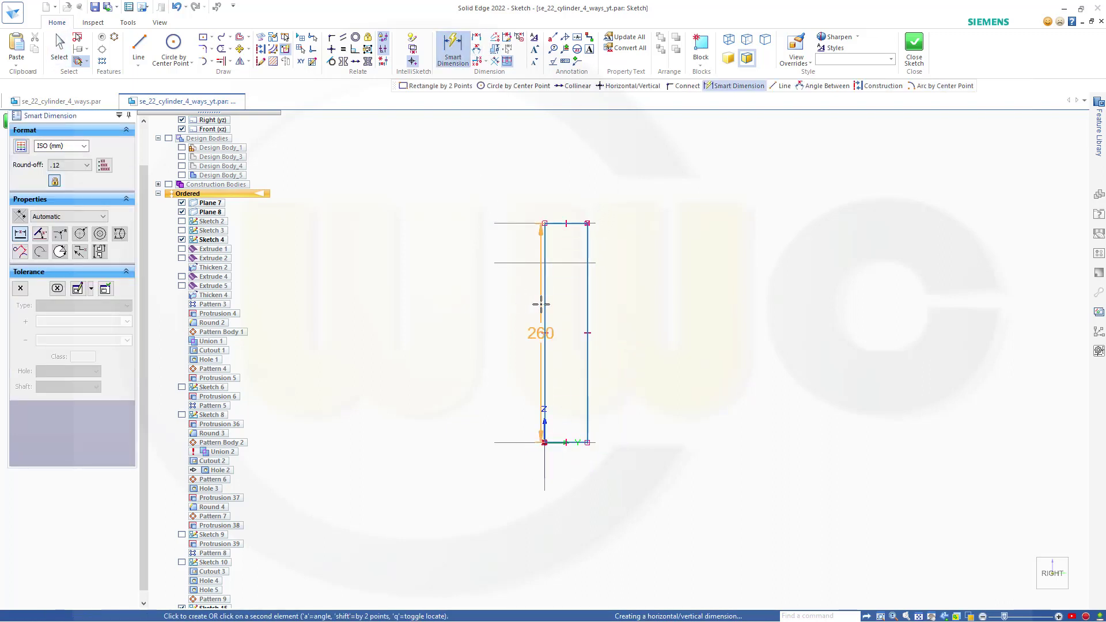
pyautogui.click(580, 442)
pyautogui.click(580, 484)
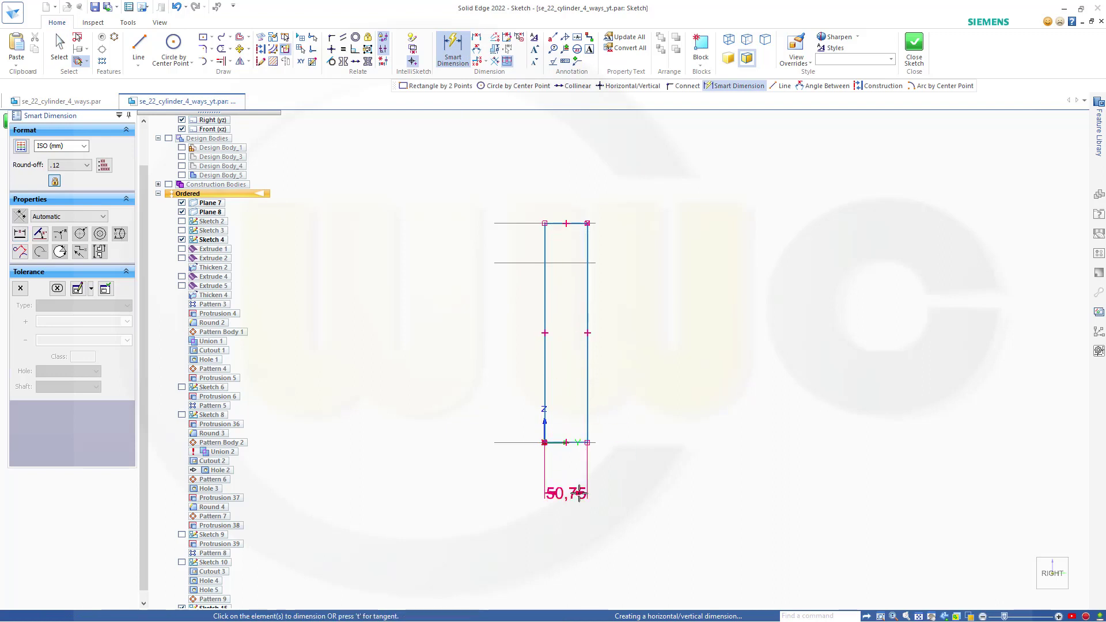
pyautogui.write('136/')
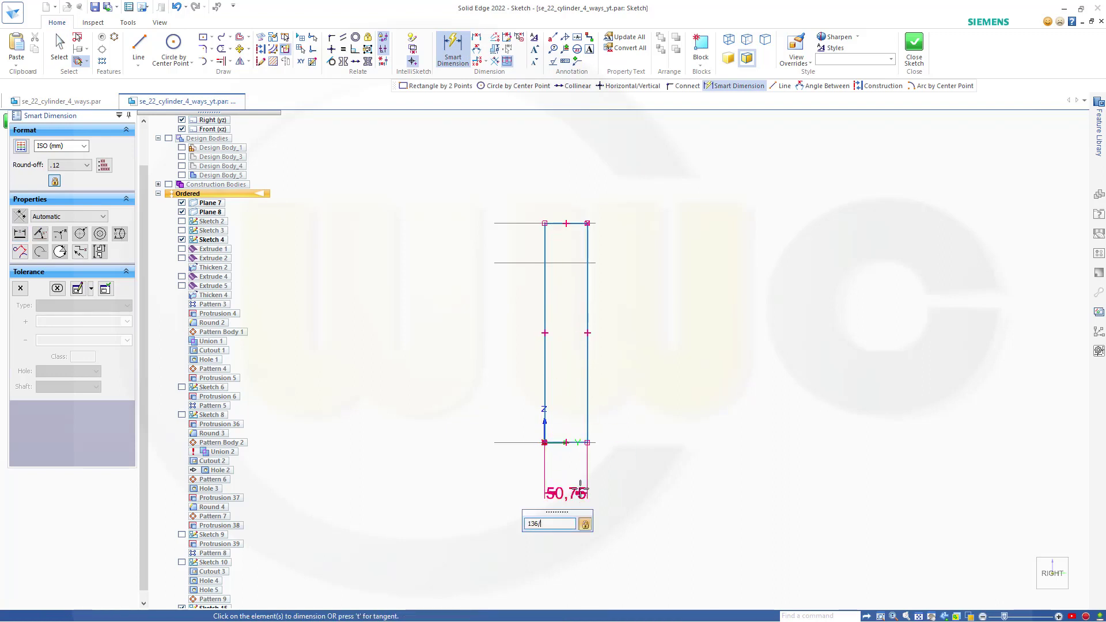
pyautogui.write('2')
pyautogui.press('Return')
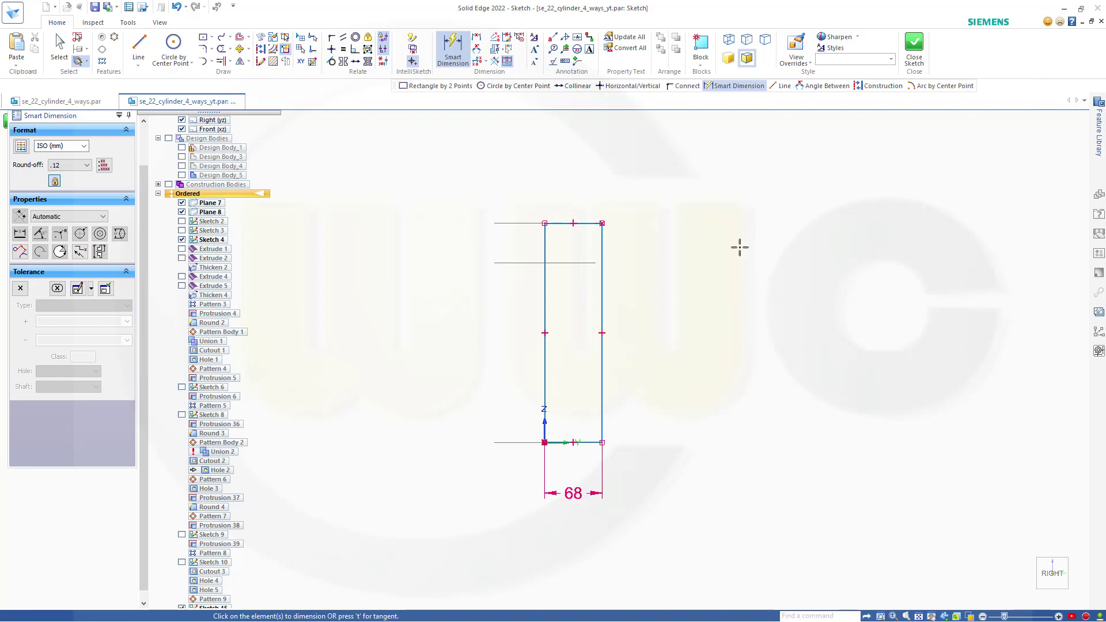
pyautogui.click(914, 47)
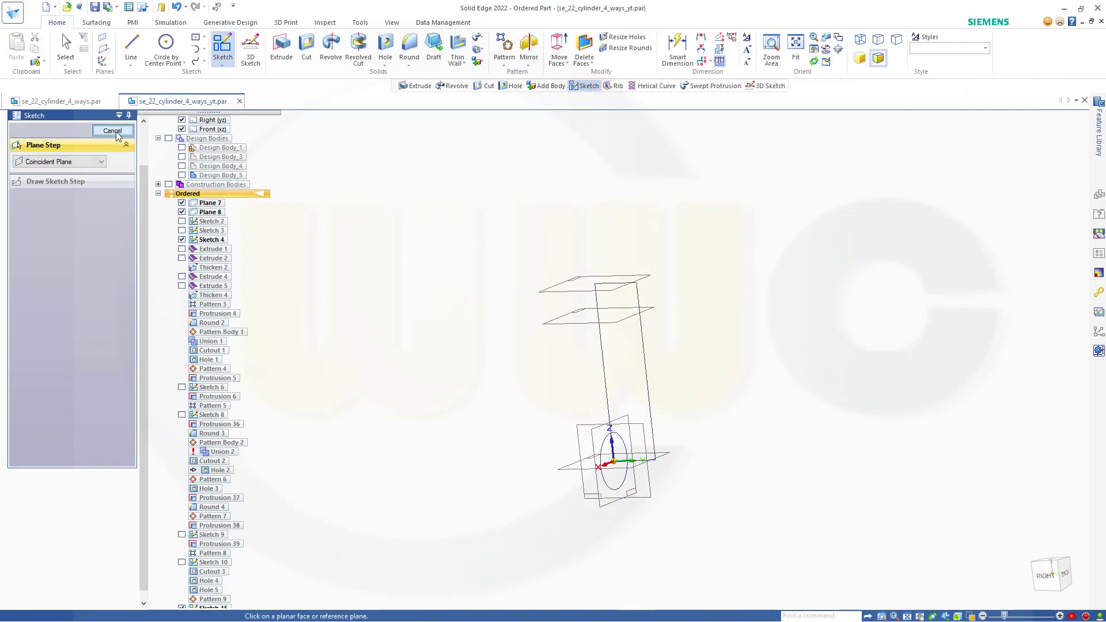
pyautogui.click(116, 133)
# Add a new part body named Design Body_6
pyautogui.click(478, 61)
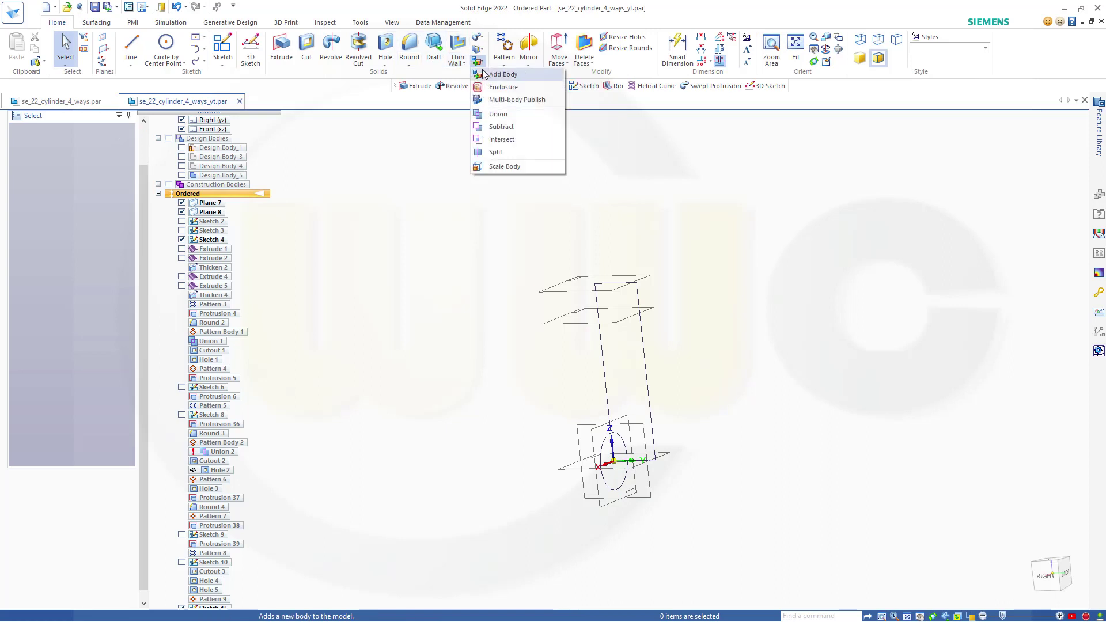
pyautogui.click(484, 74)
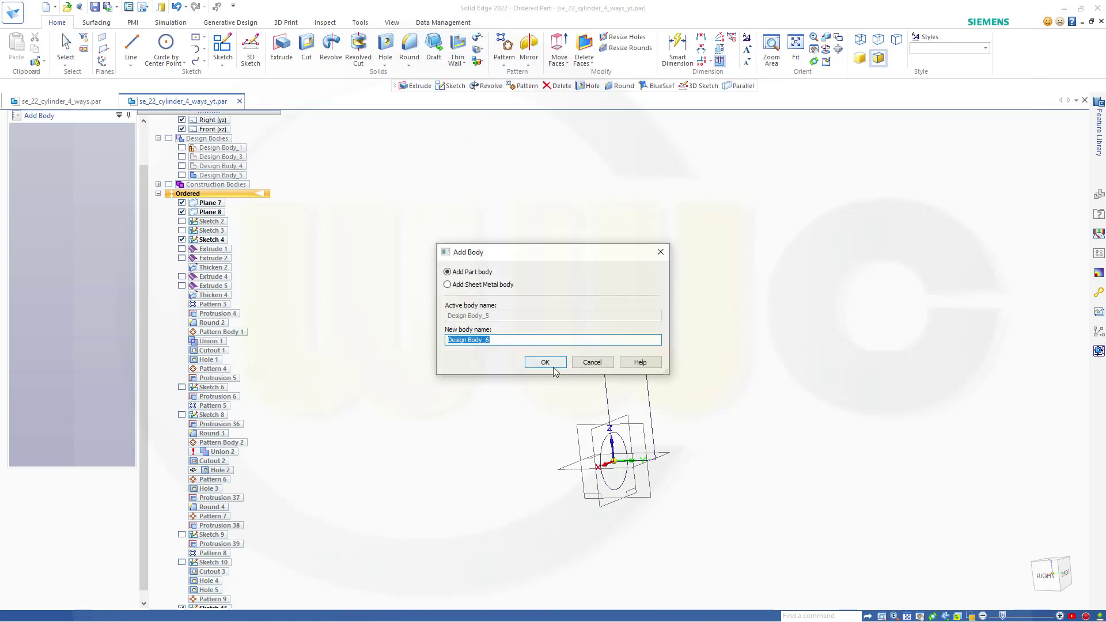
pyautogui.click(551, 366)
# Revolve the rectangle 360° about its vertical edge on the Z axis to form a solid cylinder
pyautogui.click(330, 49)
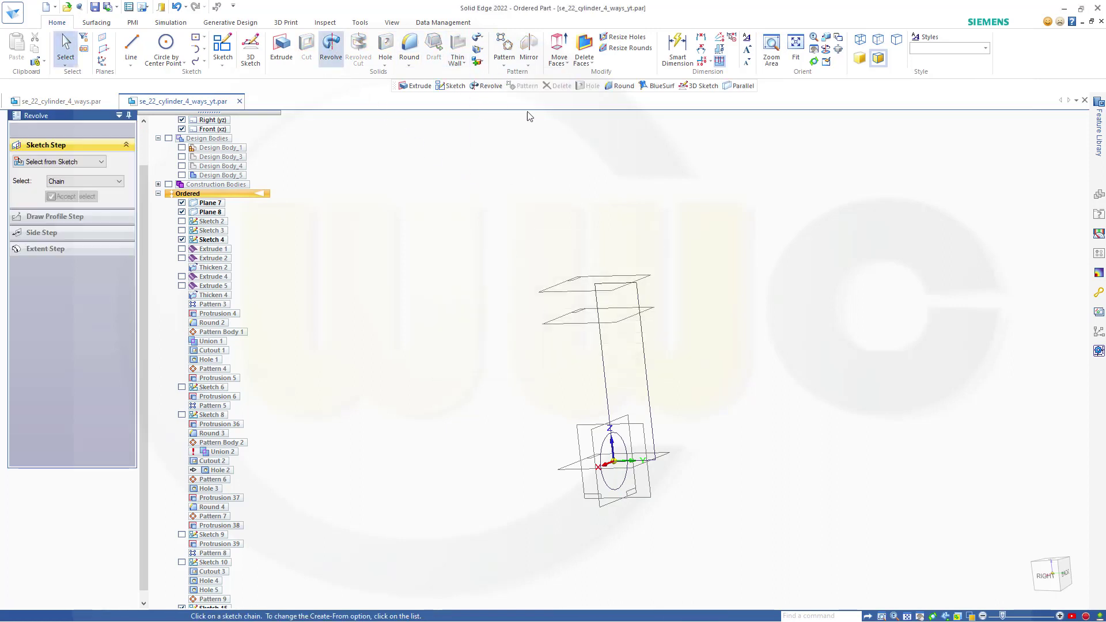
pyautogui.click(645, 344)
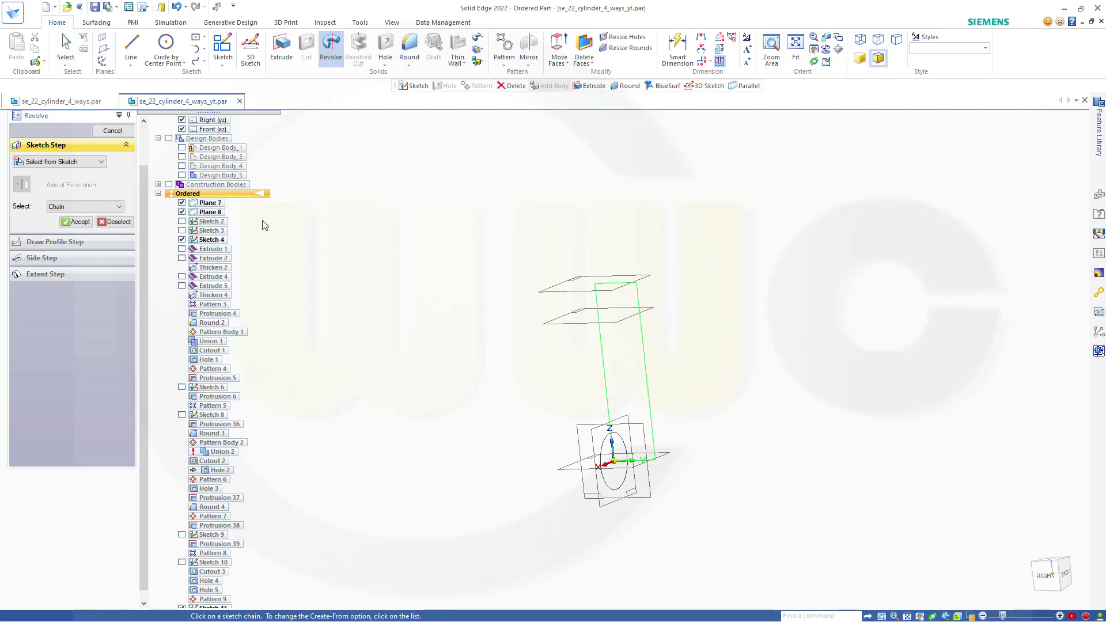
pyautogui.click(75, 222)
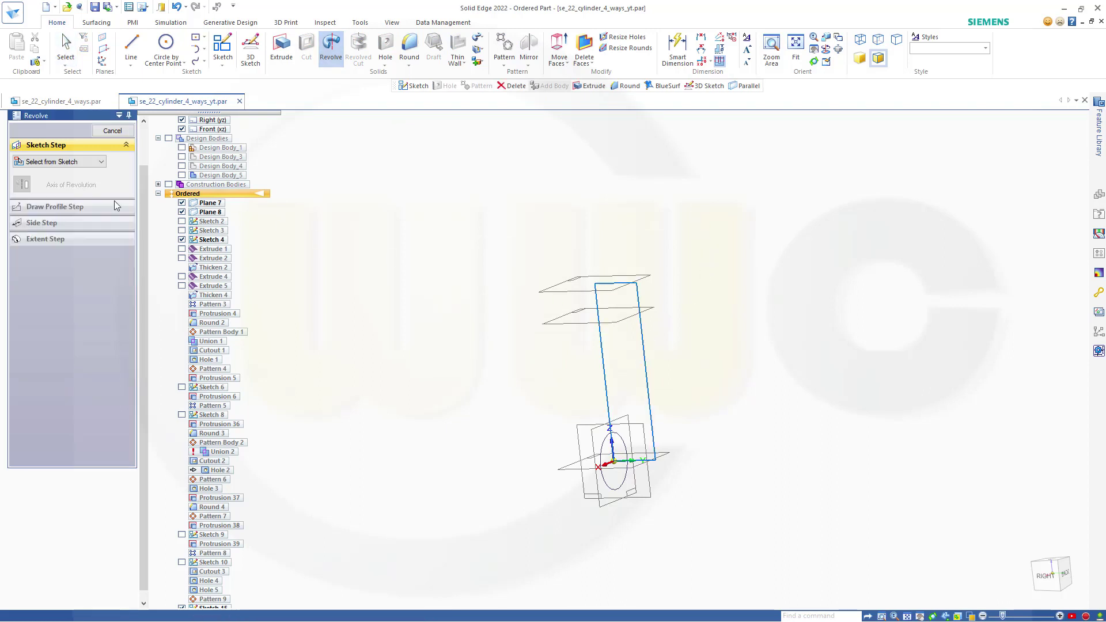
pyautogui.click(604, 372)
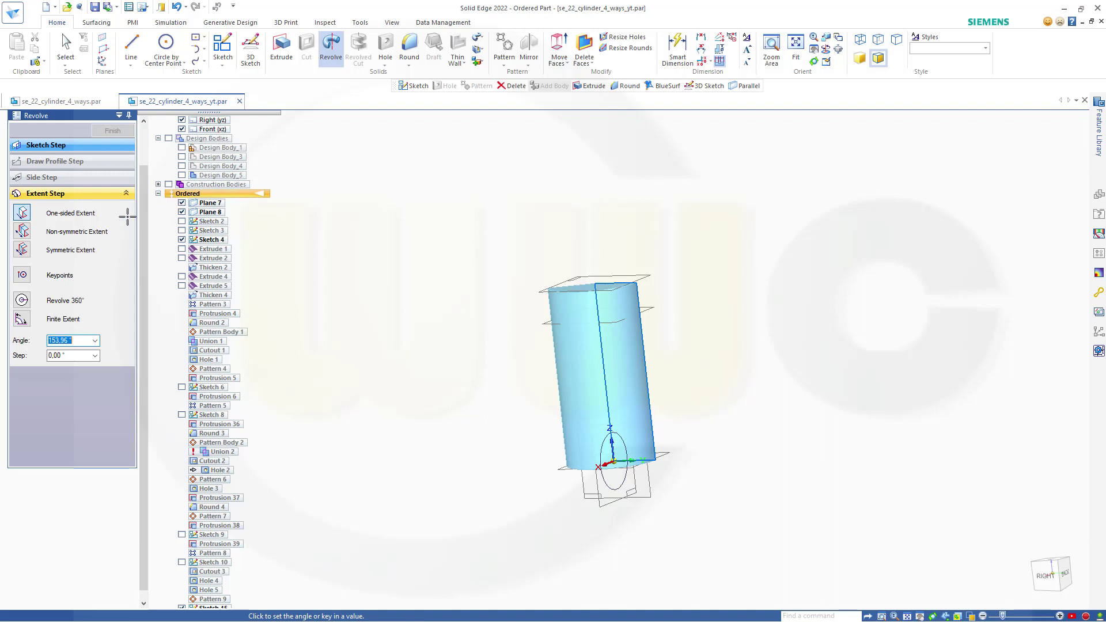
pyautogui.click(62, 301)
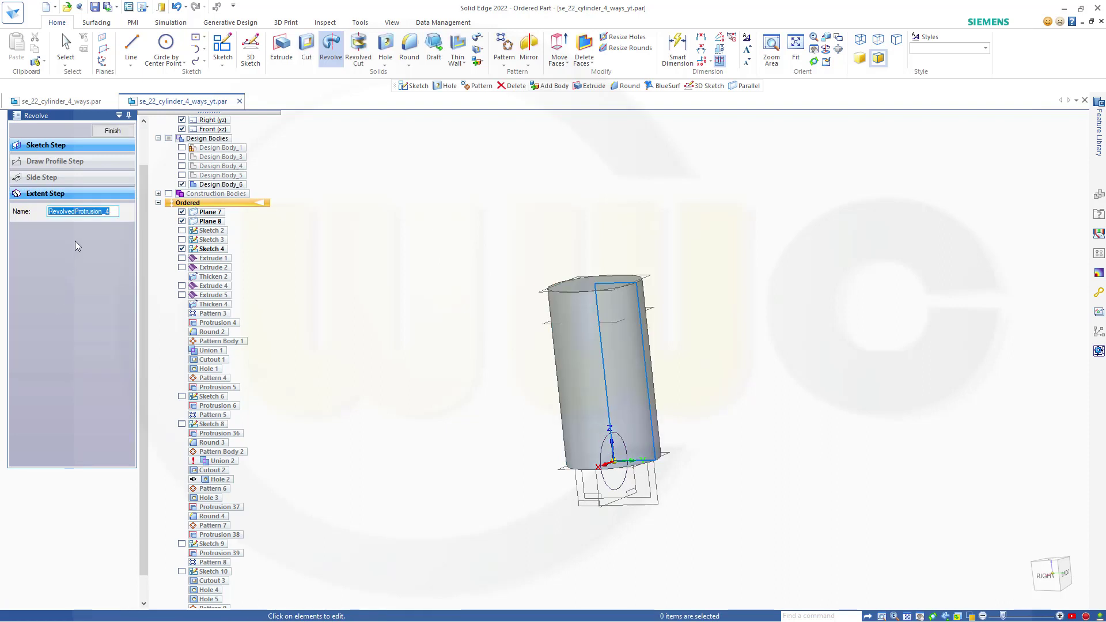
pyautogui.click(113, 130)
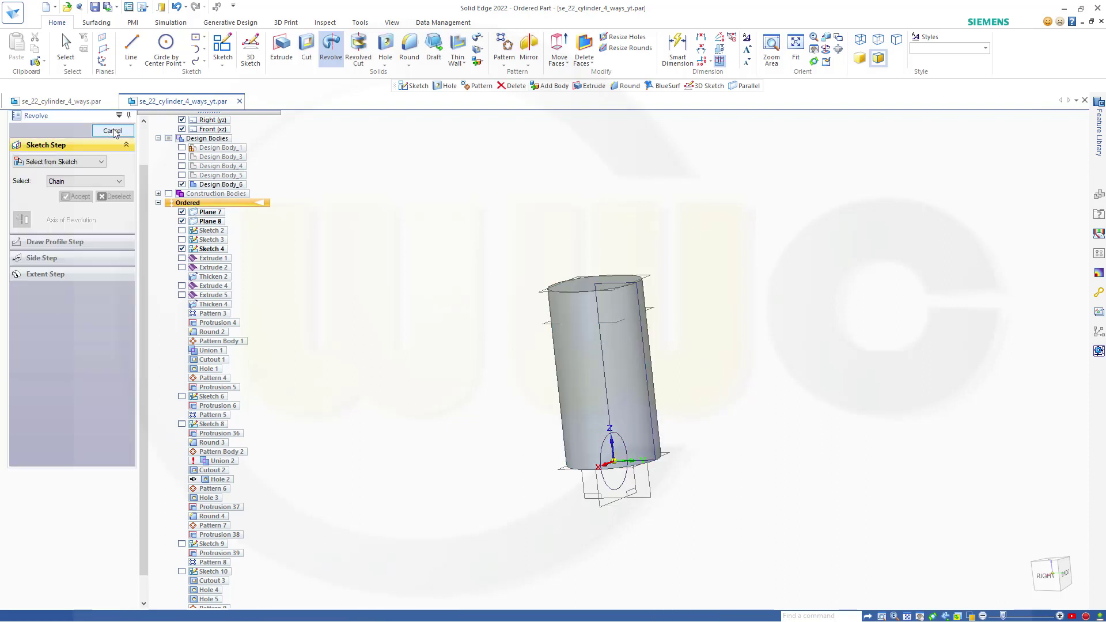
pyautogui.press('Escape')
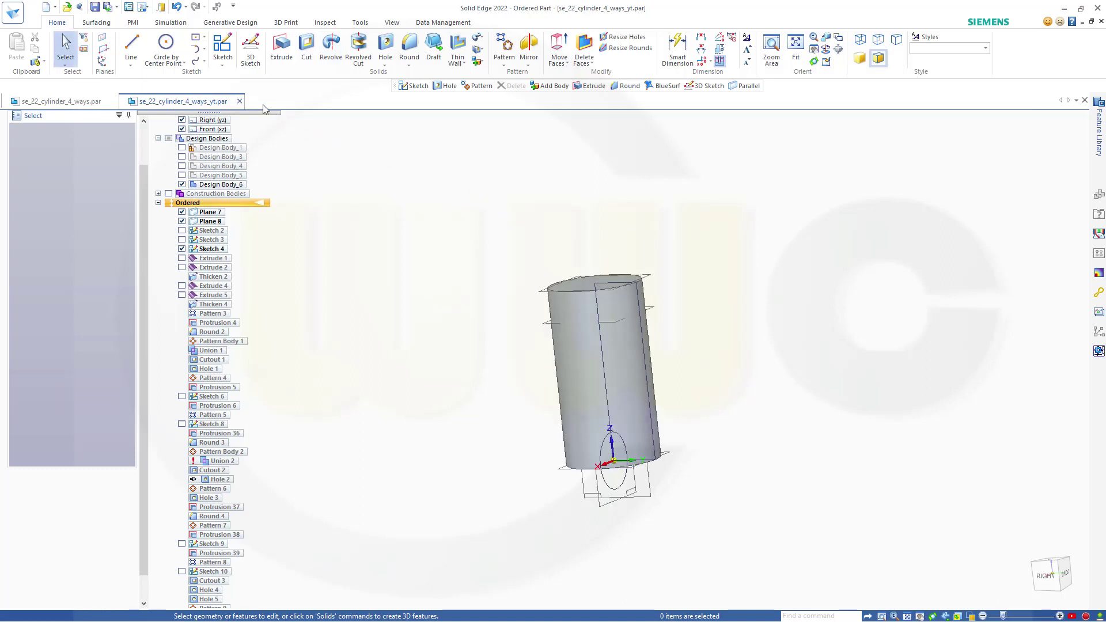
# Sketch a rectangle about 33 mm wide and 69 mm high on the Right (yz) plane, beside the cylinder's upper end
pyautogui.click(222, 47)
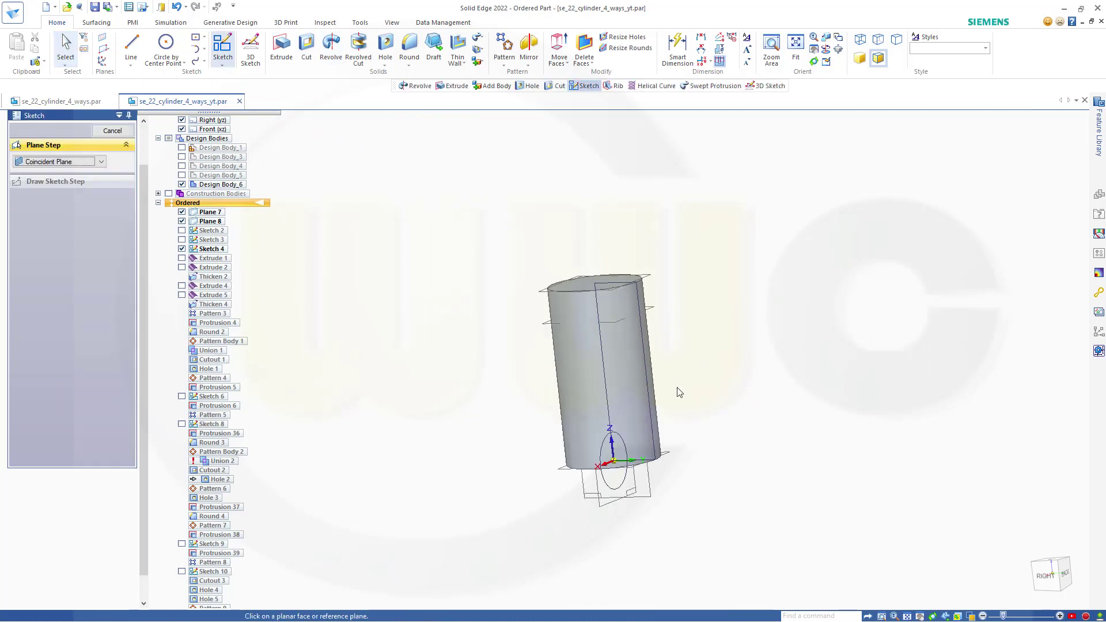
pyautogui.click(649, 489)
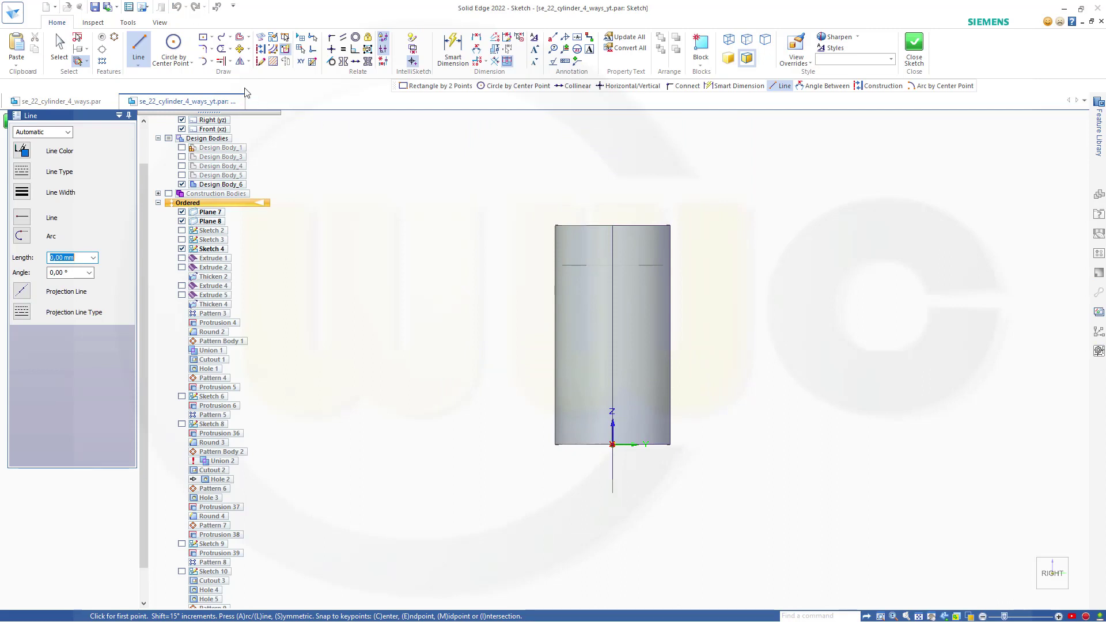
pyautogui.click(212, 38)
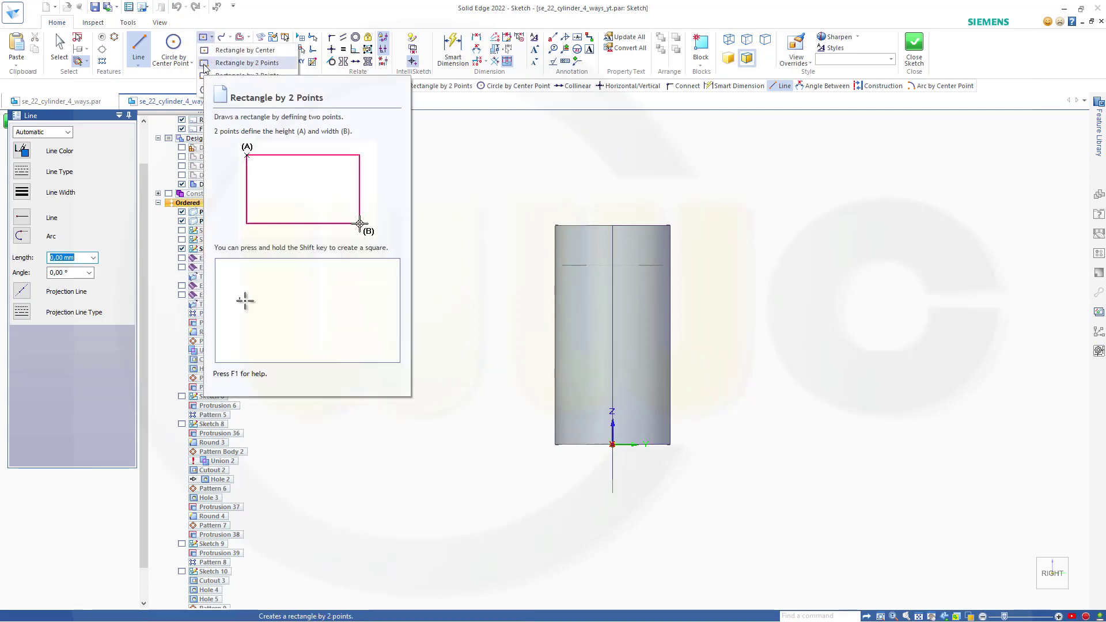
pyautogui.click(207, 63)
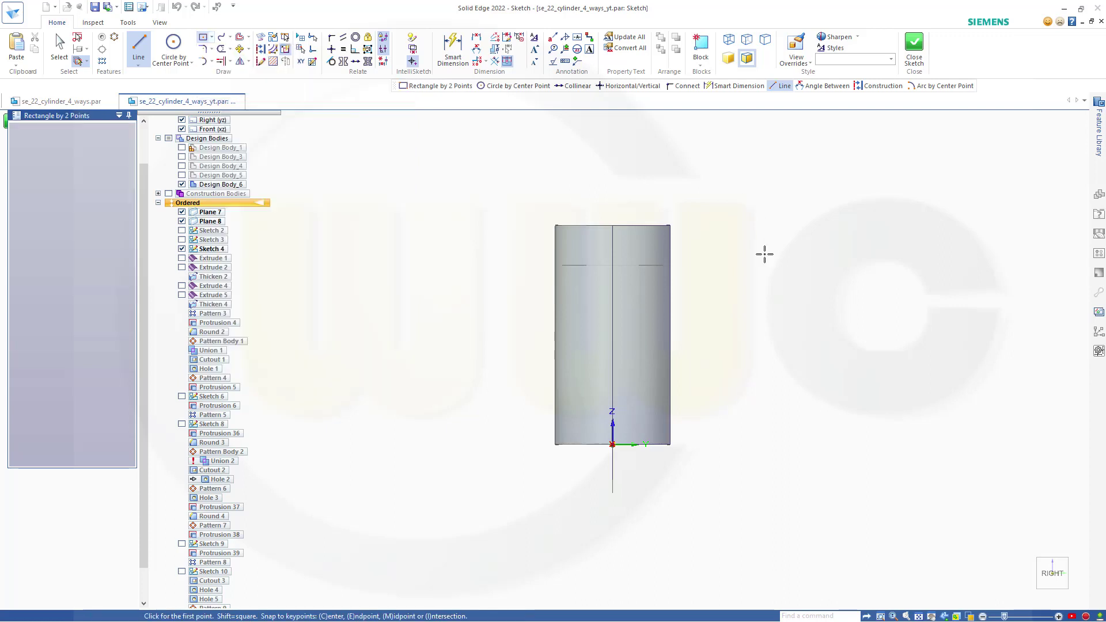
pyautogui.click(718, 281)
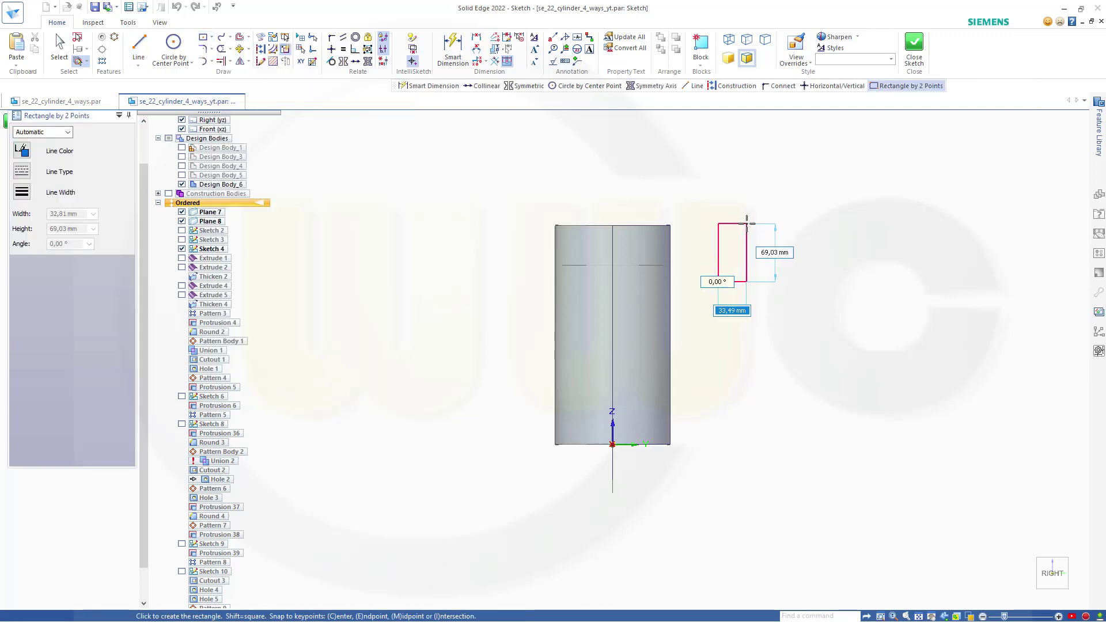
pyautogui.click(747, 223)
pyautogui.press('Escape')
pyautogui.press('d')
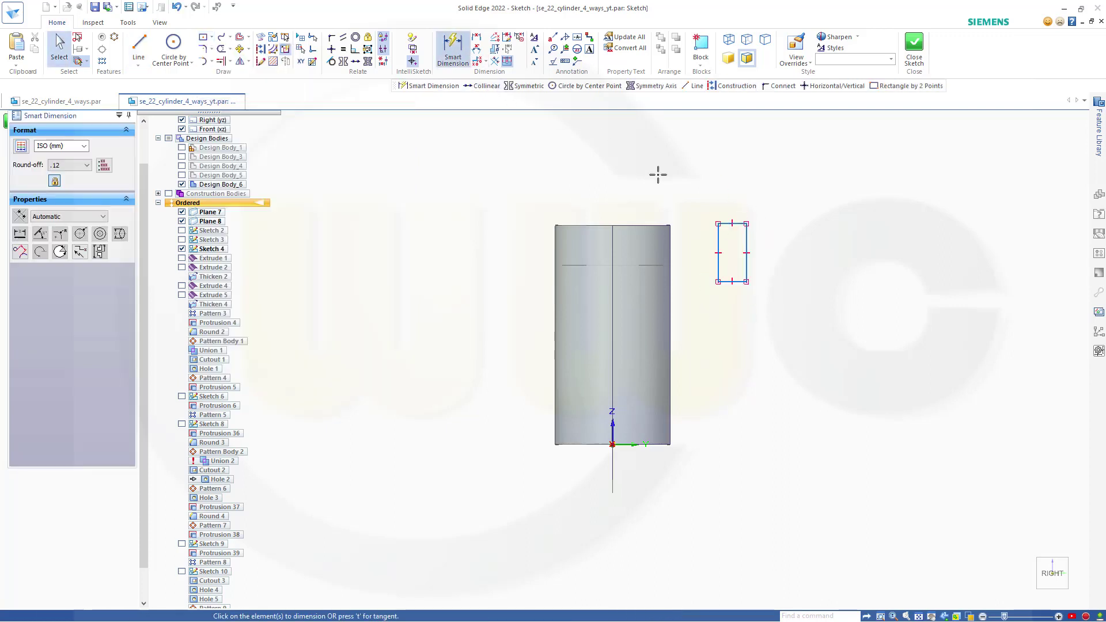
pyautogui.scroll(2, 713, 255)
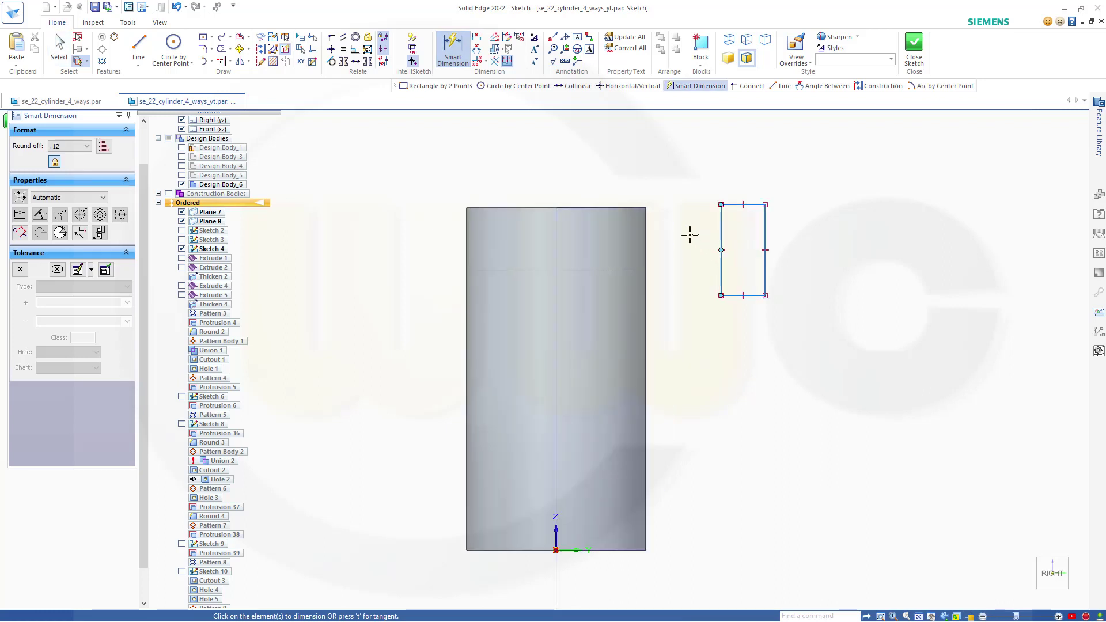
pyautogui.press('Escape')
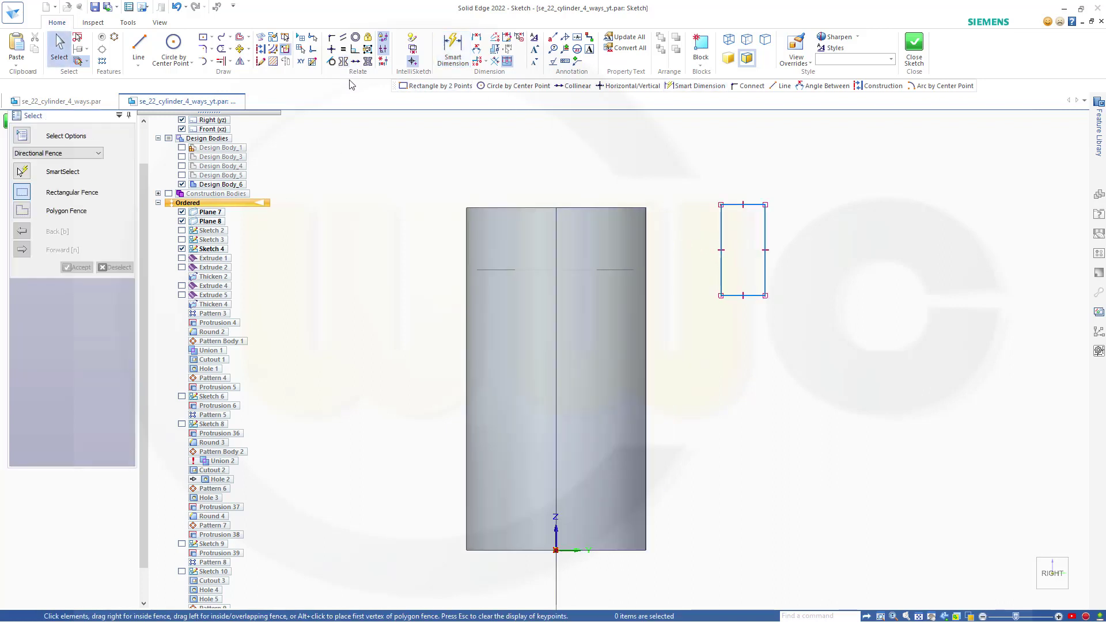
# Make the small rectangle's top edge collinear with the upper reference plane and its bottom edge collinear with the lower offset plane
pyautogui.click(356, 62)
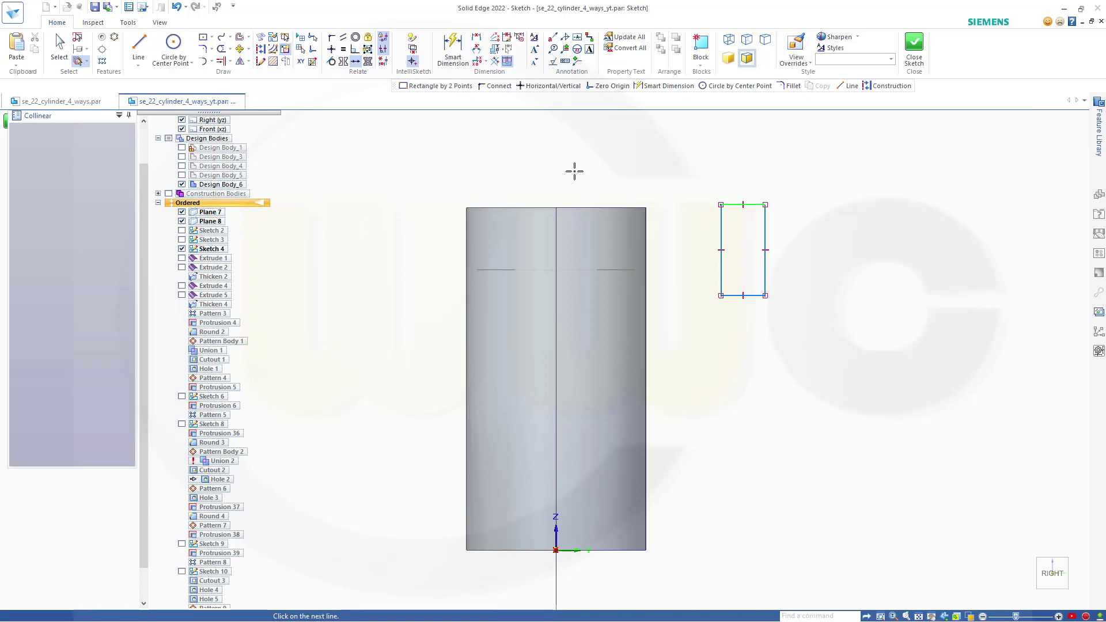
pyautogui.moveTo(572, 171); pyautogui.dragTo(575, 217, button='middle')
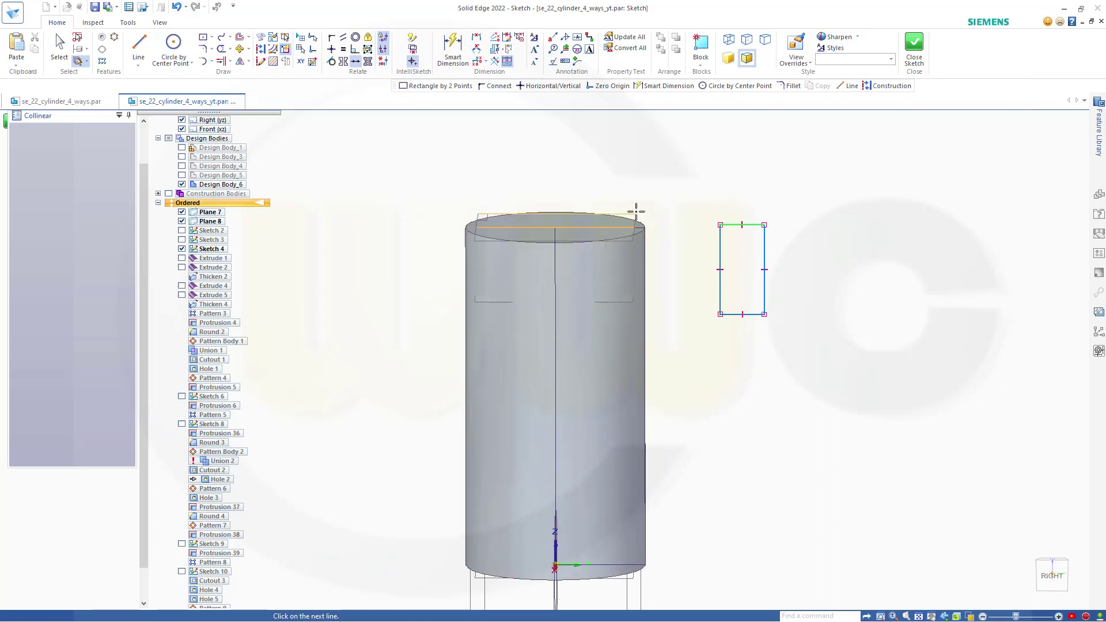
pyautogui.click(636, 210)
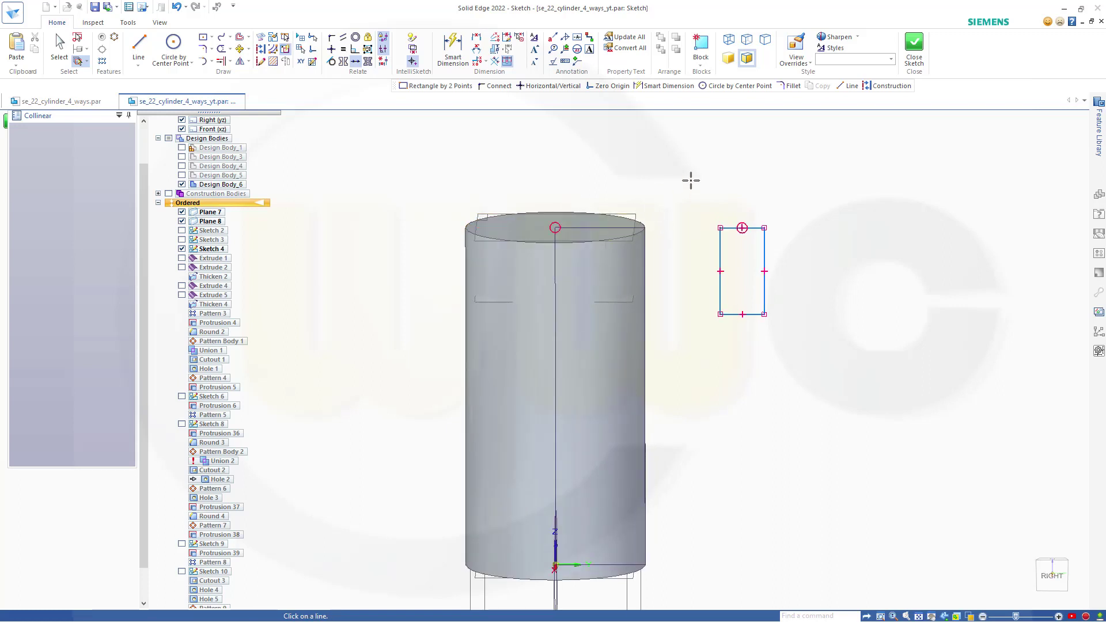
pyautogui.click(733, 314)
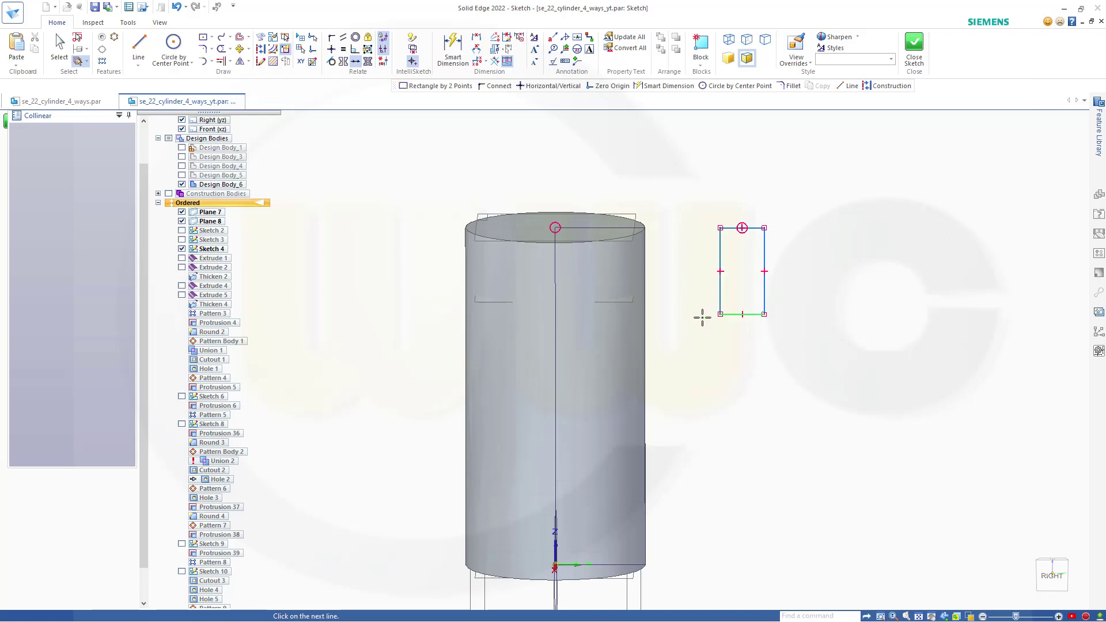
pyautogui.click(635, 302)
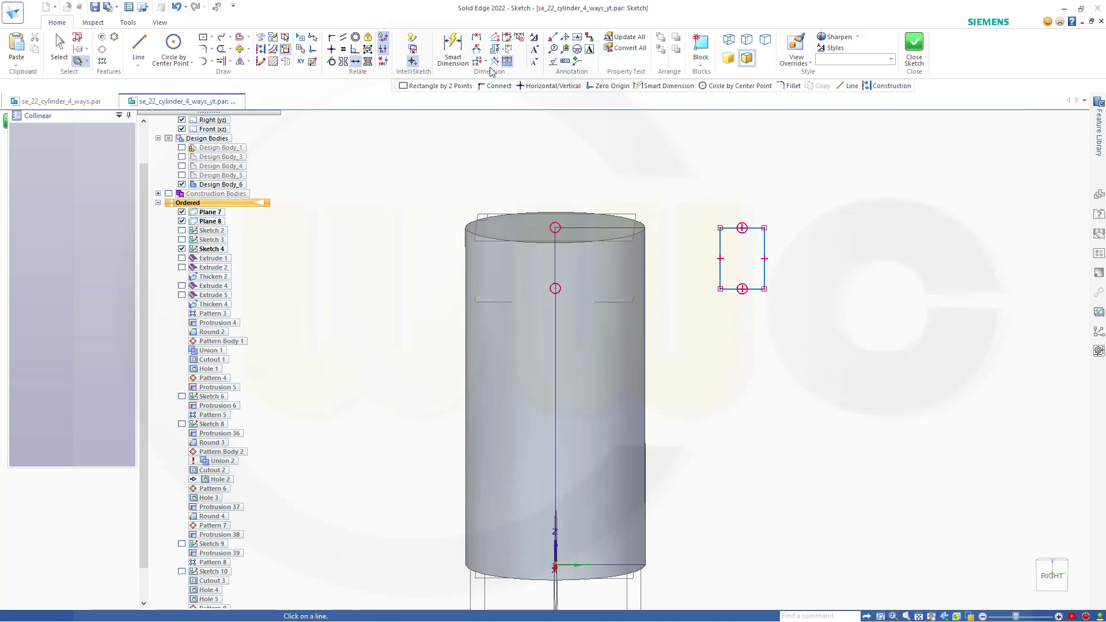
# Set the small rectangle's width to 7 mm with a horizontal dimension between its two vertical edges
pyautogui.click(453, 49)
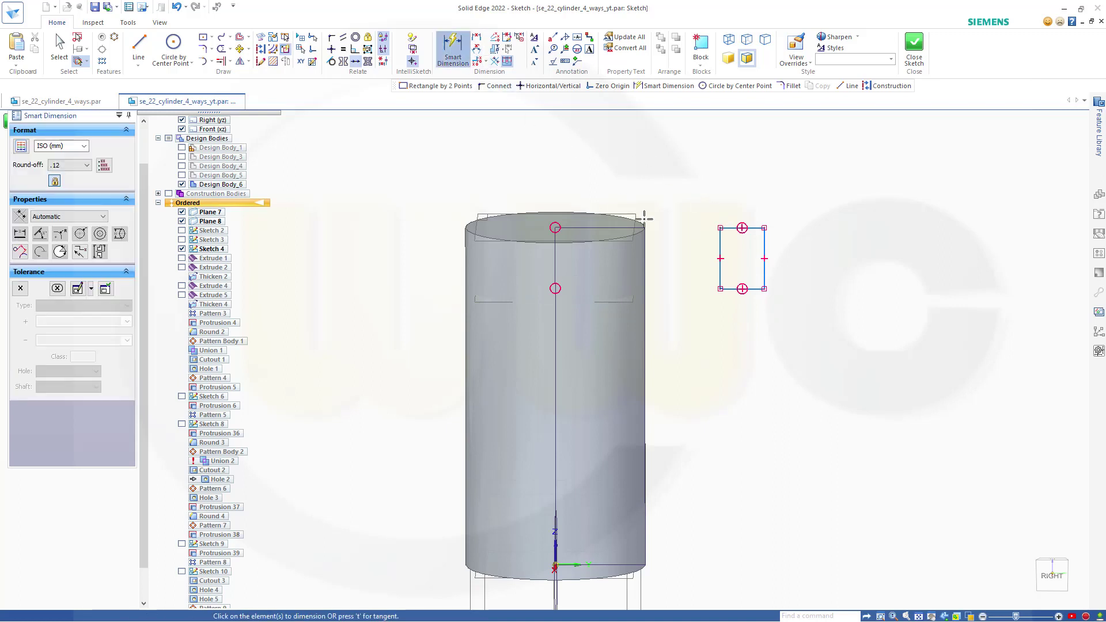
pyautogui.click(720, 246)
pyautogui.click(764, 253)
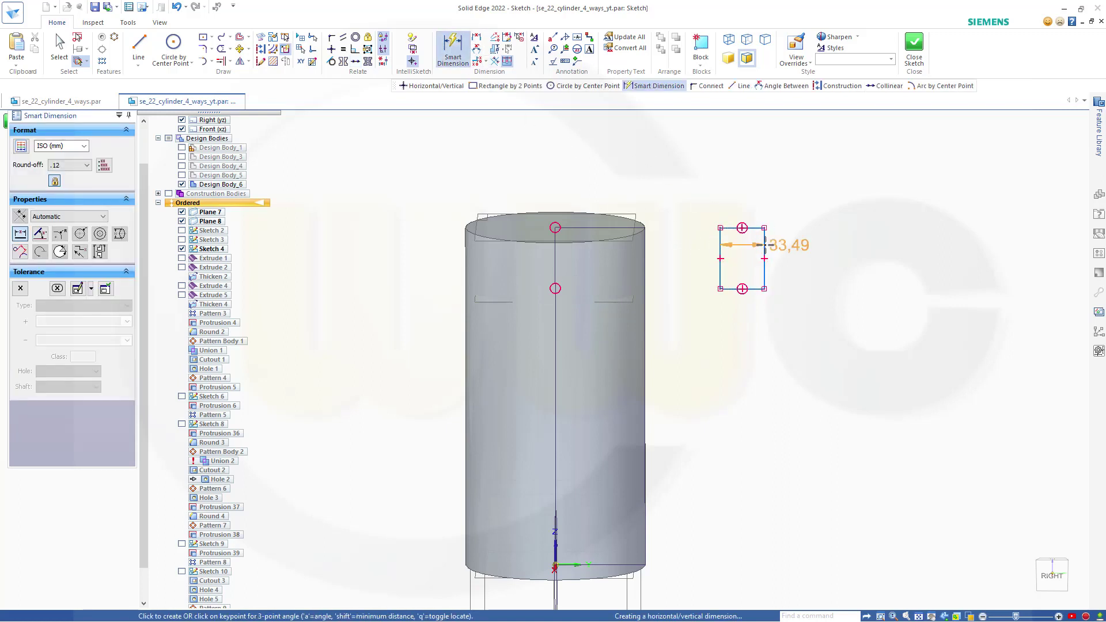
pyautogui.click(748, 201)
pyautogui.write('7')
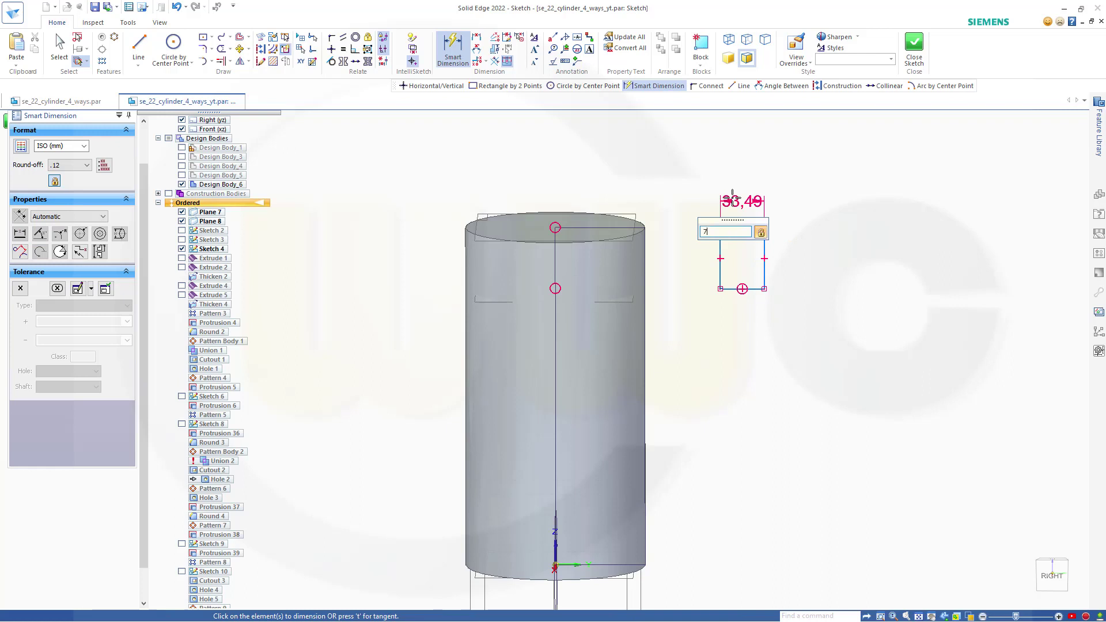
pyautogui.press('Return')
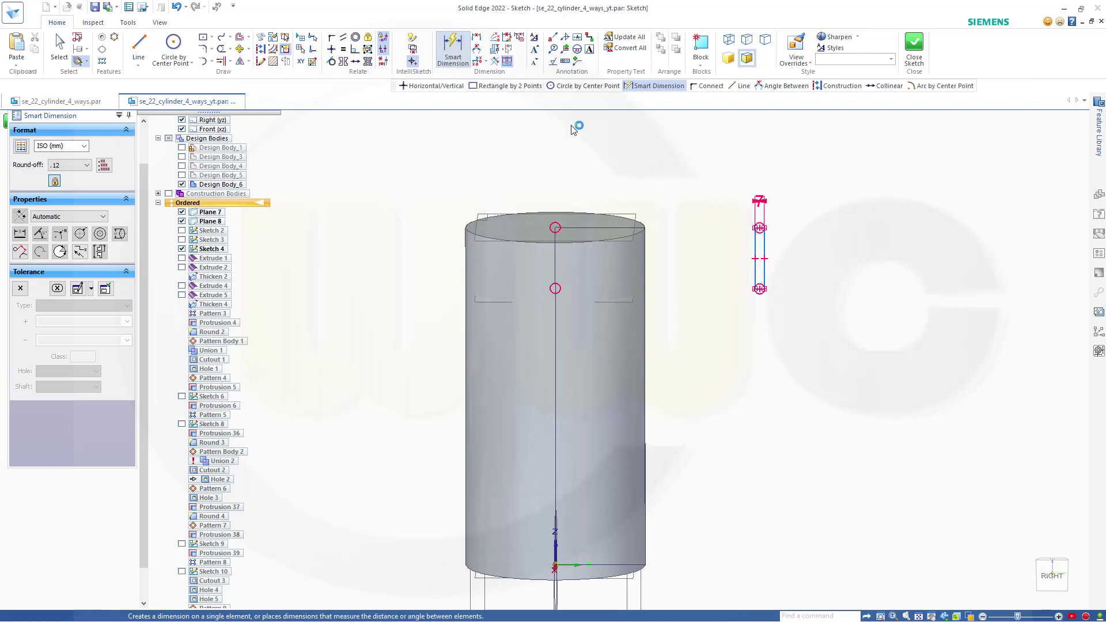
# Dimension the rectangle's inner vertical edge 74,999 mm from the cylinder's Z axis and finish the sketch
pyautogui.click(759, 283)
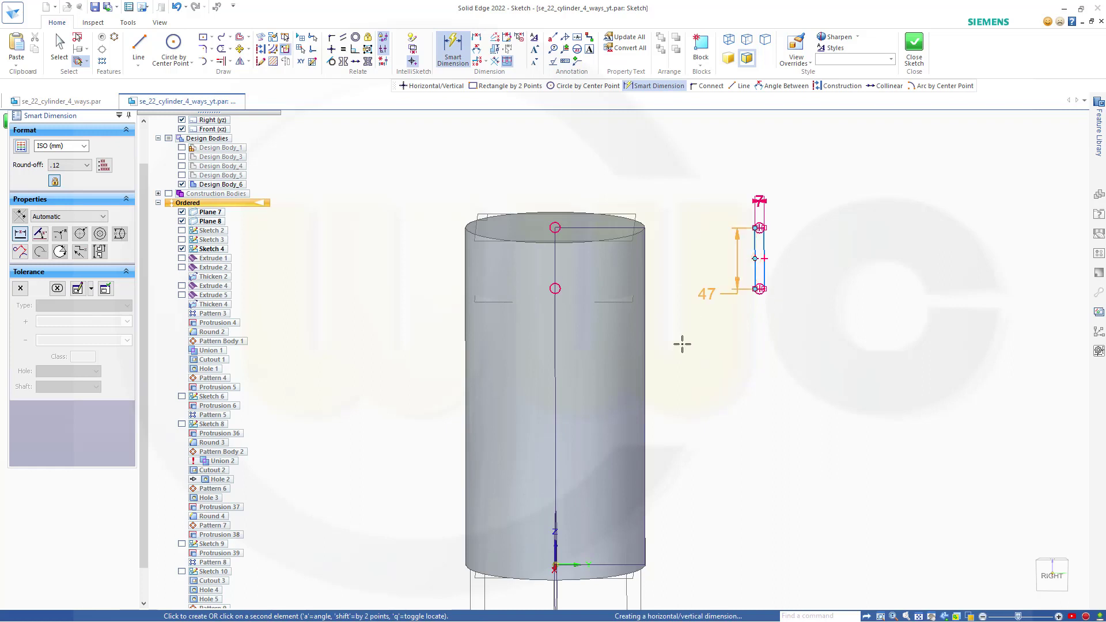
pyautogui.click(556, 545)
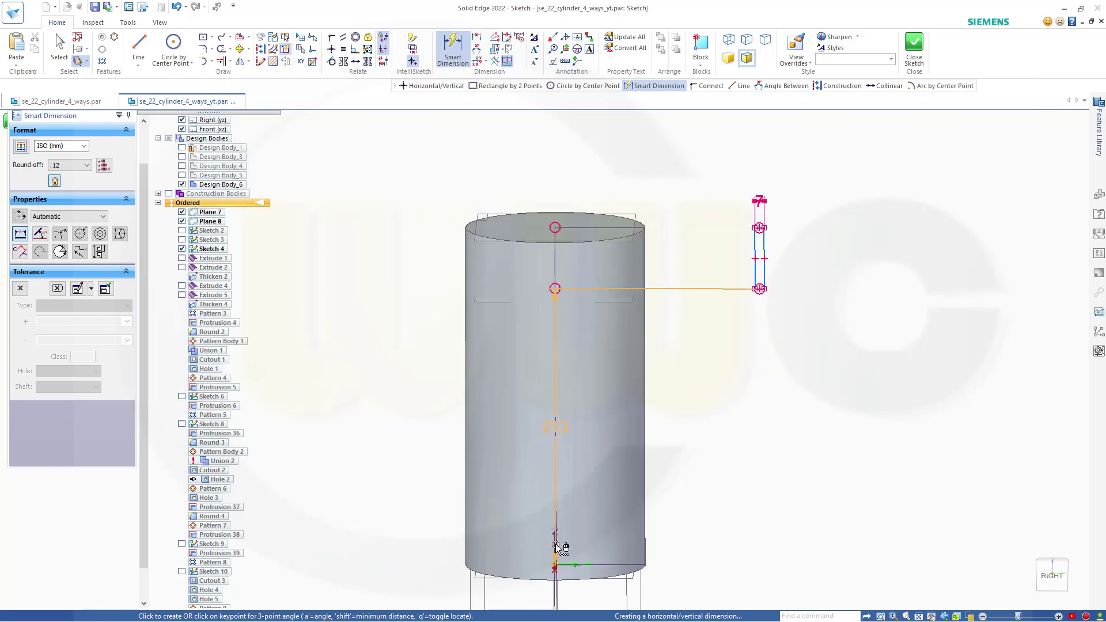
pyautogui.click(658, 167)
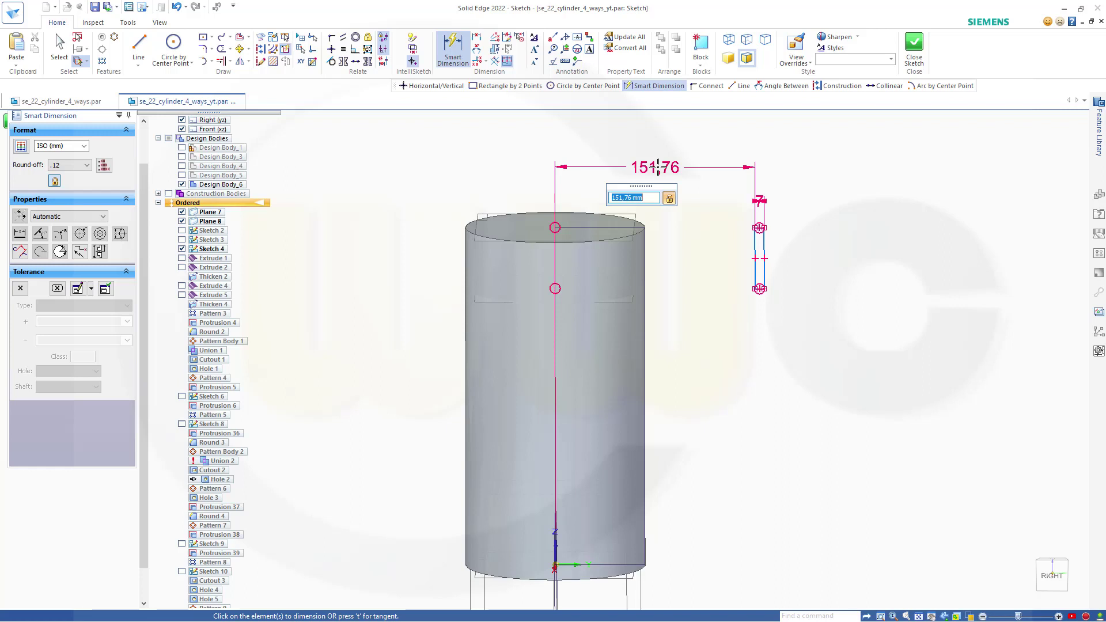
pyautogui.write('74,999')
pyautogui.press('Return')
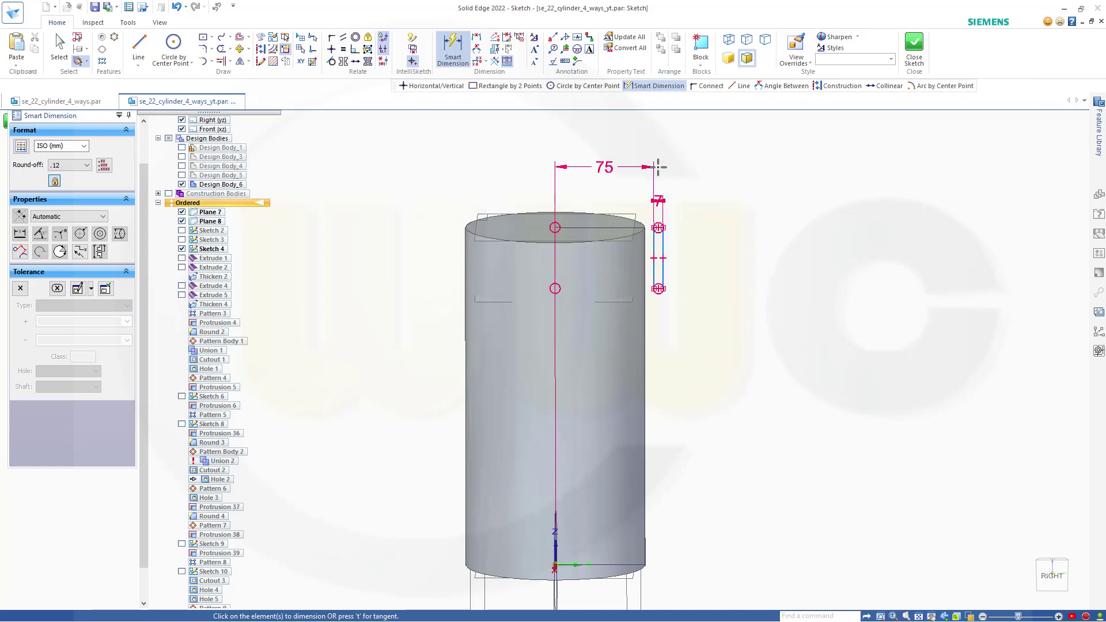
pyautogui.click(914, 46)
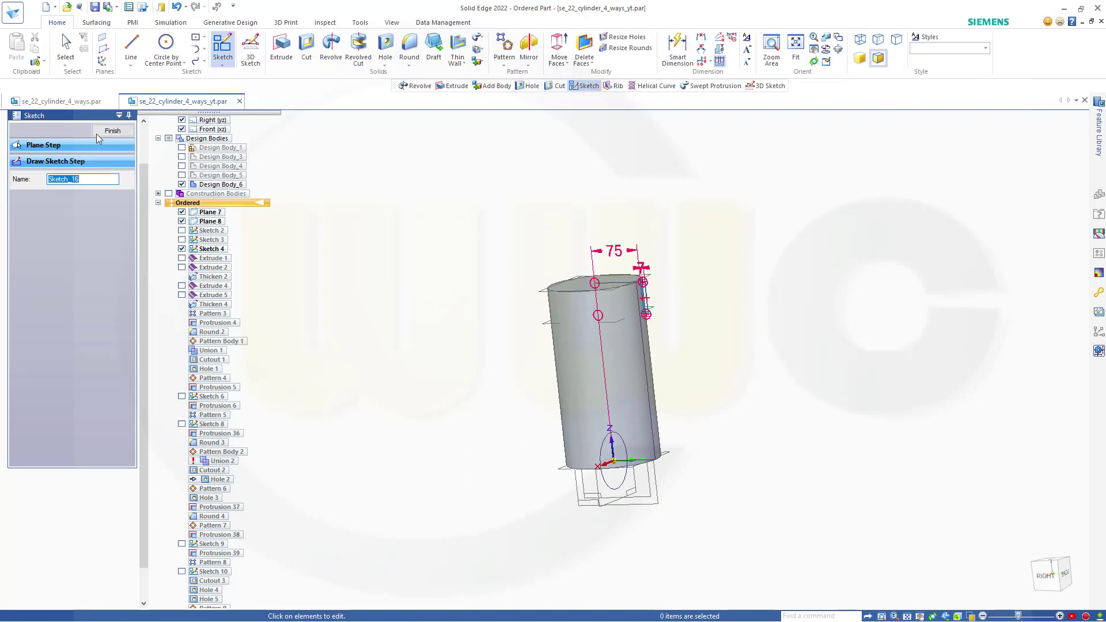
pyautogui.click(127, 133)
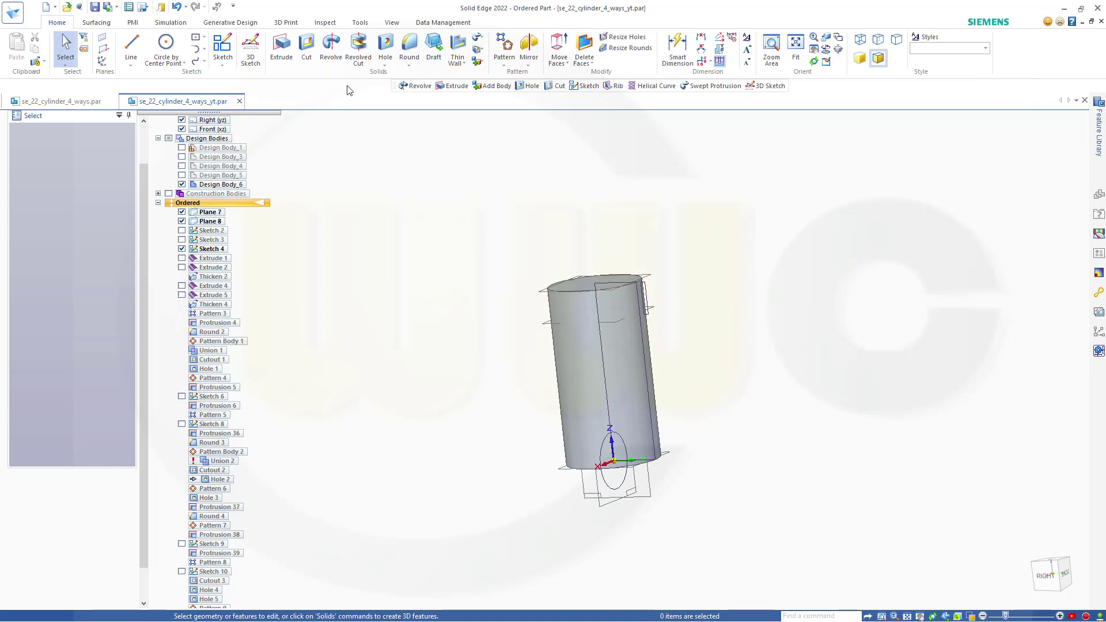
# Revolve the 7 mm wide rectangle 360° about its inner vertical edge to form a small pin at the cylinder's upper rim
pyautogui.click(331, 49)
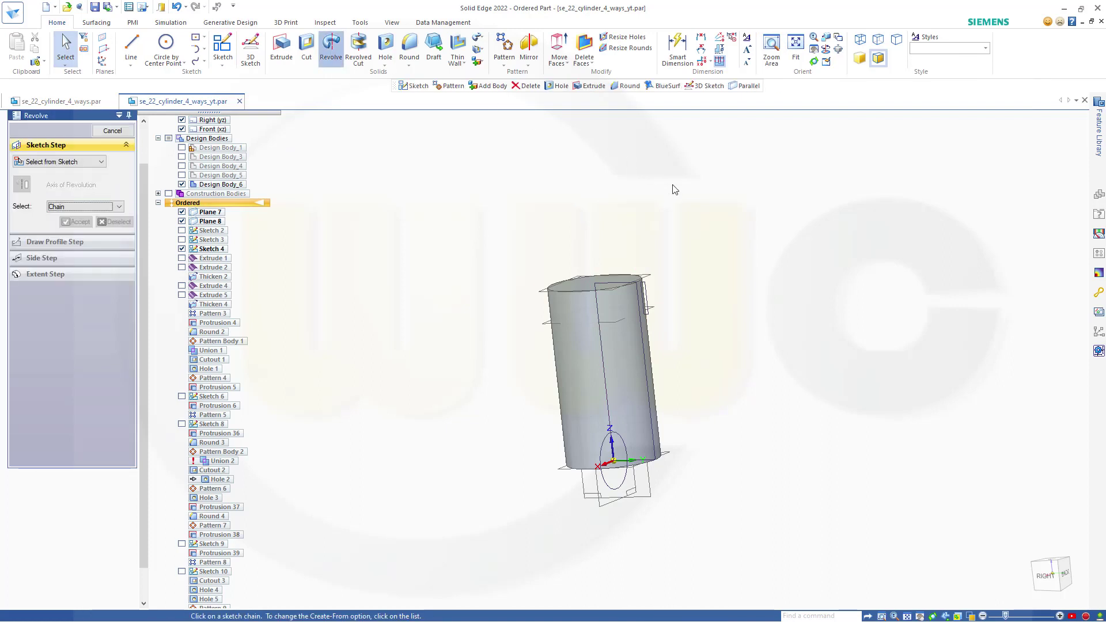
pyautogui.click(649, 304)
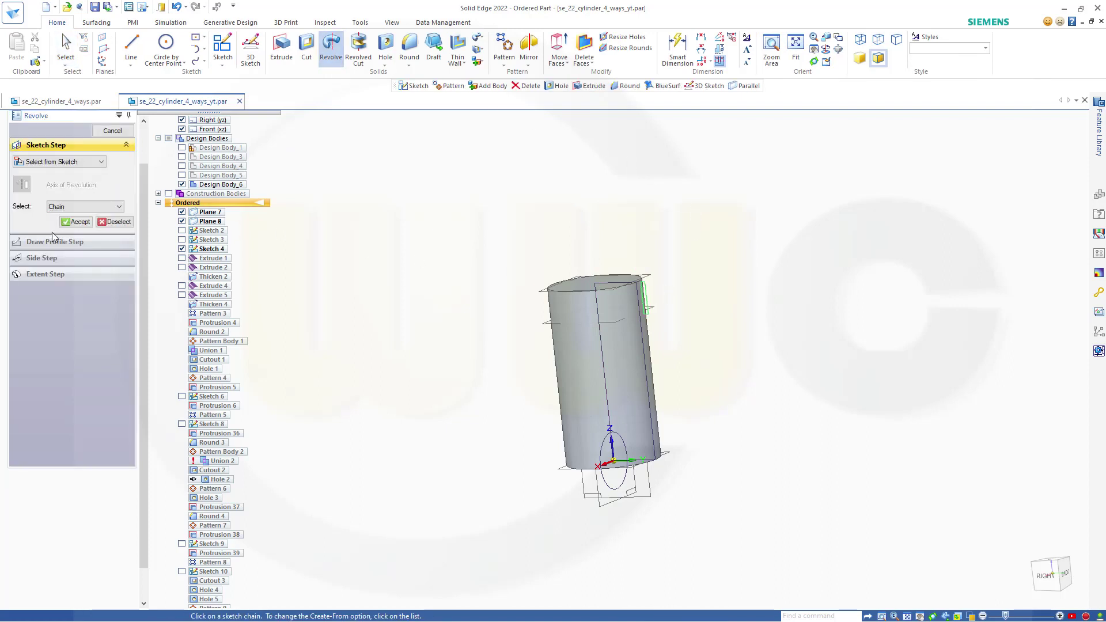
pyautogui.click(76, 222)
pyautogui.scroll(-2, 661, 284)
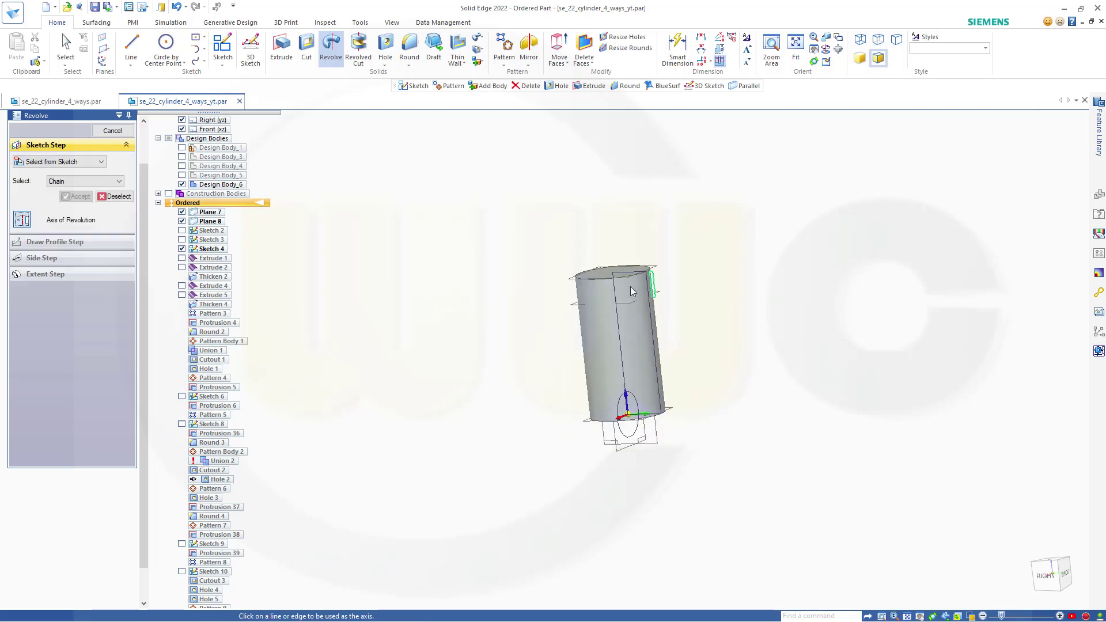
pyautogui.scroll(5, 633, 291)
pyautogui.click(675, 300)
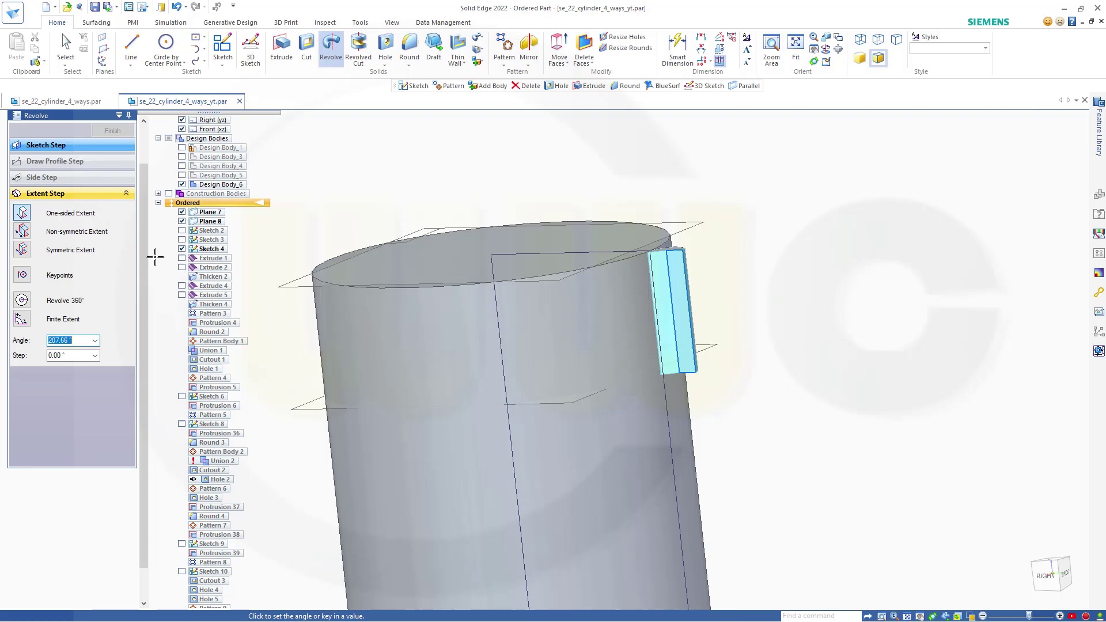
pyautogui.click(63, 298)
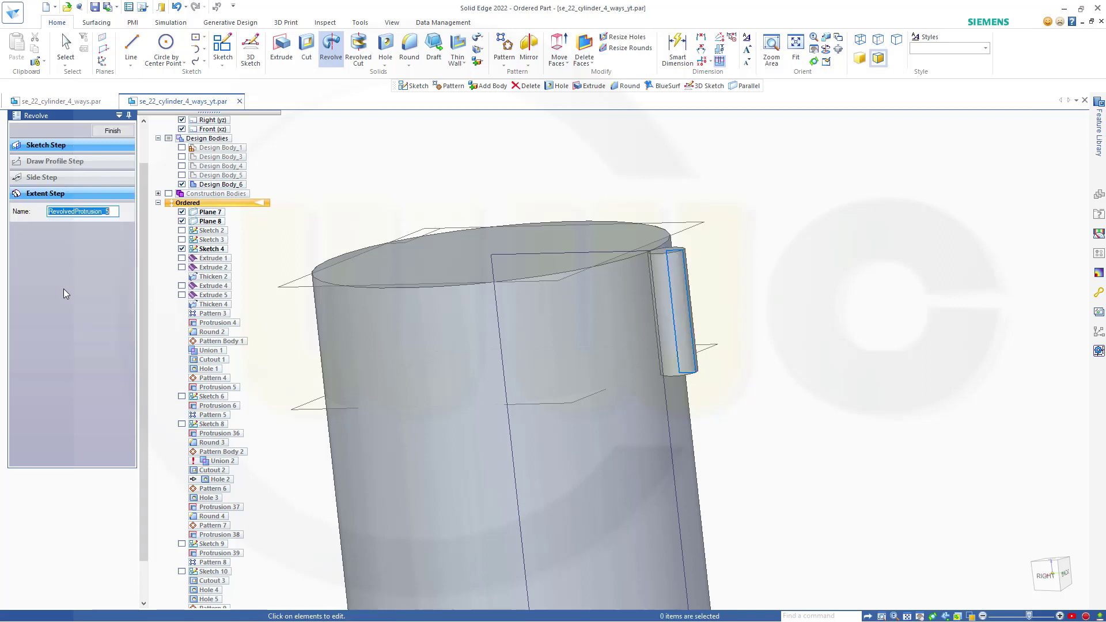
pyautogui.click(112, 131)
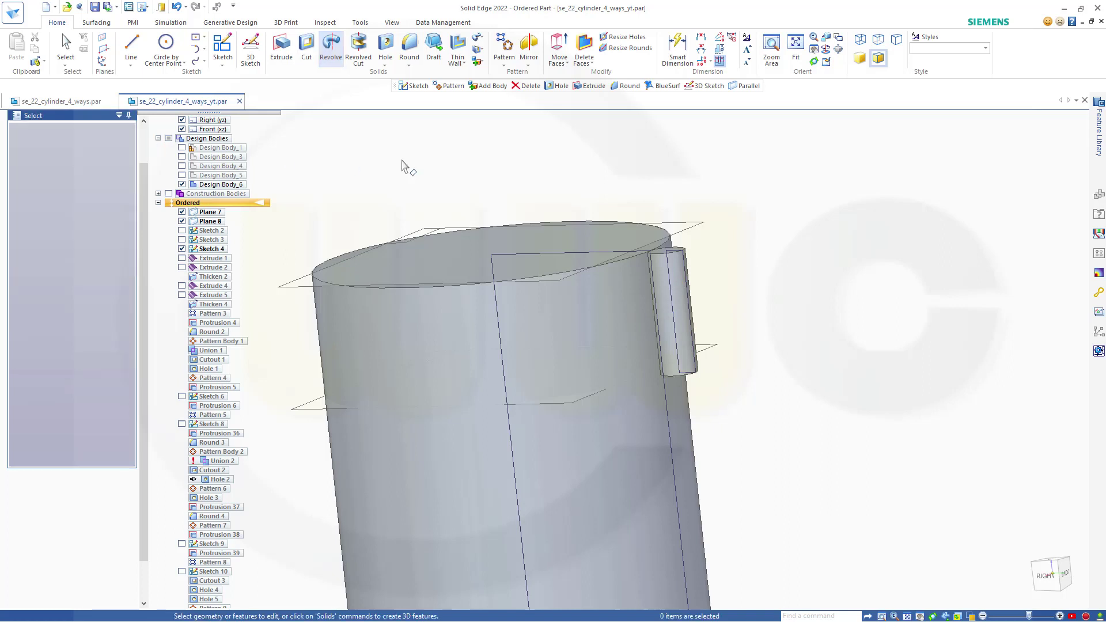
pyautogui.moveTo(558, 174); pyautogui.dragTo(592, 193, button='middle')
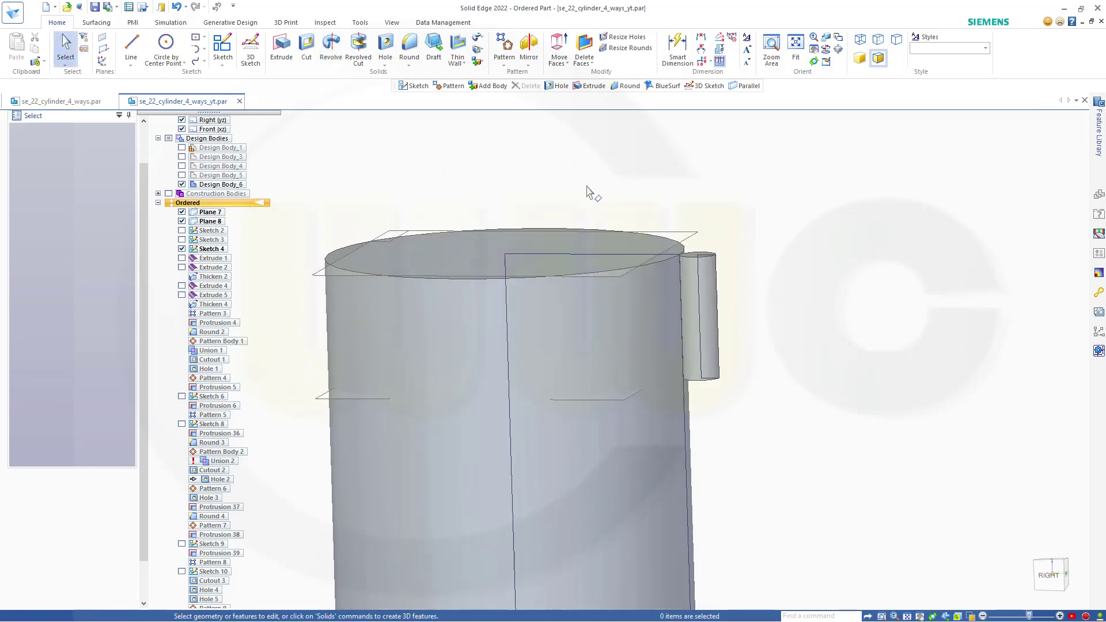
pyautogui.scroll(3, 321, 388)
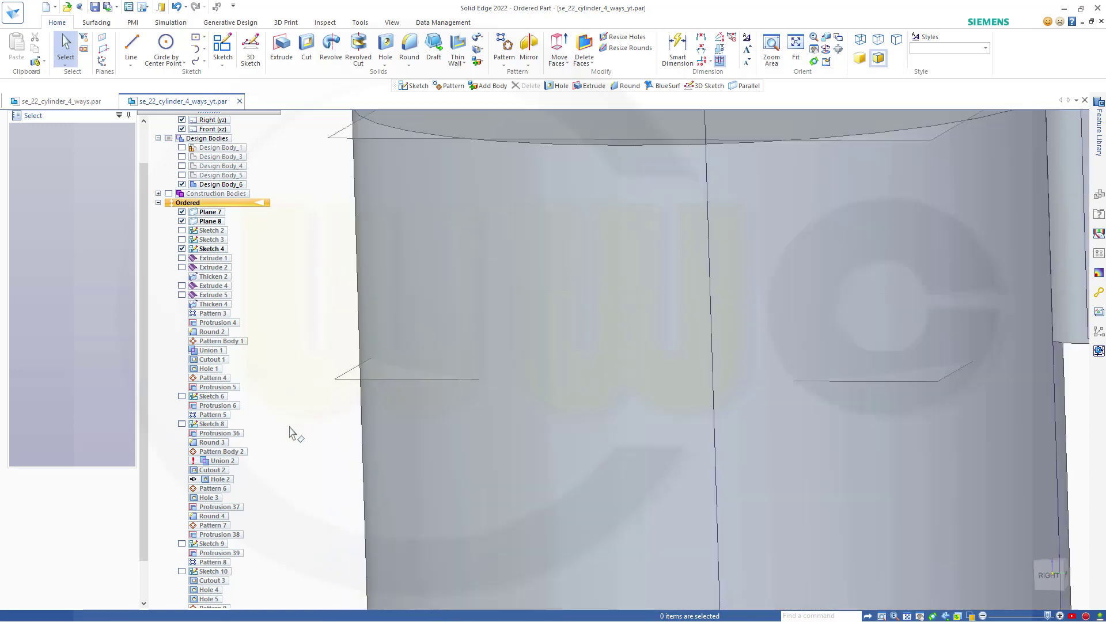
pyautogui.scroll(-4, 291, 435)
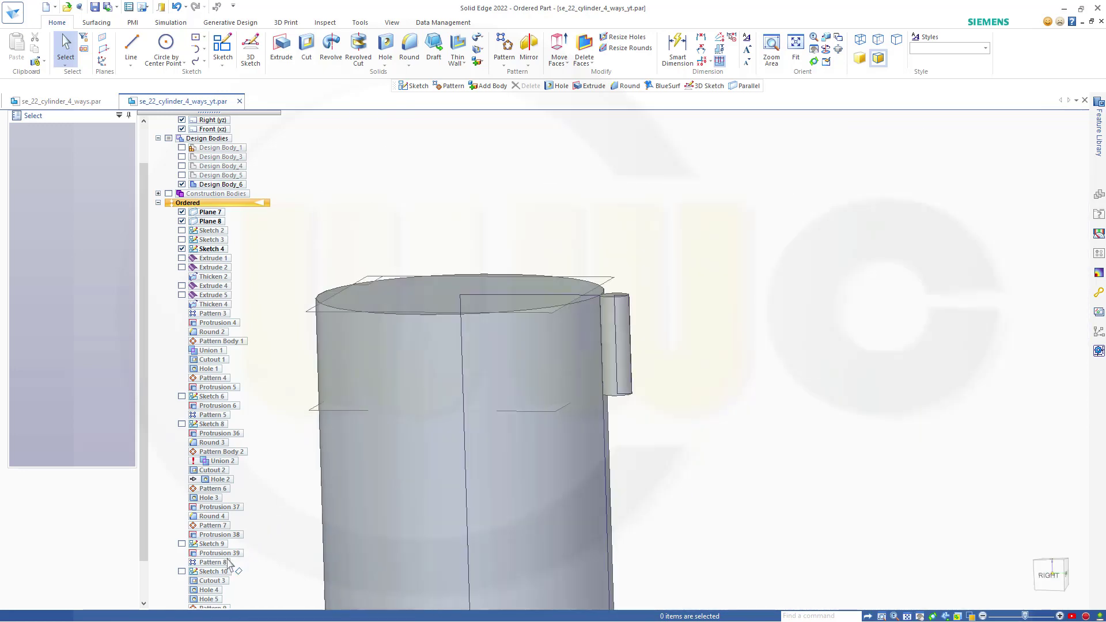
pyautogui.scroll(1, 230, 562)
pyautogui.scroll(-1, 231, 562)
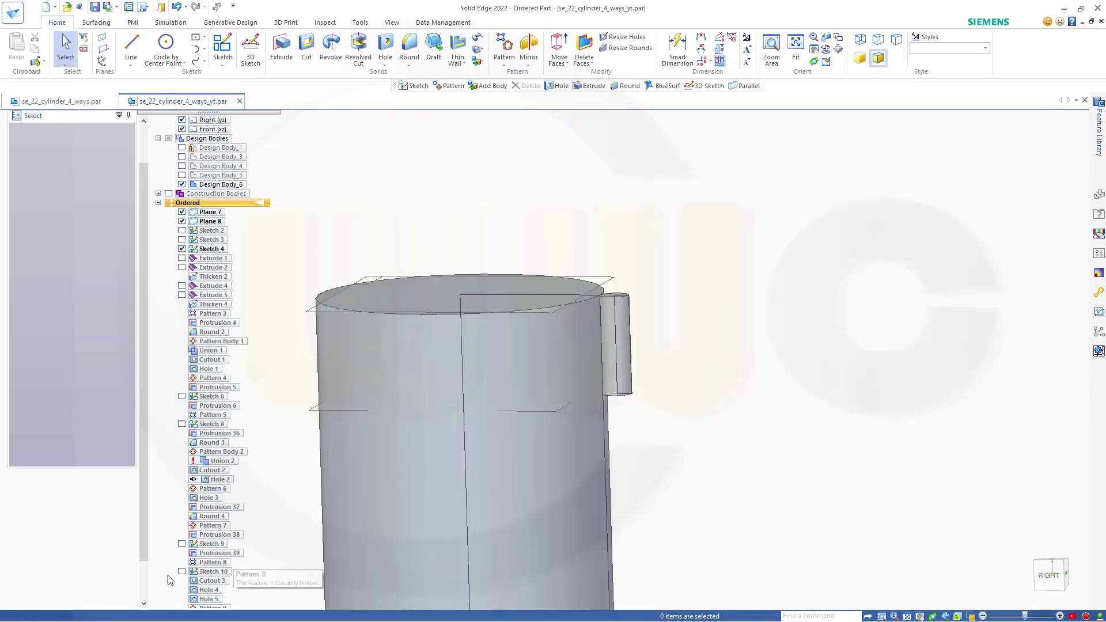
# Edit the pin's profile sketch and round the rectangle's lower outer corner with a 7 mm fillet
pyautogui.moveTo(144, 555); pyautogui.dragTo(144, 591)
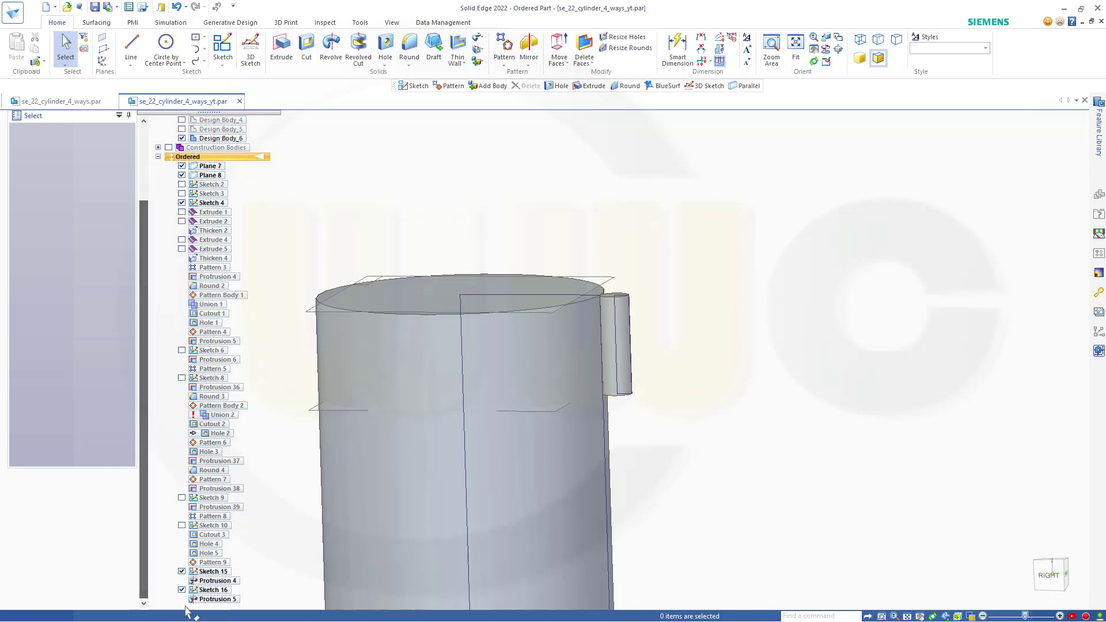
pyautogui.click(206, 590)
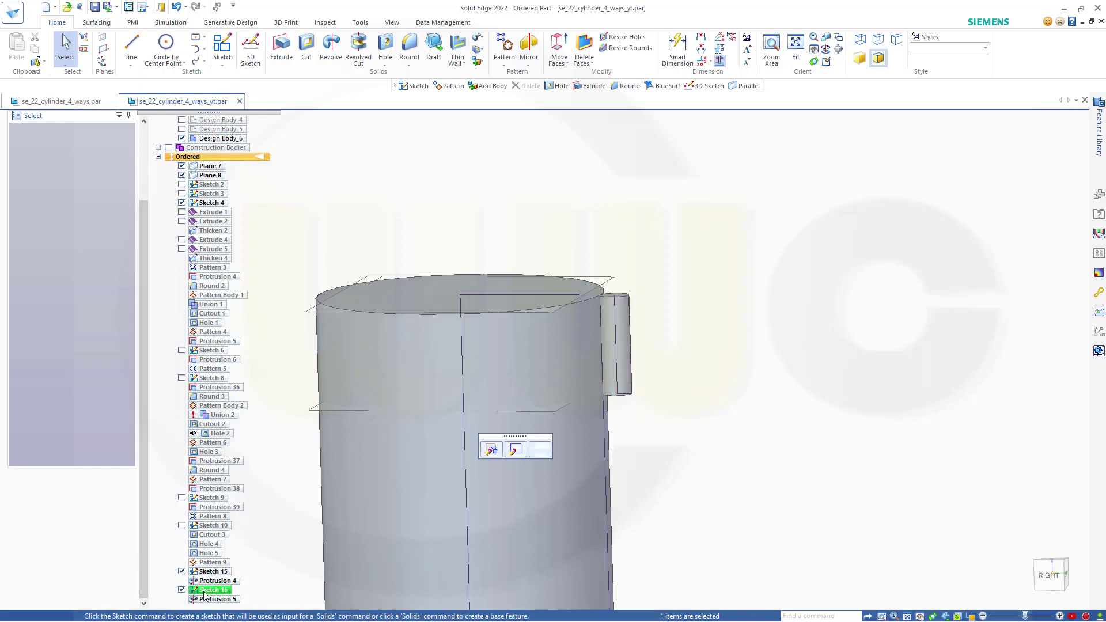
pyautogui.click(514, 450)
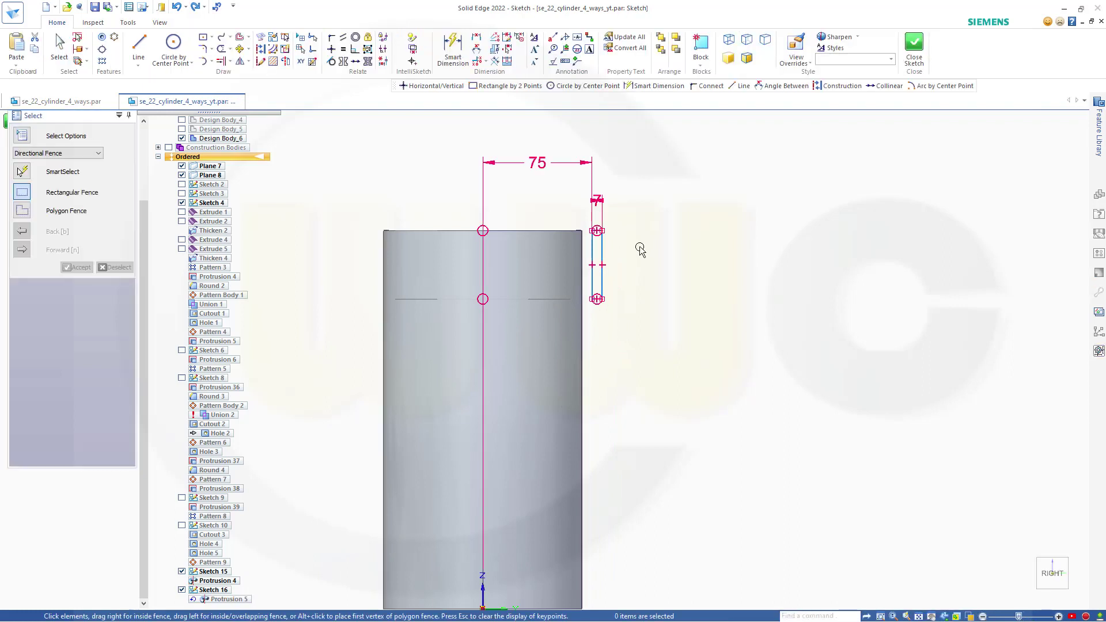
pyautogui.scroll(3, 576, 259)
pyautogui.scroll(3, 590, 291)
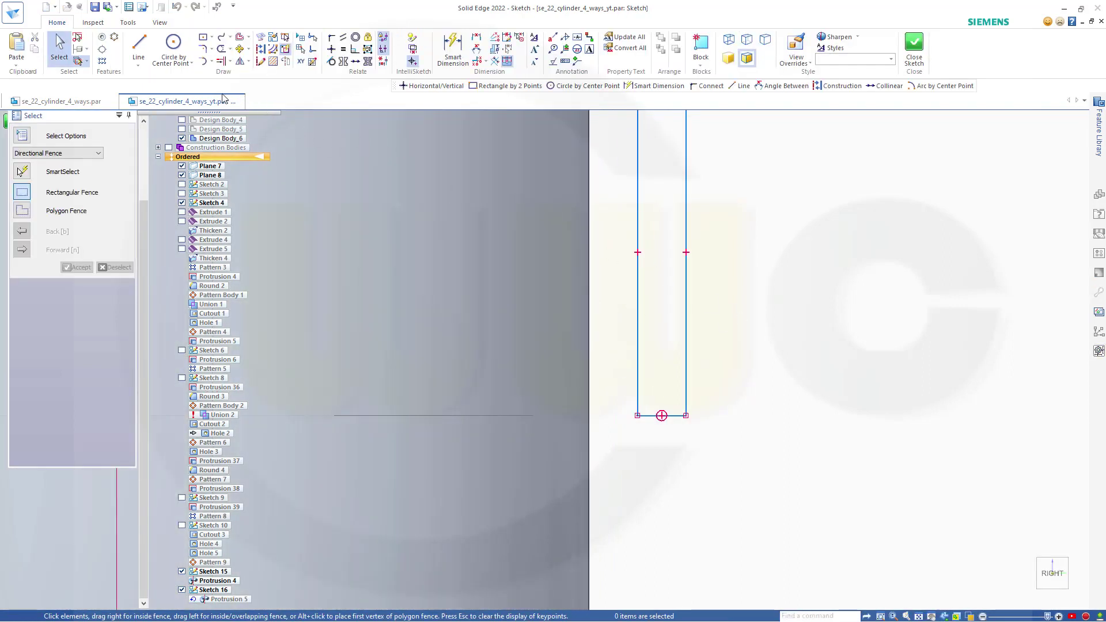
pyautogui.click(206, 48)
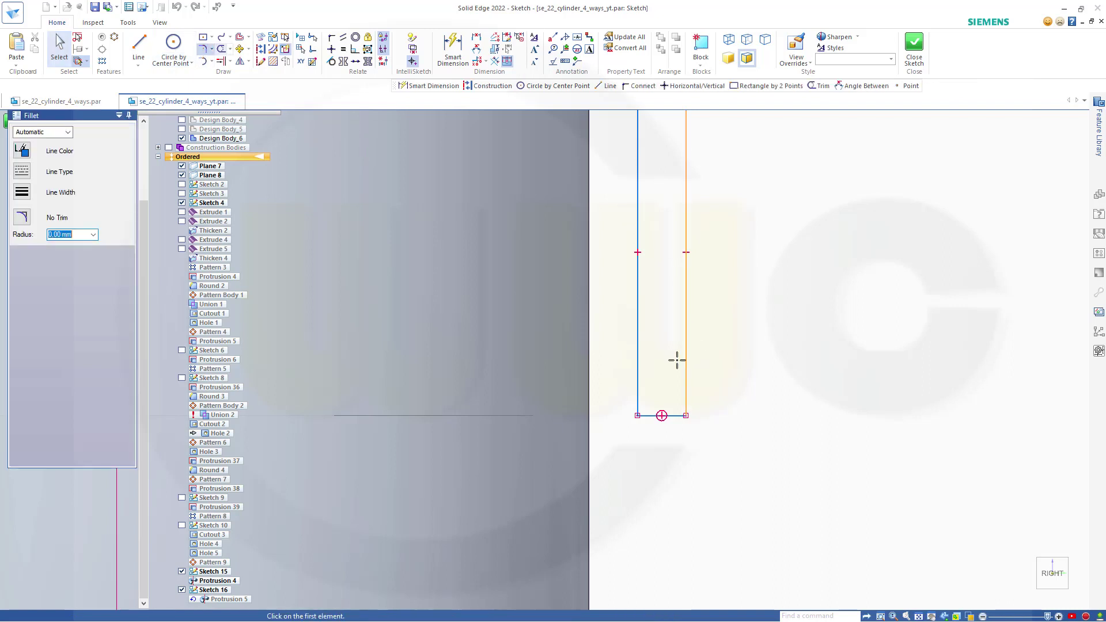
pyautogui.write('7')
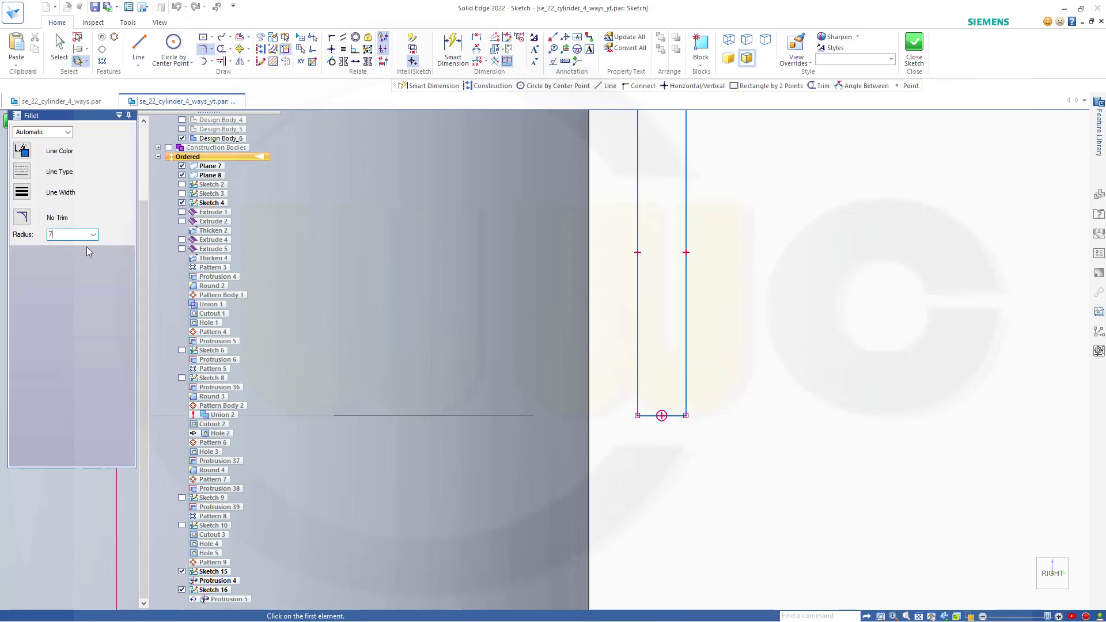
pyautogui.press('Return')
pyautogui.click(685, 404)
pyautogui.click(685, 383)
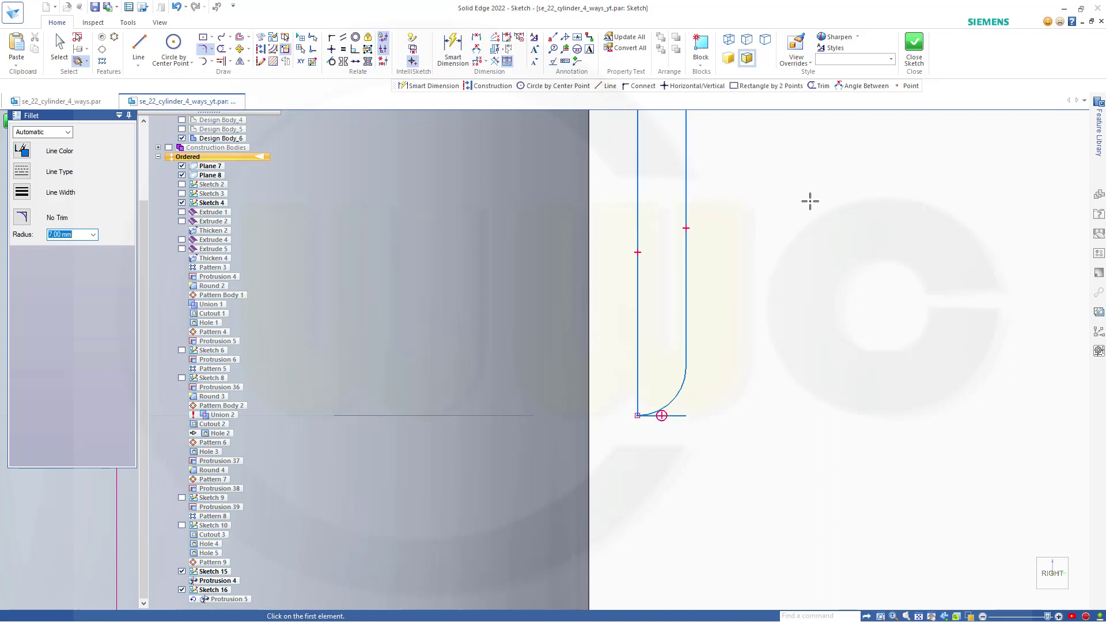
pyautogui.press('Escape')
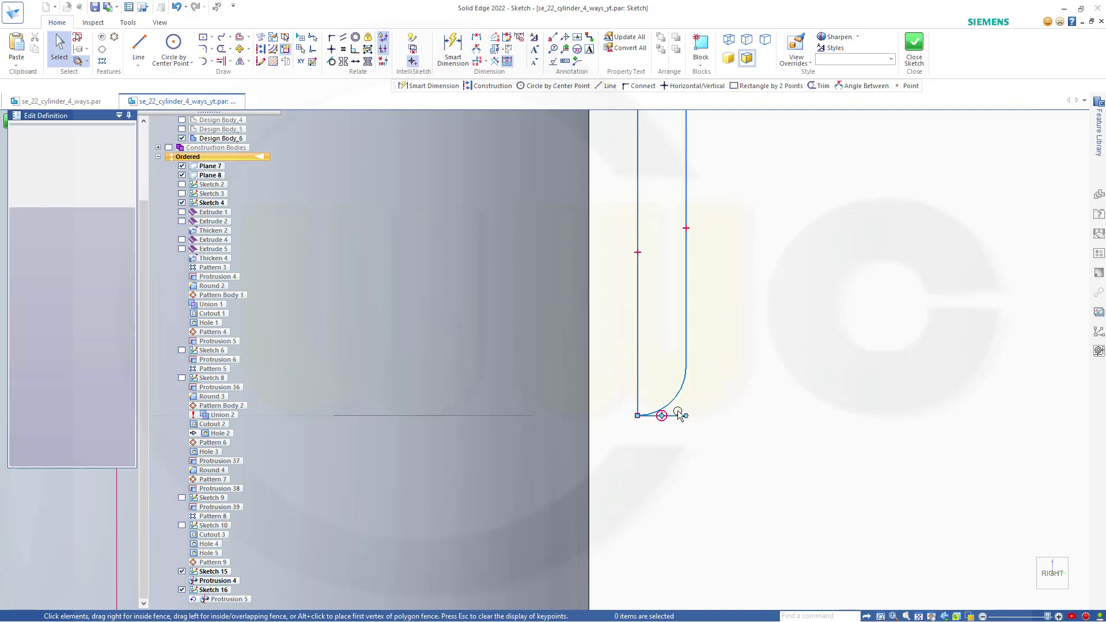
# Convert the leftover horizontal line below the fillet to construction geometry and finish the pin's sketch
pyautogui.click(677, 415)
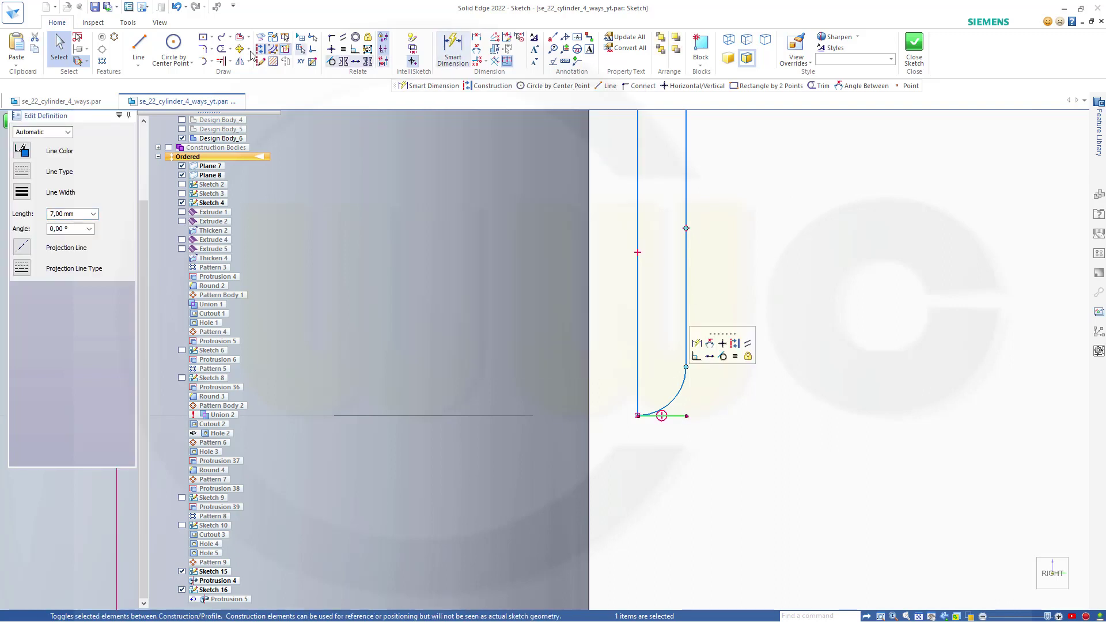
pyautogui.click(261, 49)
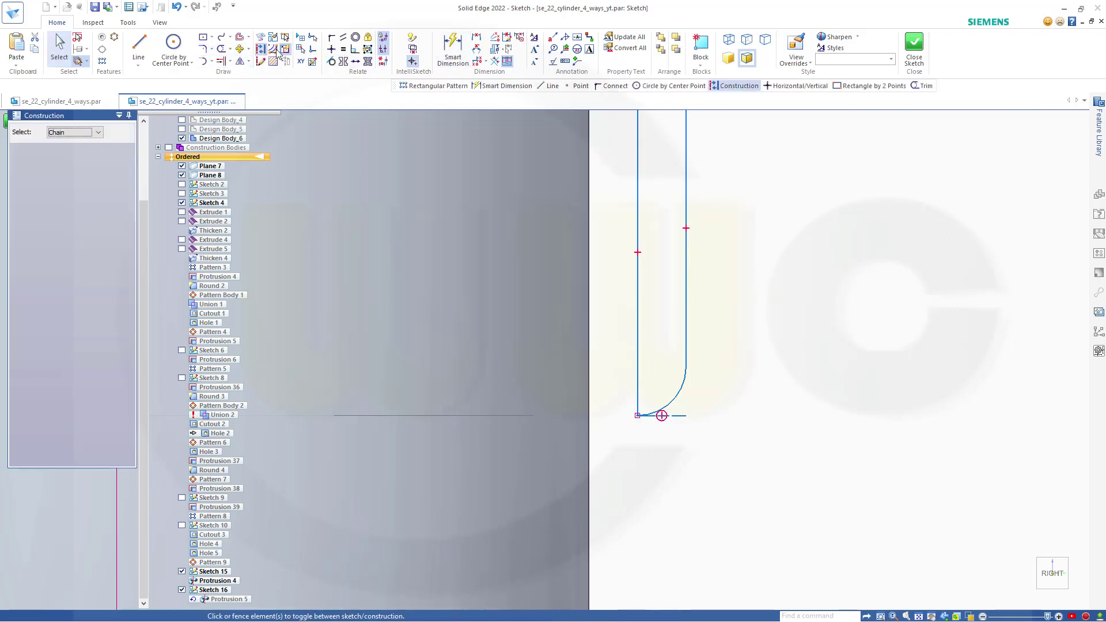
pyautogui.click(914, 47)
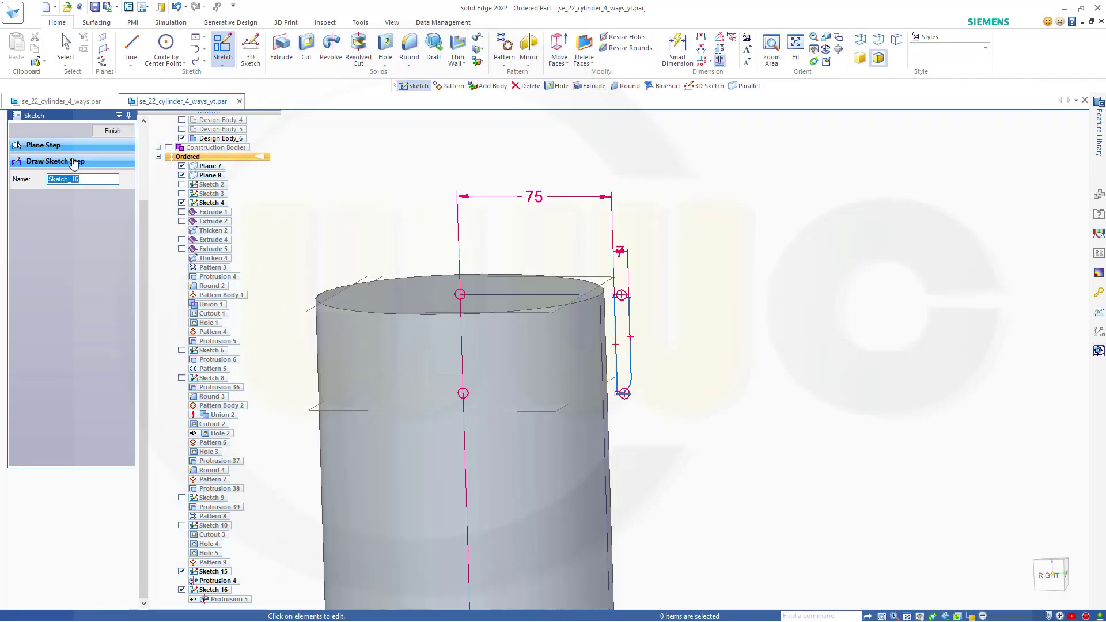
pyautogui.click(103, 132)
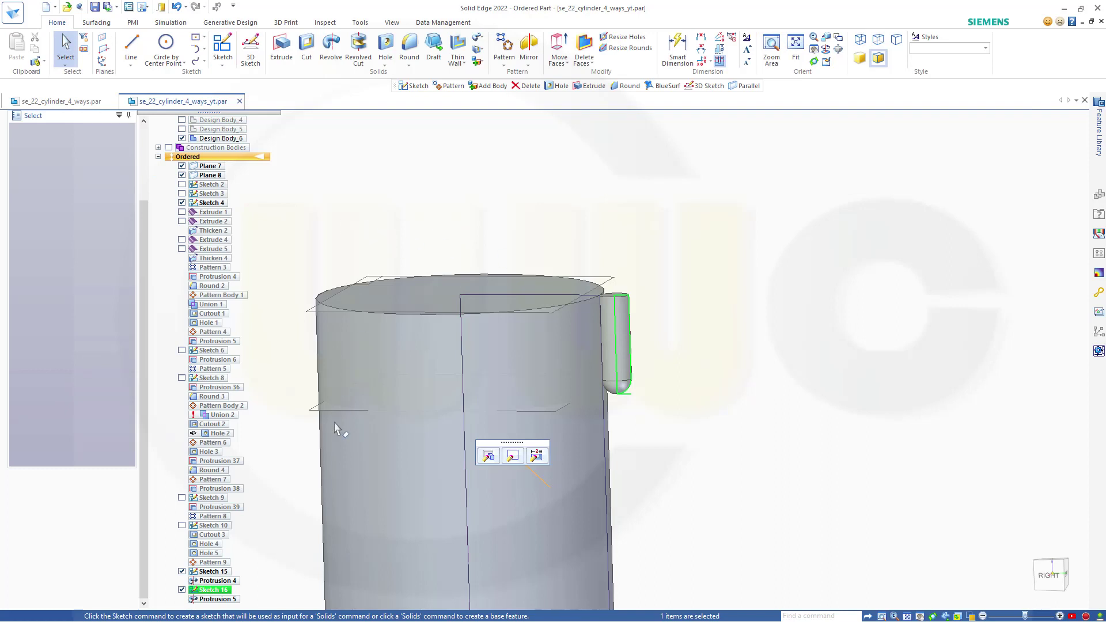
# Pattern the revolved pin on the cylinder's top plane as a full circle of 4 occurrences, 75 mm radius, centred on the cylinder axis
pyautogui.moveTo(444, 426)
pyautogui.keyDown('shift'); pyautogui.mouseDown(button='middle')
pyautogui.moveTo(548, 334)
pyautogui.moveTo(544, 291)
pyautogui.mouseUp(button='middle'); pyautogui.keyUp('shift')
pyautogui.click(506, 46)
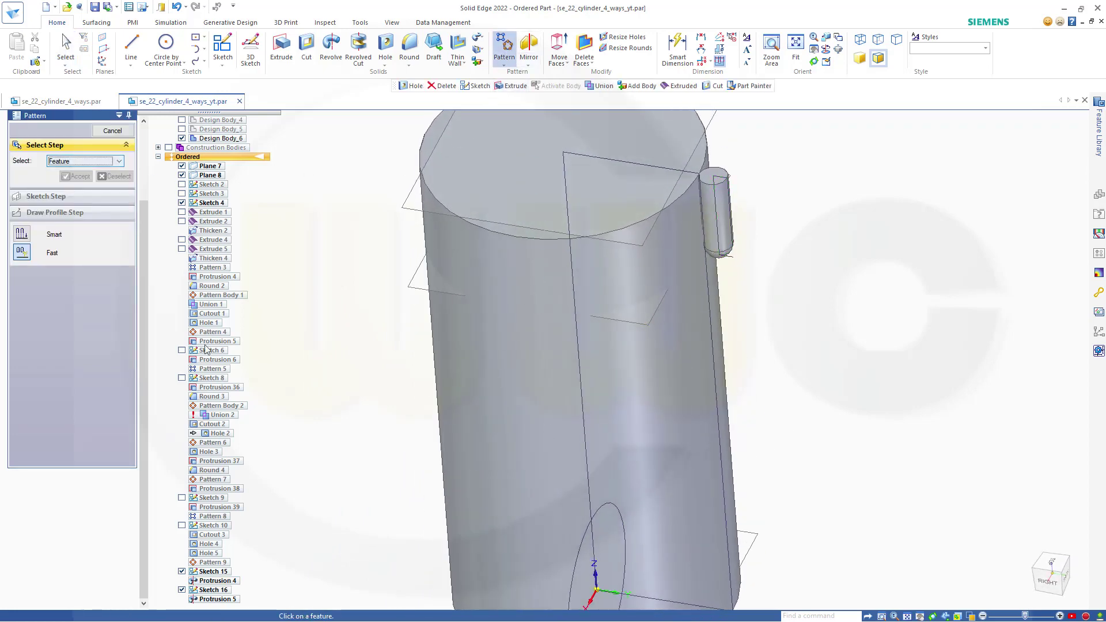
pyautogui.click(214, 599)
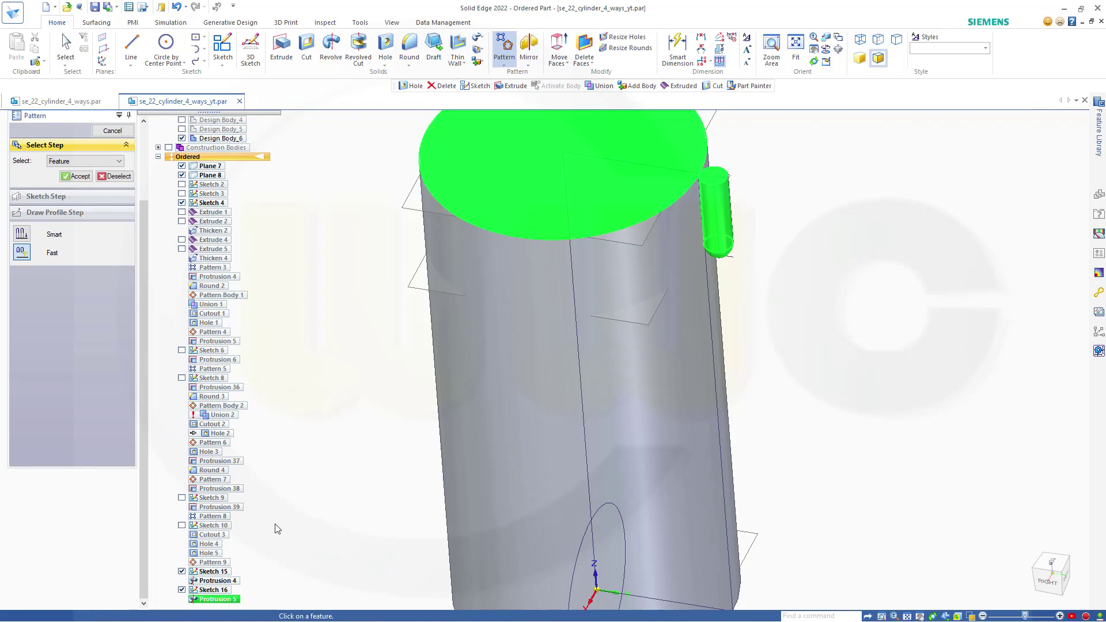
pyautogui.click(76, 176)
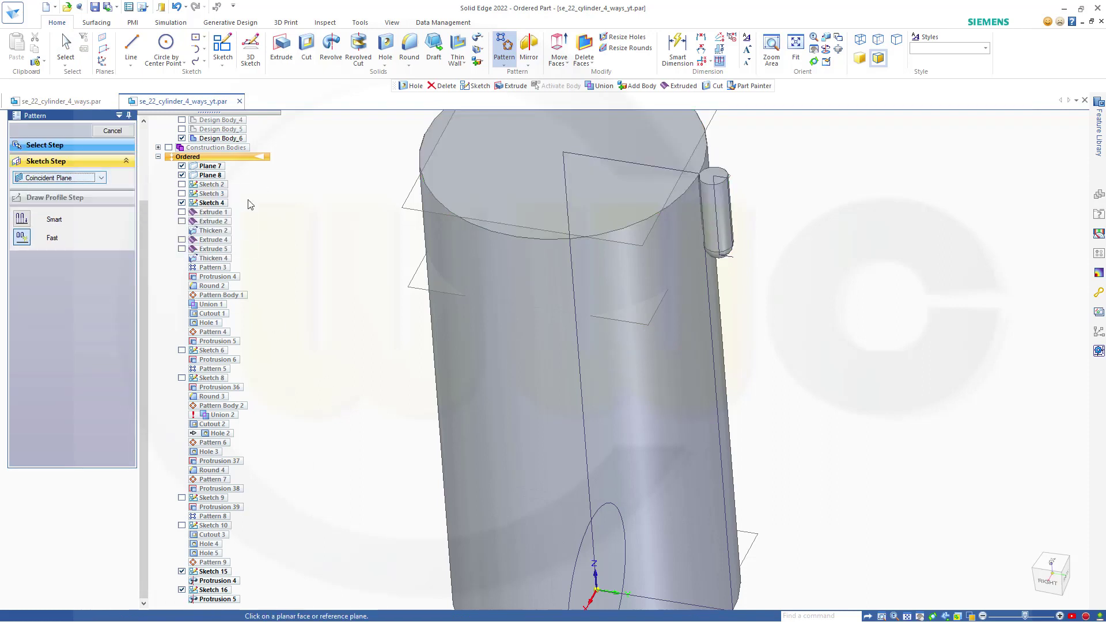
pyautogui.click(411, 223)
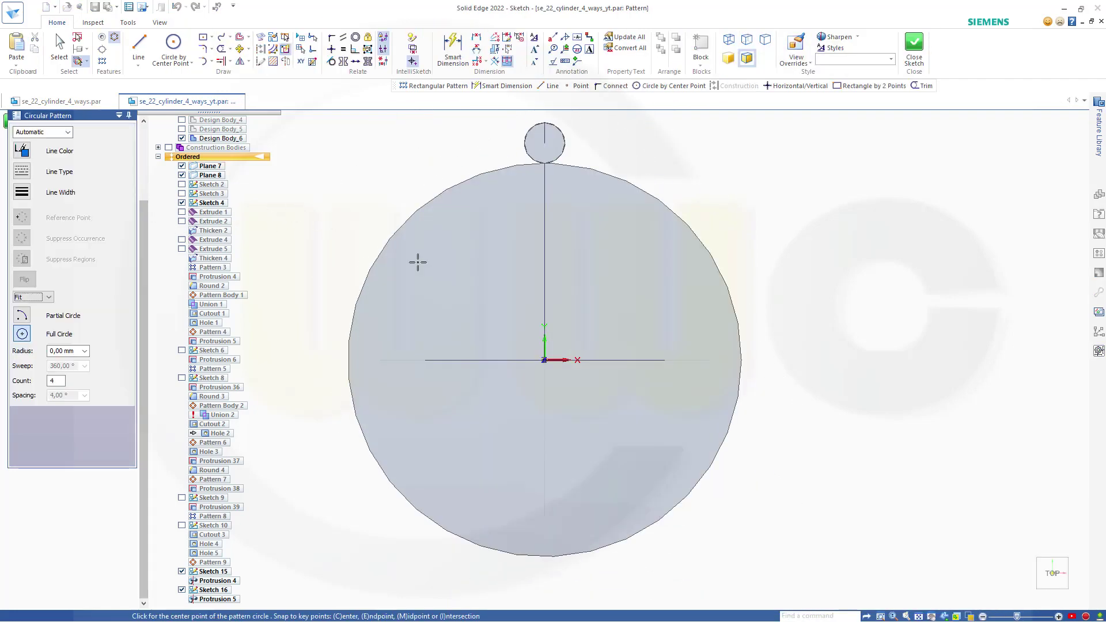
pyautogui.click(545, 360)
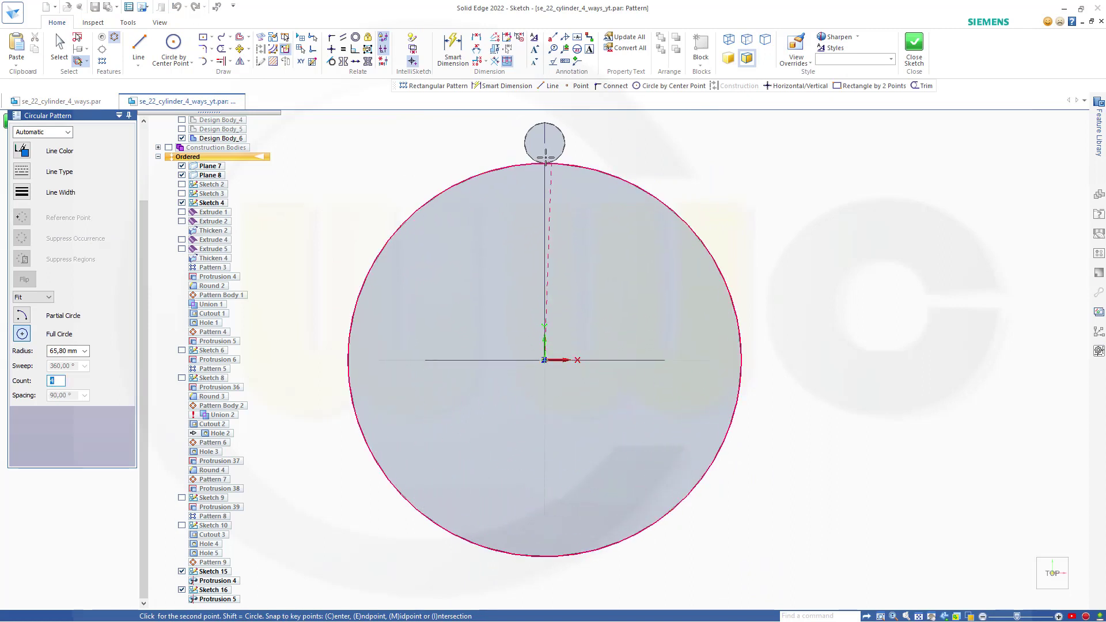
pyautogui.click(616, 152)
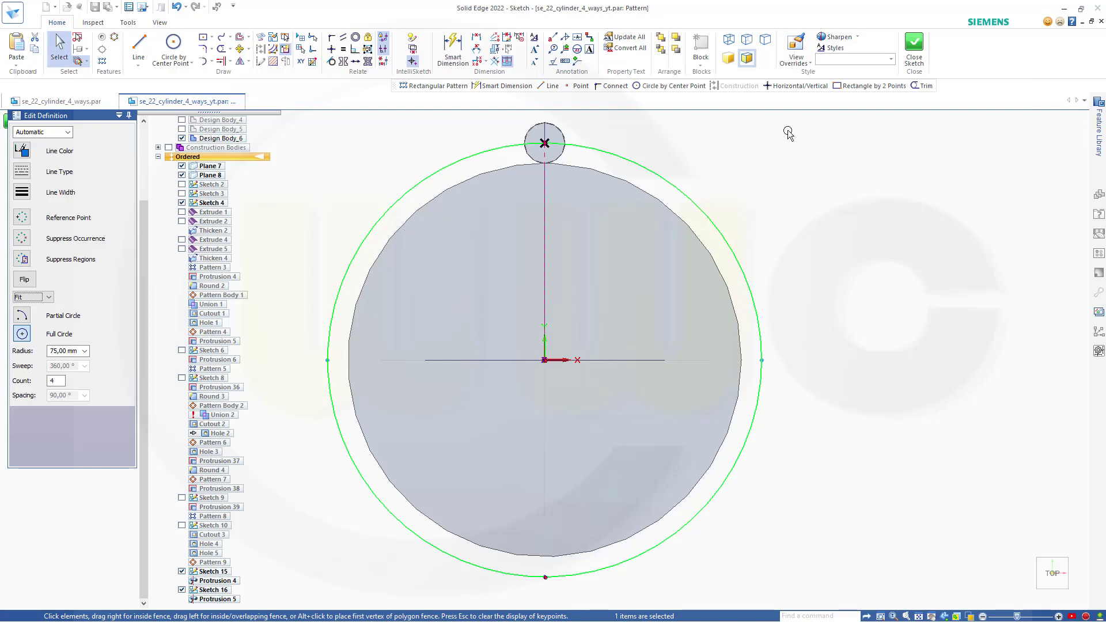
pyautogui.click(913, 46)
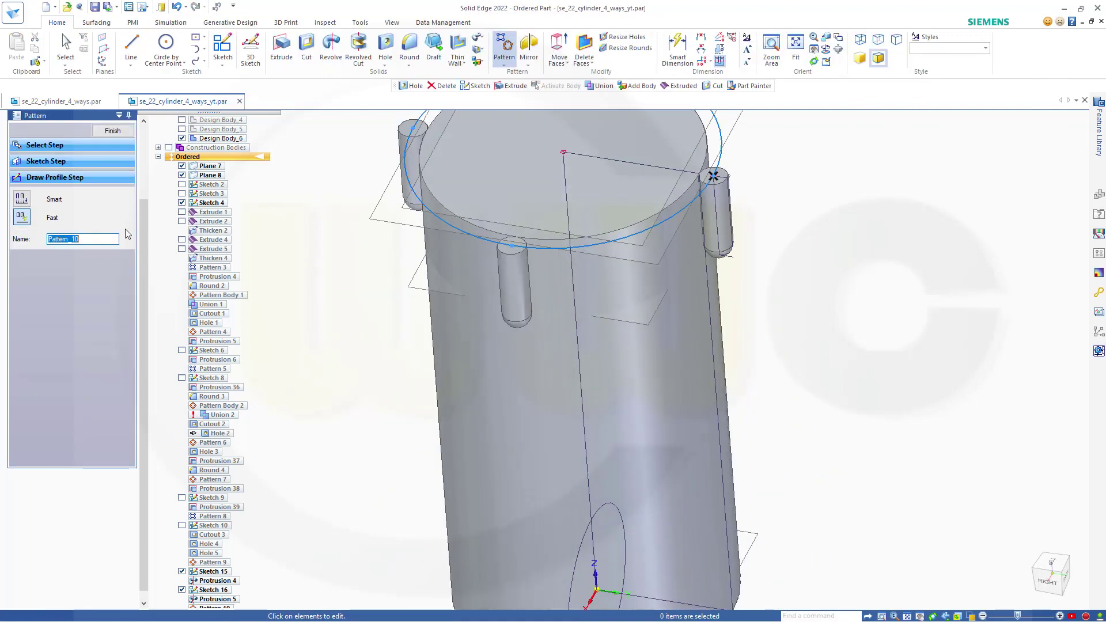
pyautogui.click(106, 133)
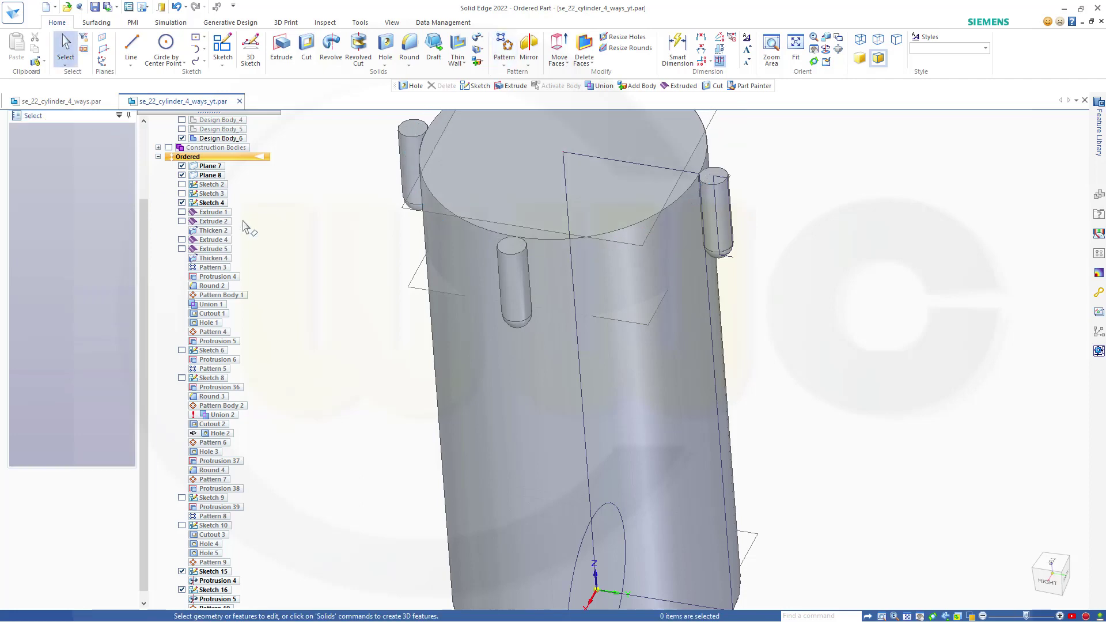
# Start a new sketch on the vertical YZ reference plane through the cylinder's axis
pyautogui.scroll(-3, 365, 257)
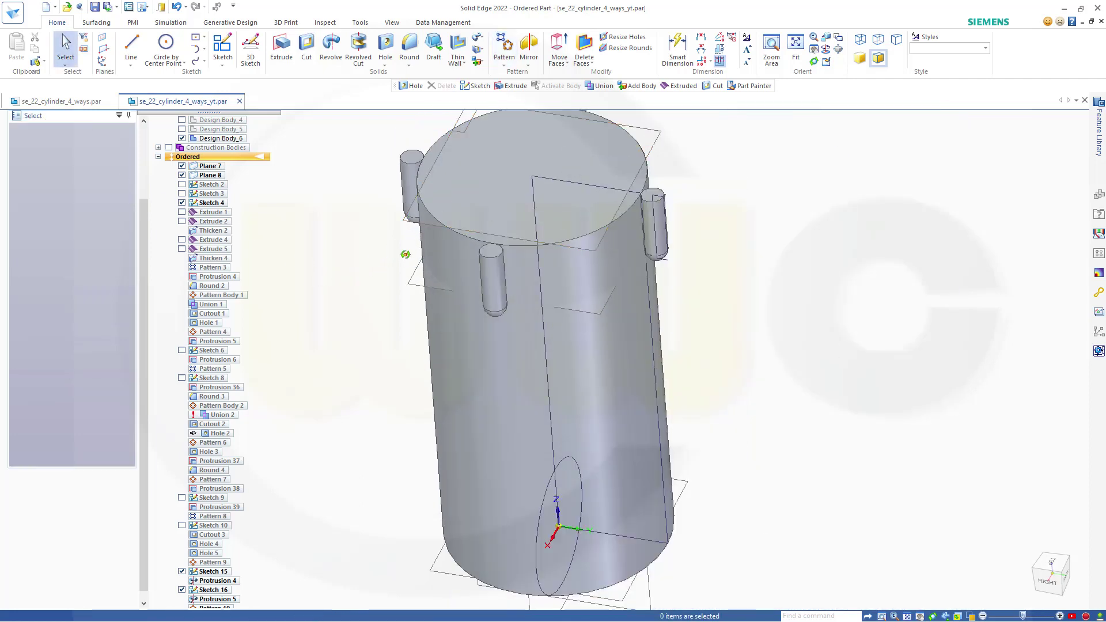
pyautogui.moveTo(406, 257); pyautogui.dragTo(406, 264, button='middle')
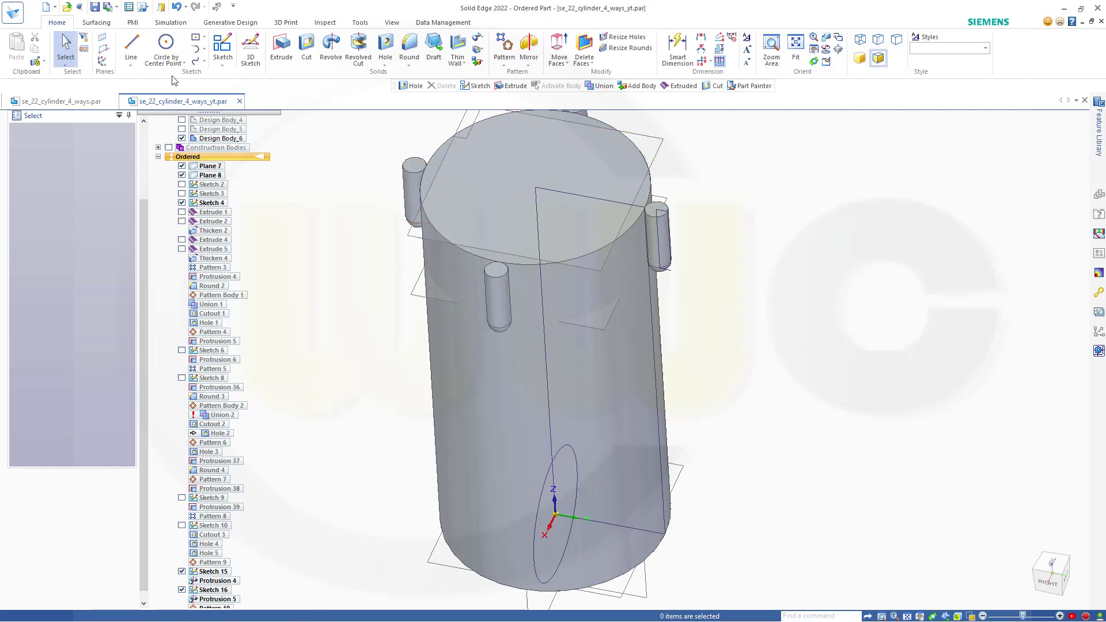
pyautogui.click(166, 46)
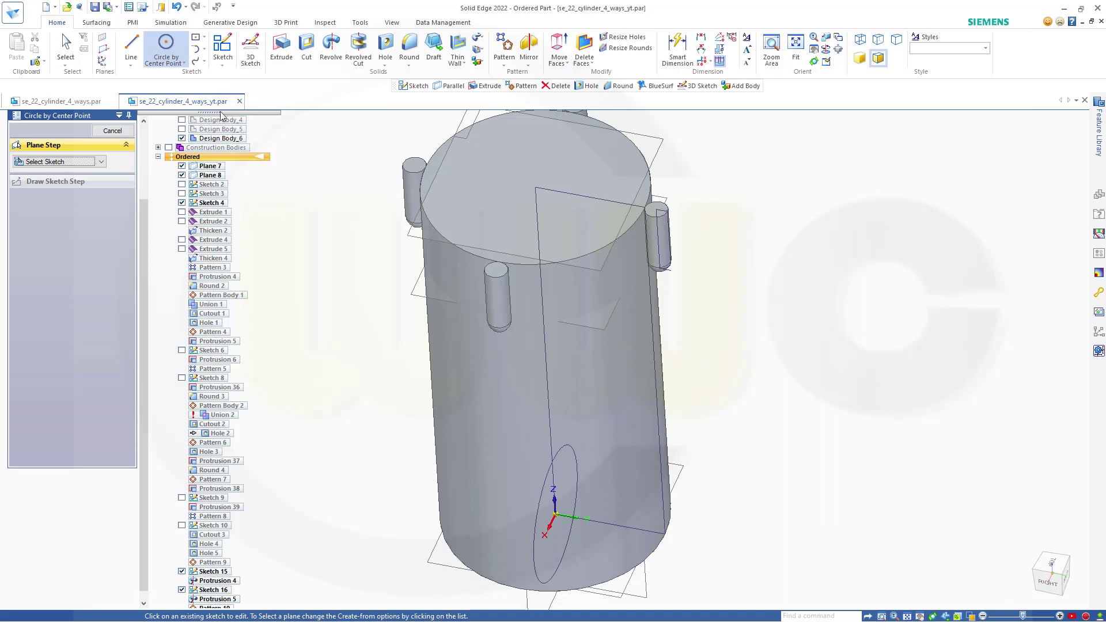
pyautogui.press('Escape')
pyautogui.click(224, 51)
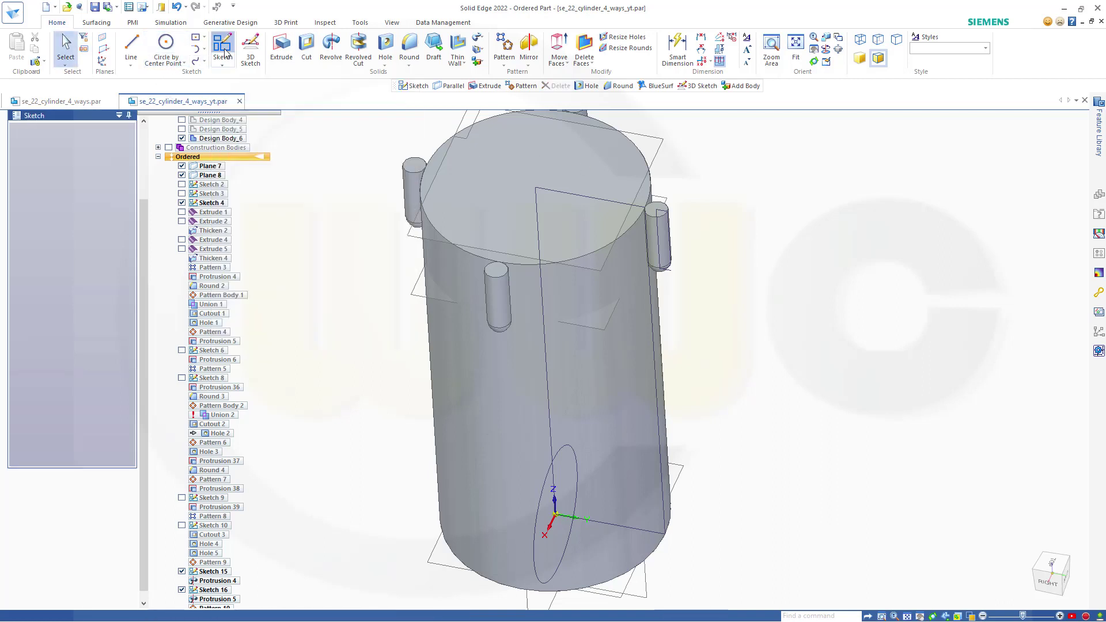
pyautogui.moveTo(699, 427); pyautogui.dragTo(718, 392, button='middle')
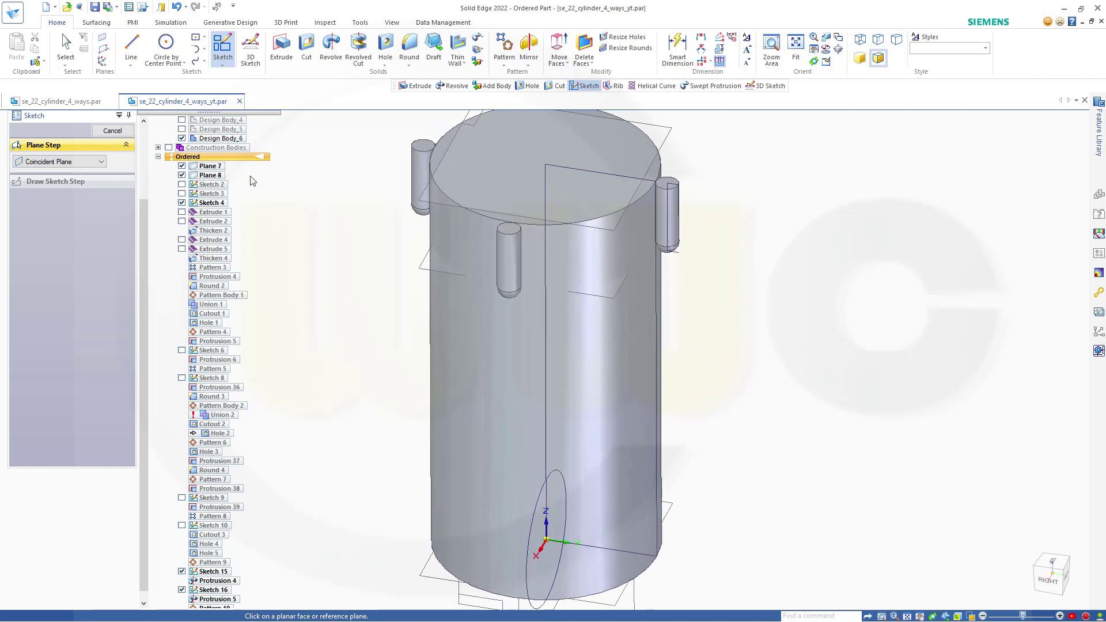
pyautogui.scroll(-3, 245, 172)
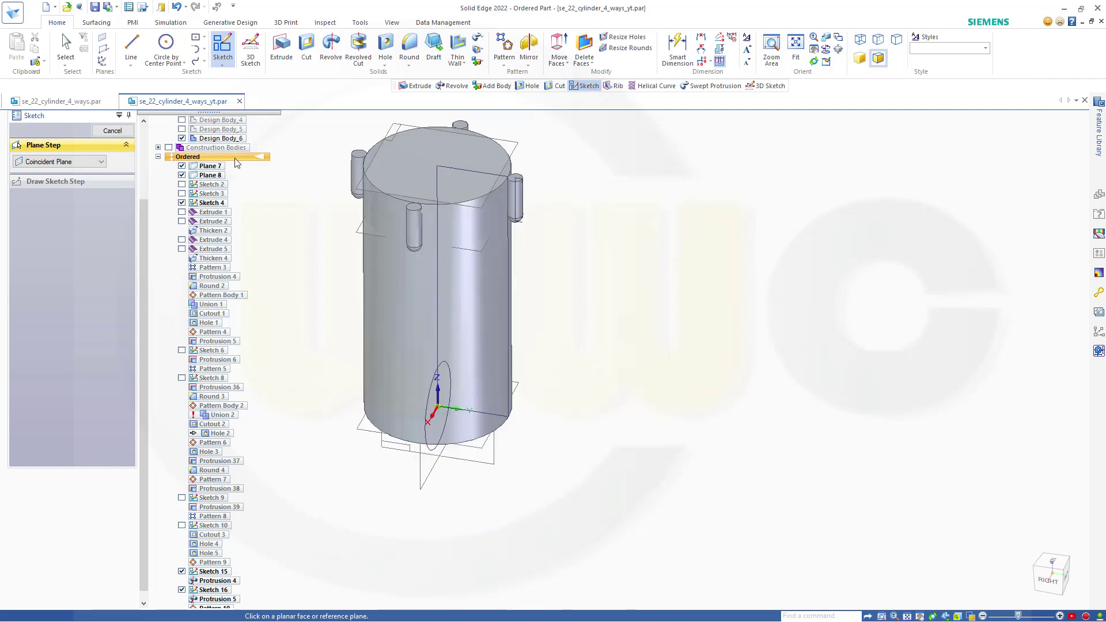
pyautogui.click(486, 462)
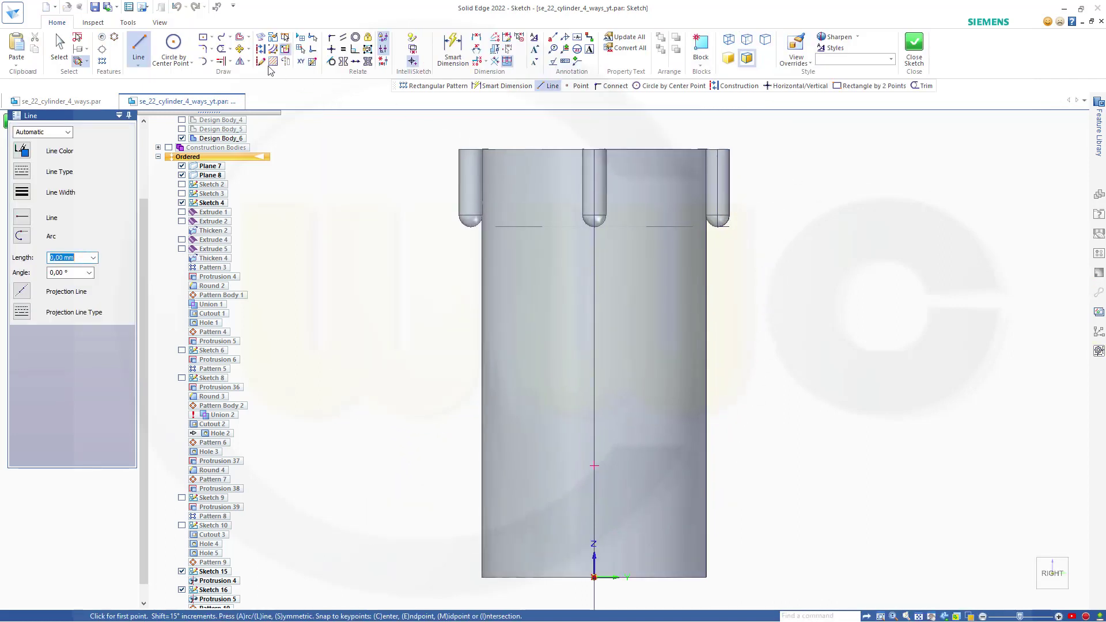
# Sketch a two-point rectangle about 80 mm wide and 14 mm high beside the cylinder, near the pins' lower ends
pyautogui.click(212, 37)
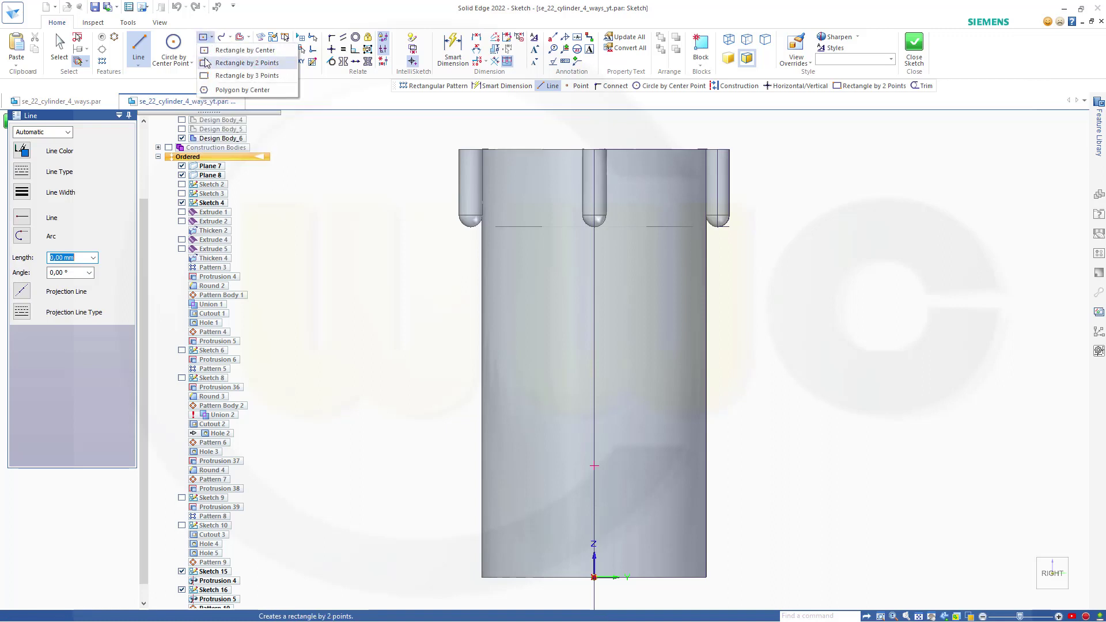
pyautogui.click(206, 63)
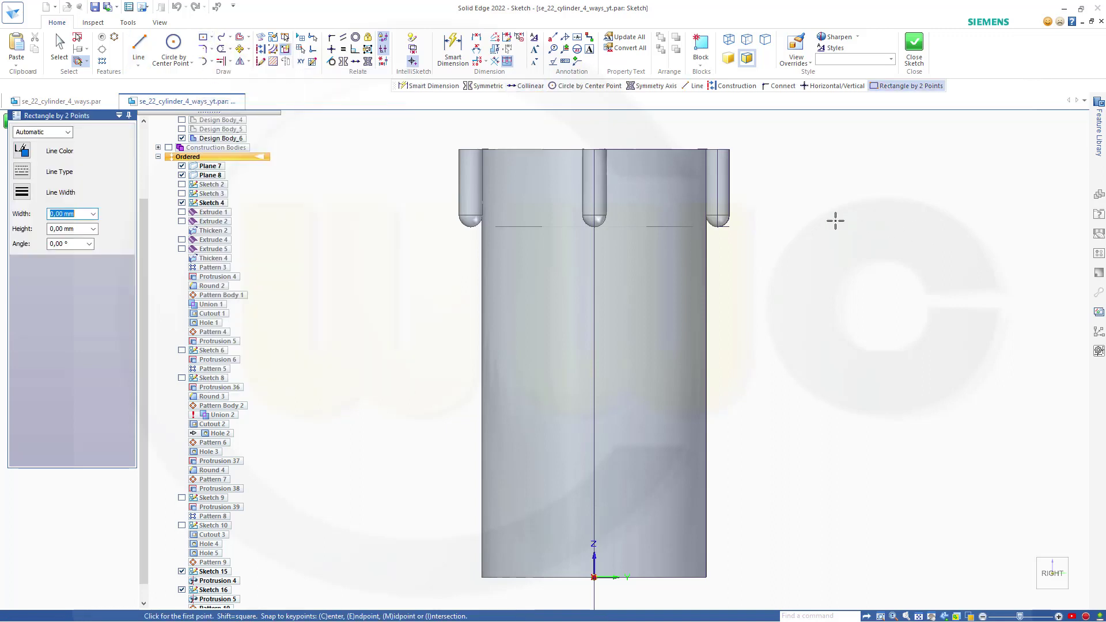
pyautogui.click(777, 219)
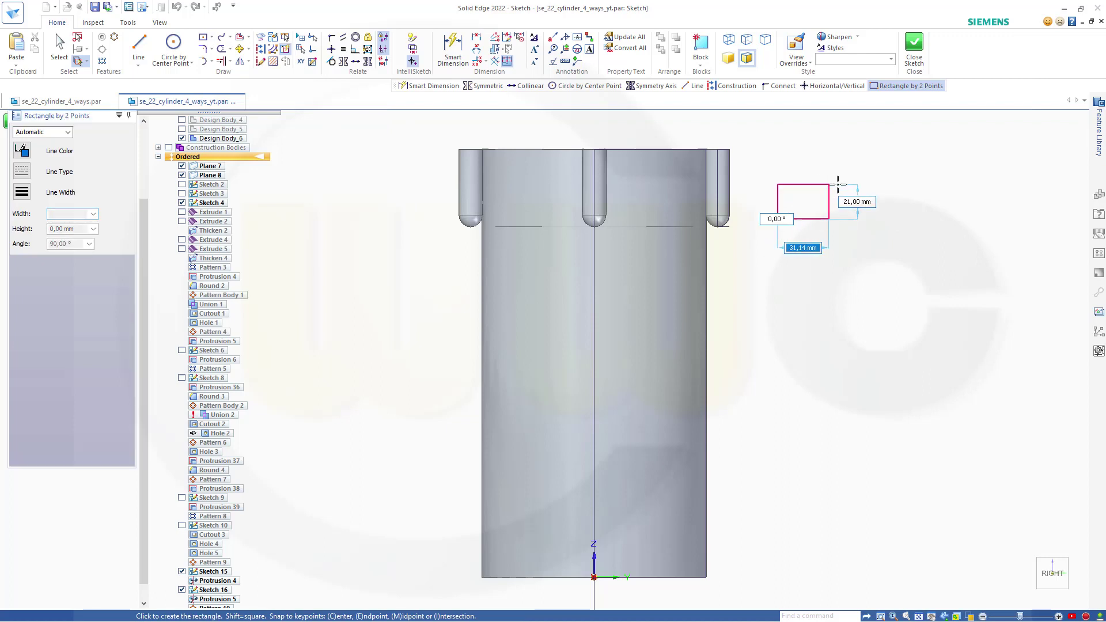
pyautogui.click(910, 196)
pyautogui.press('Escape')
# Dimension the rectangle's width between its two vertical edges and set it to 75 mm
pyautogui.click(453, 51)
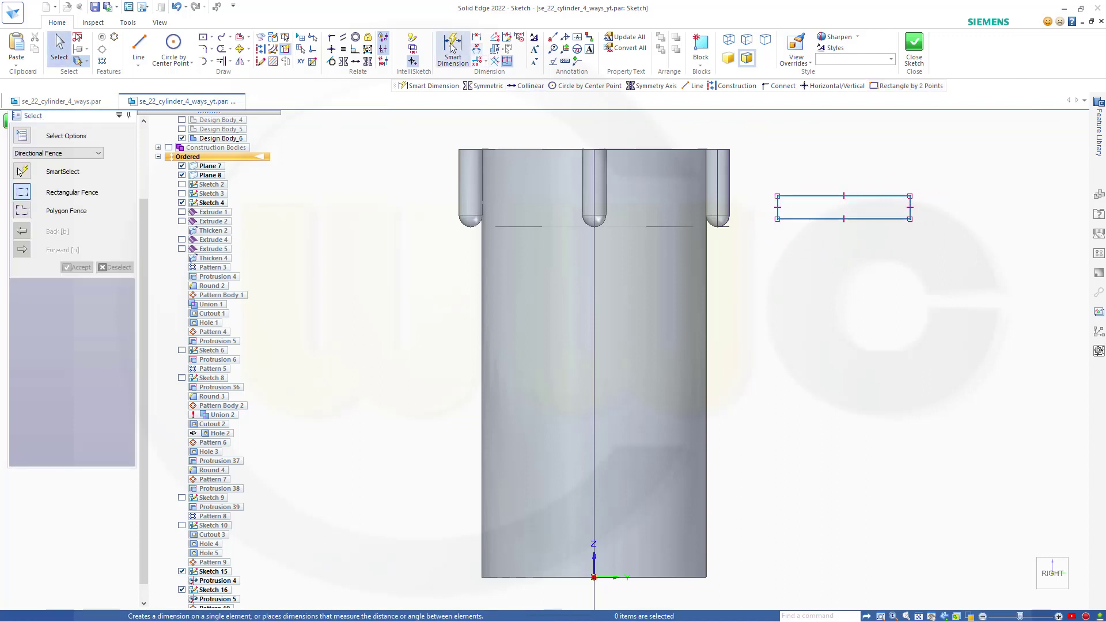
pyautogui.scroll(-2, 777, 217)
pyautogui.scroll(5, 778, 217)
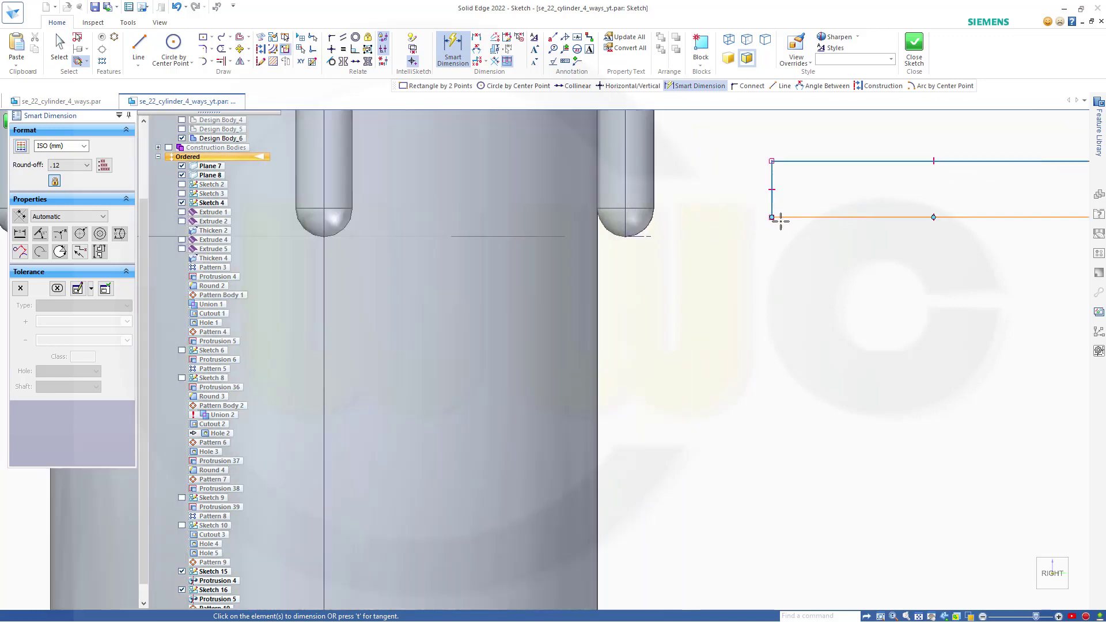
pyautogui.click(772, 206)
pyautogui.scroll(-3, 926, 235)
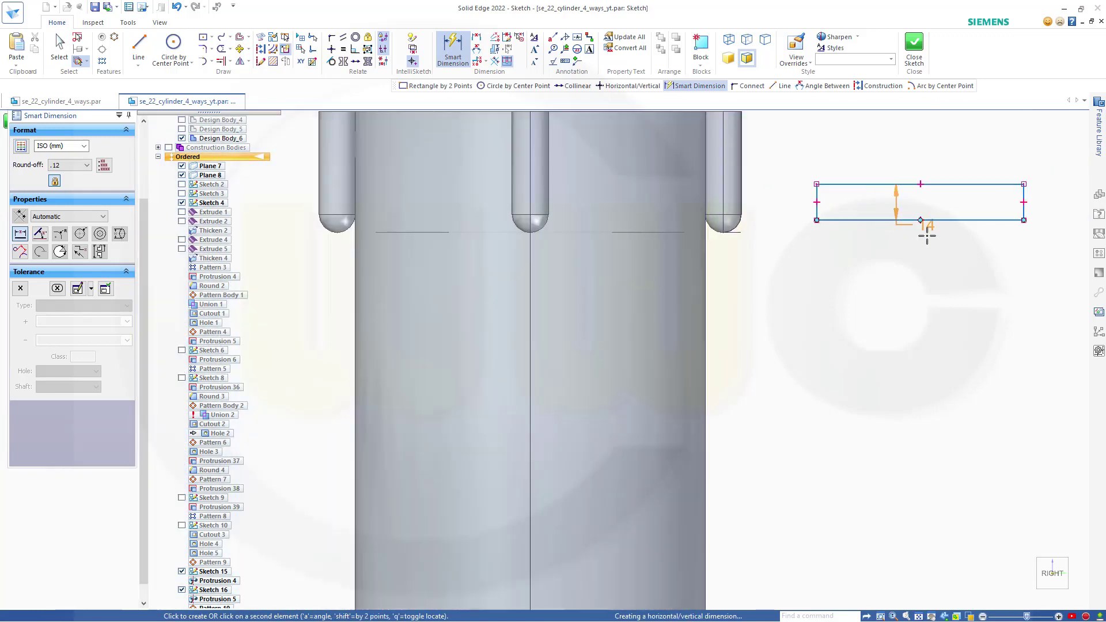
pyautogui.scroll(-2, 1002, 227)
pyautogui.scroll(2, 1005, 224)
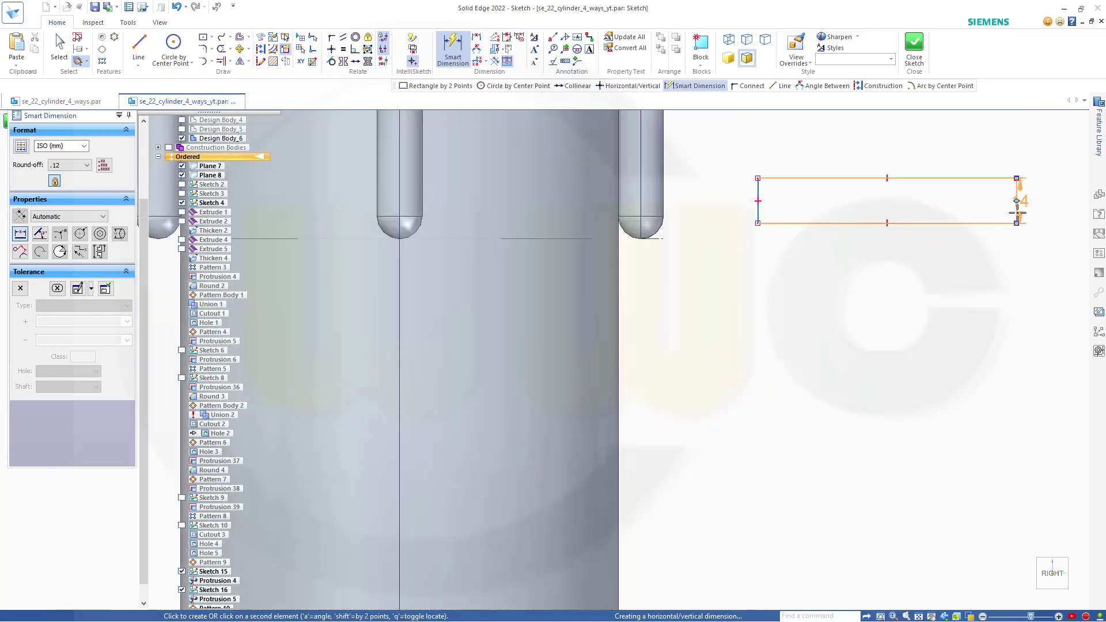
pyautogui.click(1016, 202)
pyautogui.click(902, 157)
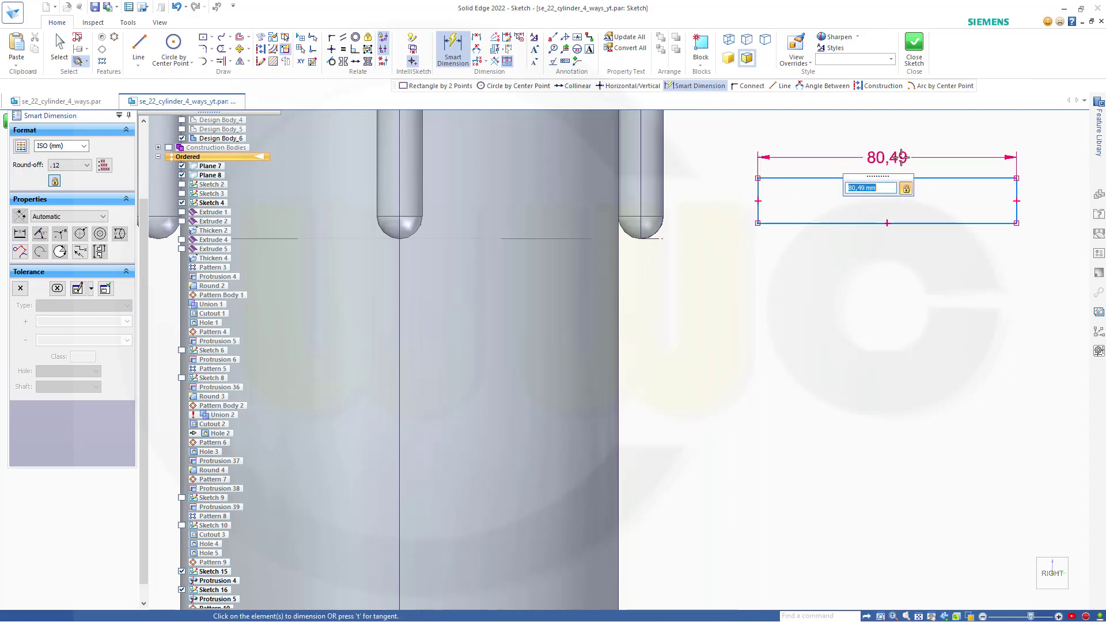
pyautogui.write('75')
pyautogui.press('Return')
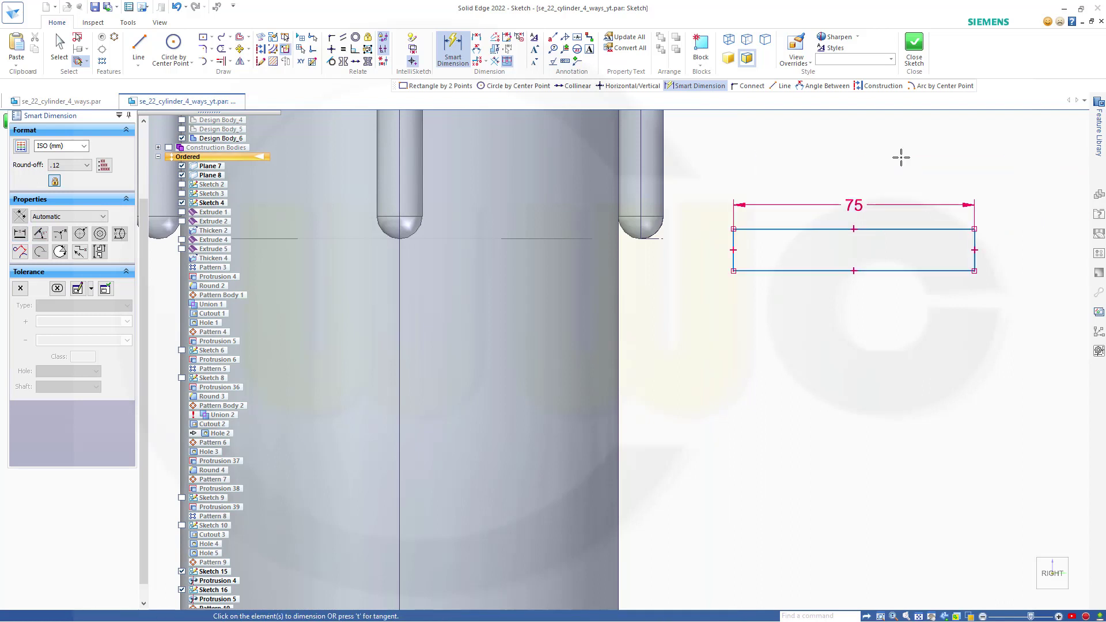
pyautogui.press('Escape')
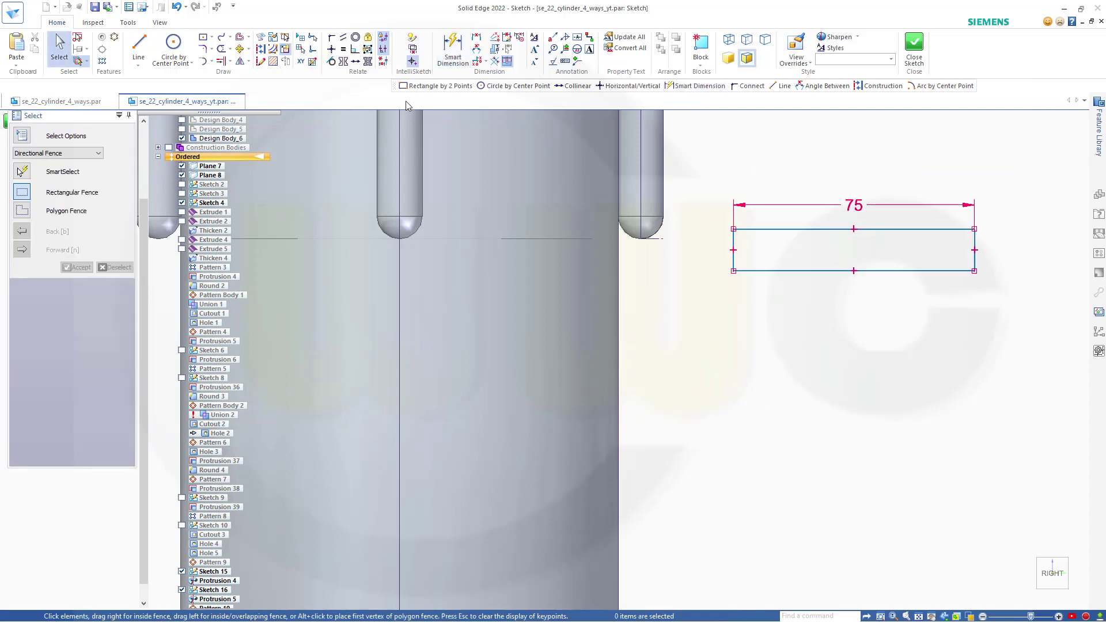
# Make the rectangle's upper edge collinear with the reference plane at the cylinder's top
pyautogui.click(356, 61)
pyautogui.scroll(-1, 804, 316)
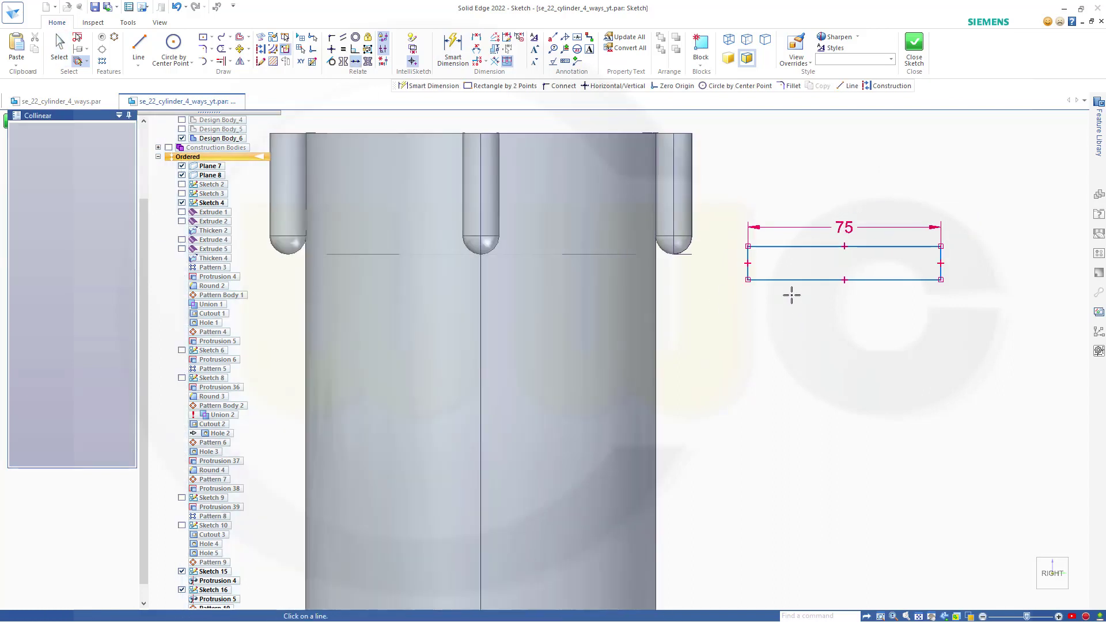
pyautogui.click(780, 246)
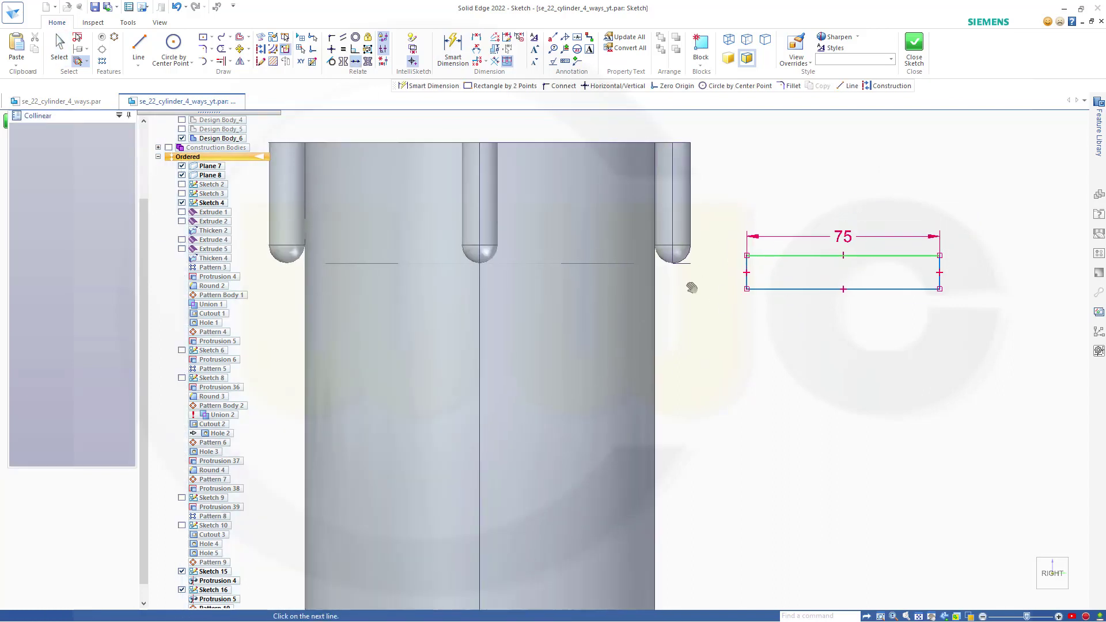
pyautogui.moveTo(693, 293); pyautogui.dragTo(686, 311, button='middle')
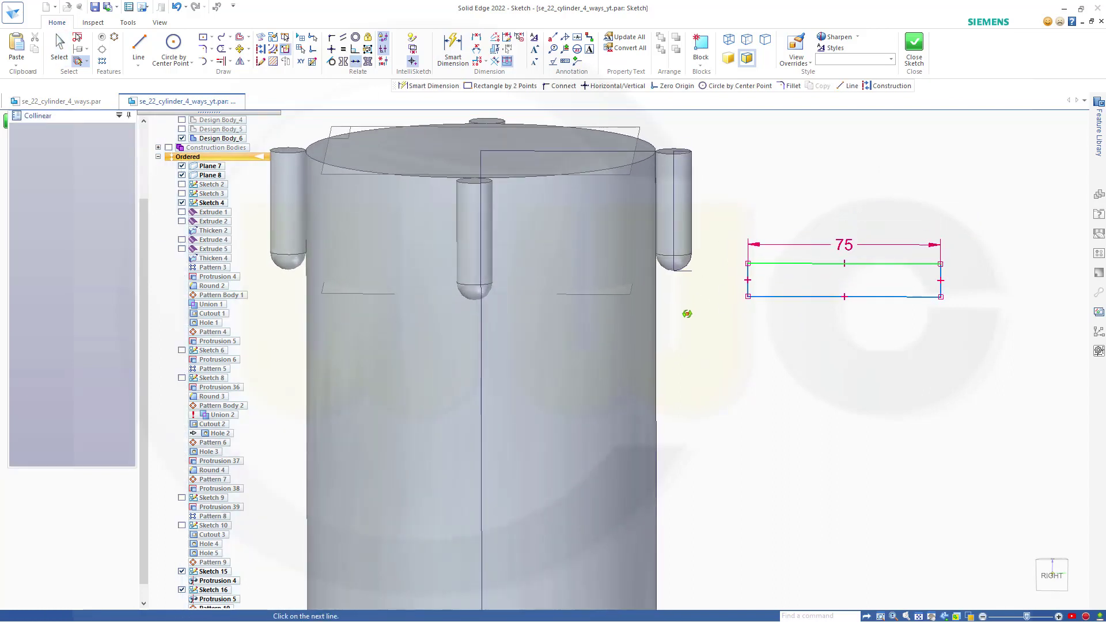
pyautogui.click(639, 129)
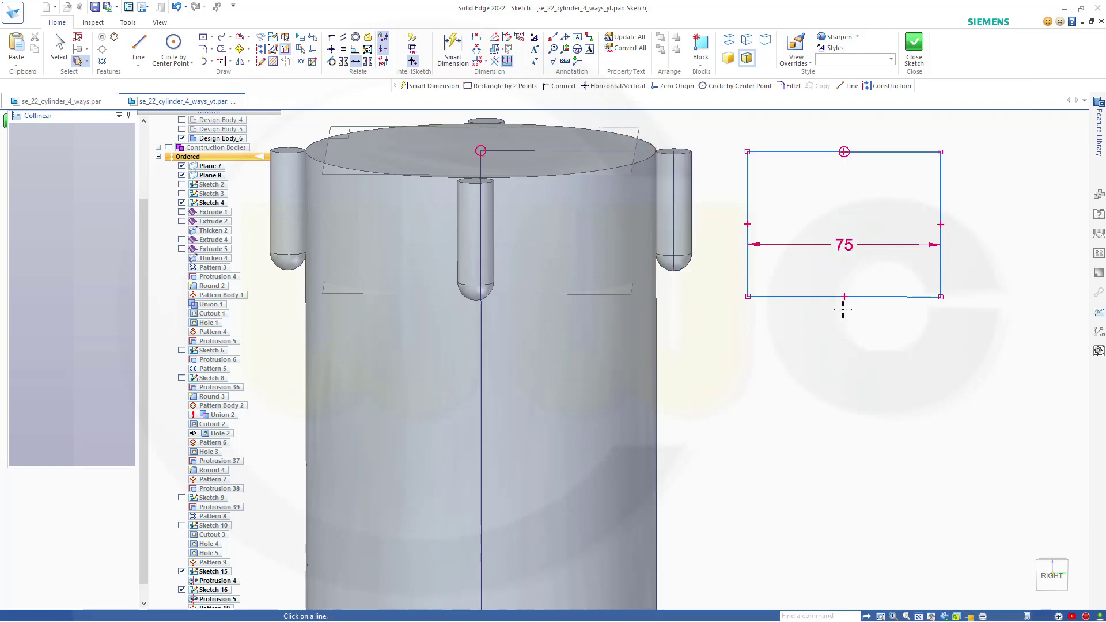
pyautogui.press('Escape')
# Dimension the rectangle's height between its upper and lower edges and set it to 1,67 mm
pyautogui.click(453, 49)
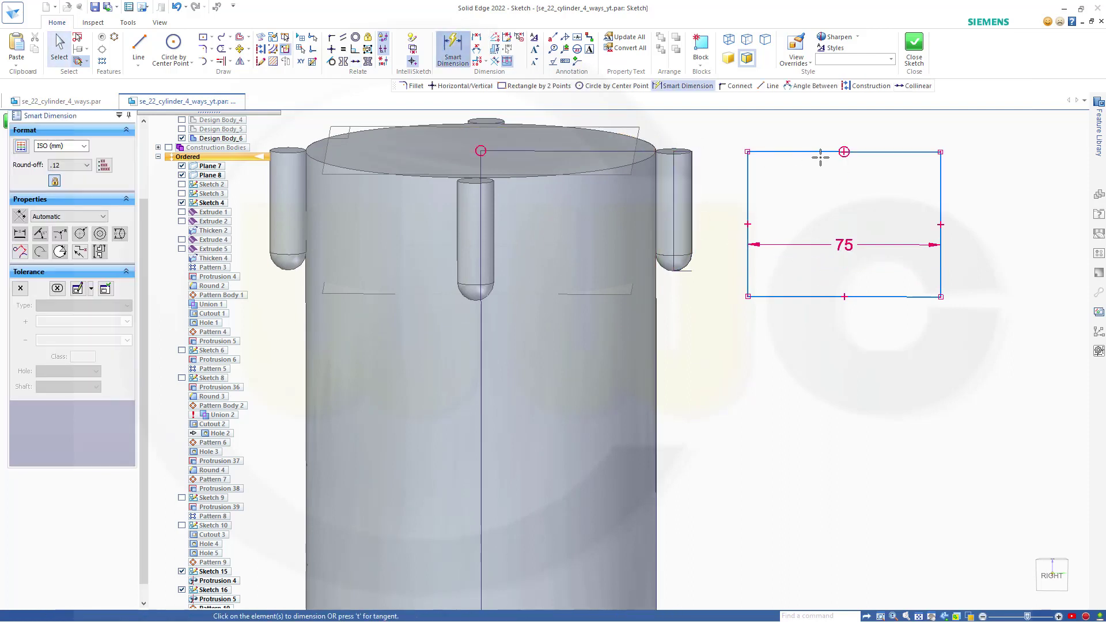
pyautogui.click(794, 152)
pyautogui.click(795, 297)
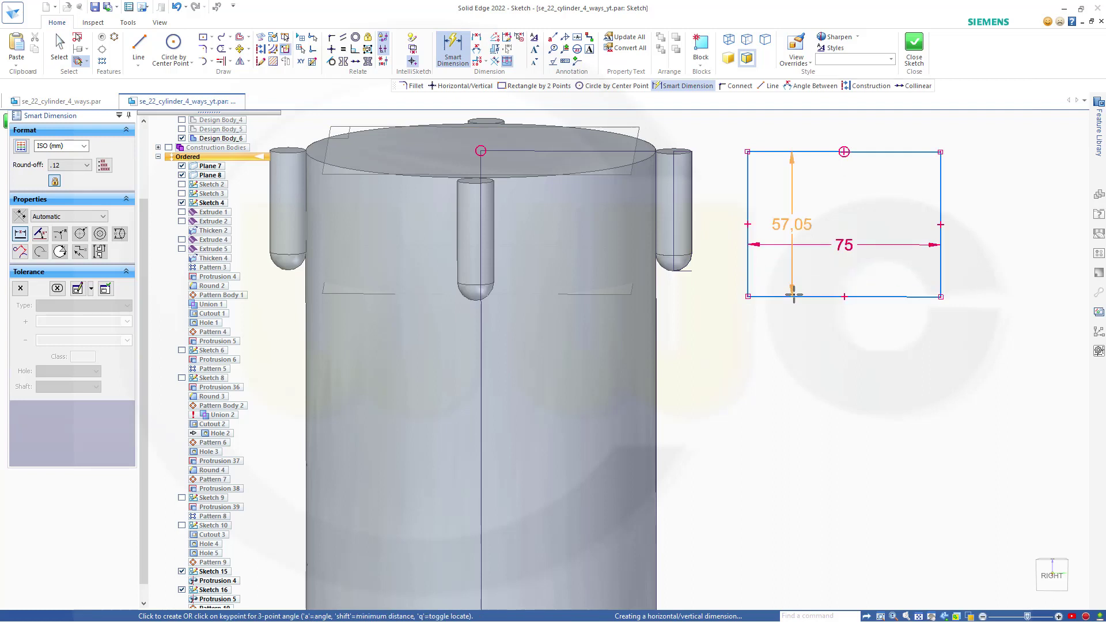
pyautogui.click(983, 231)
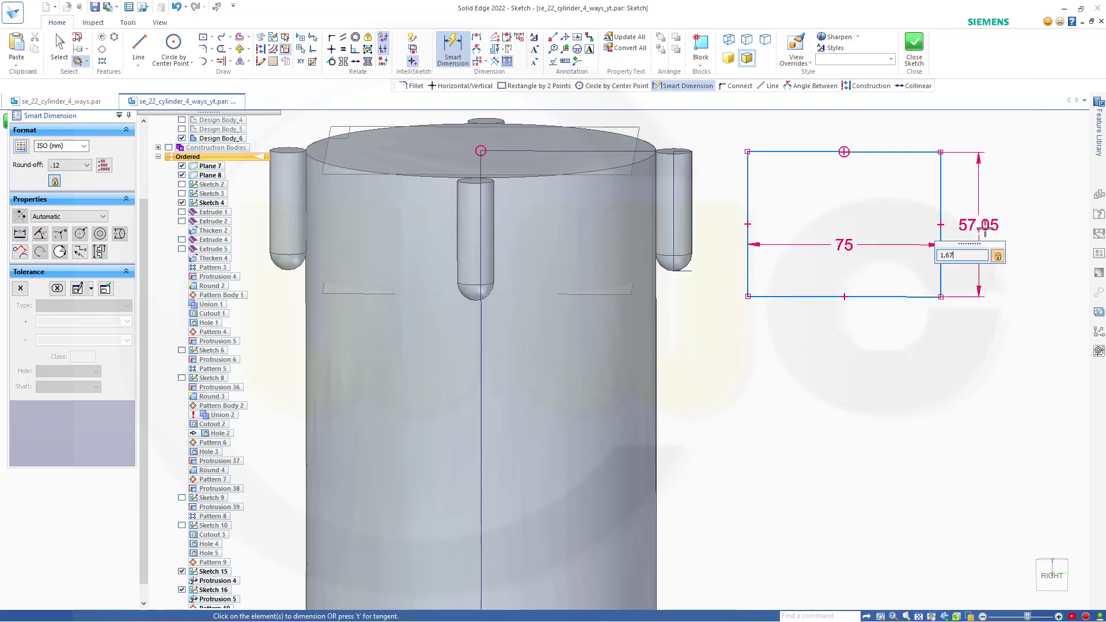
pyautogui.write('1,67')
pyautogui.press('Return')
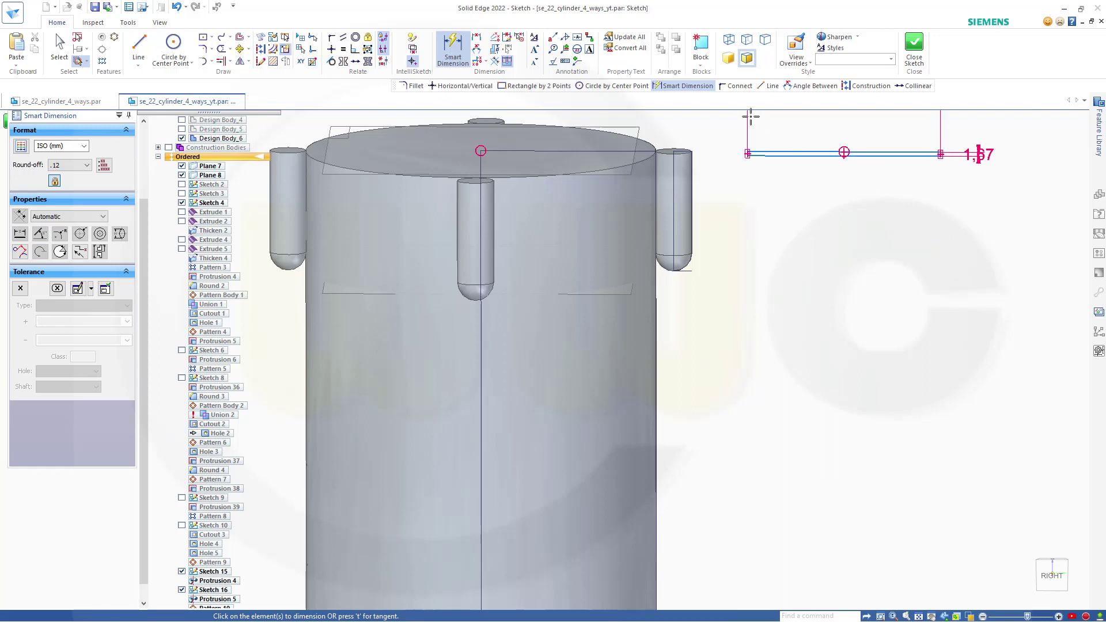
pyautogui.press('Escape')
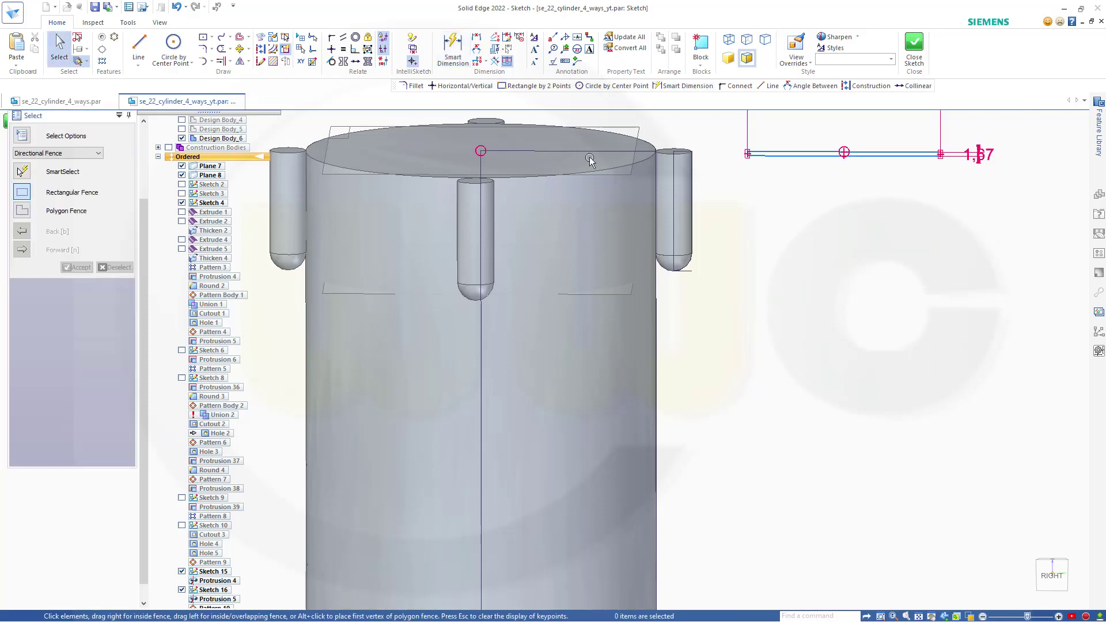
# Align the rectangle's lower inner corner vertically with the origin at the cylinder's base using a Horizontal/Vertical relation
pyautogui.click(331, 49)
pyautogui.scroll(-2, 734, 178)
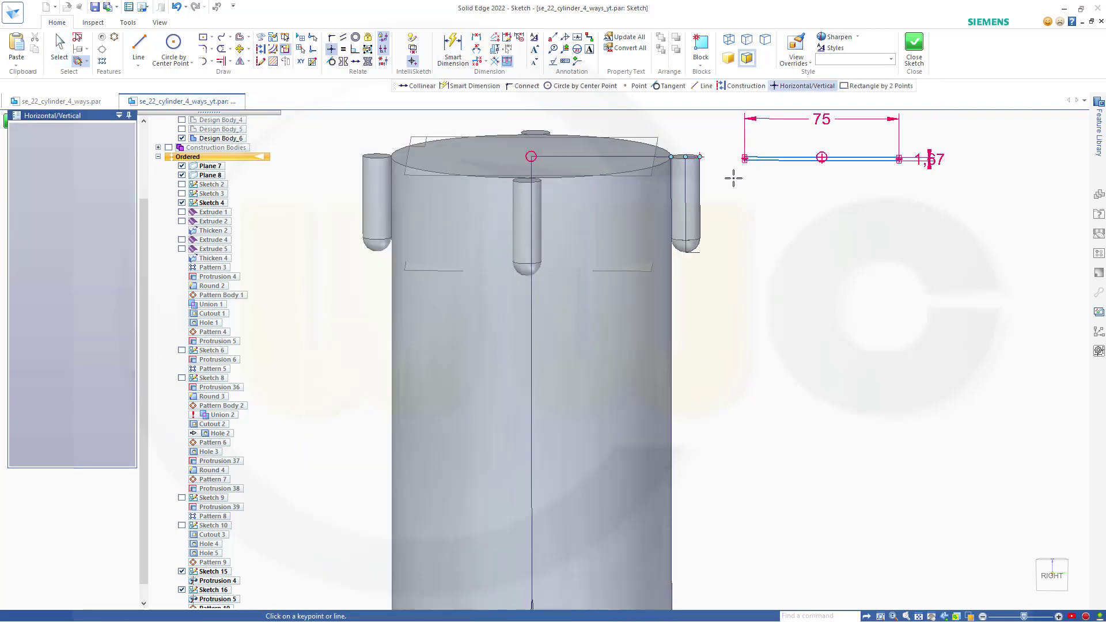
pyautogui.scroll(5, 740, 173)
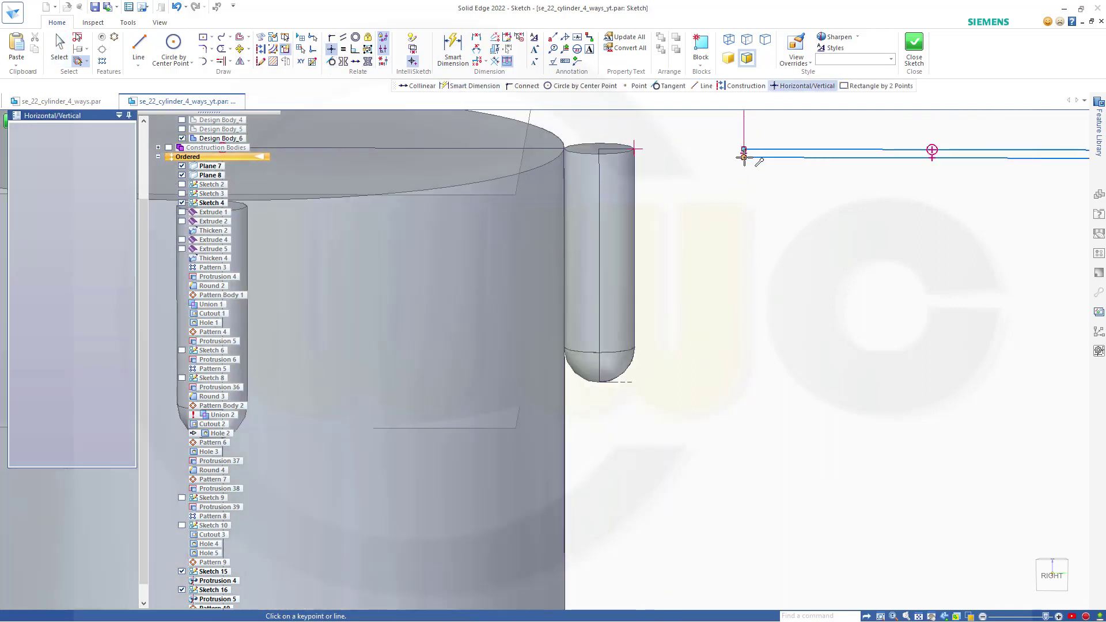
pyautogui.click(743, 156)
pyautogui.scroll(-3, 733, 225)
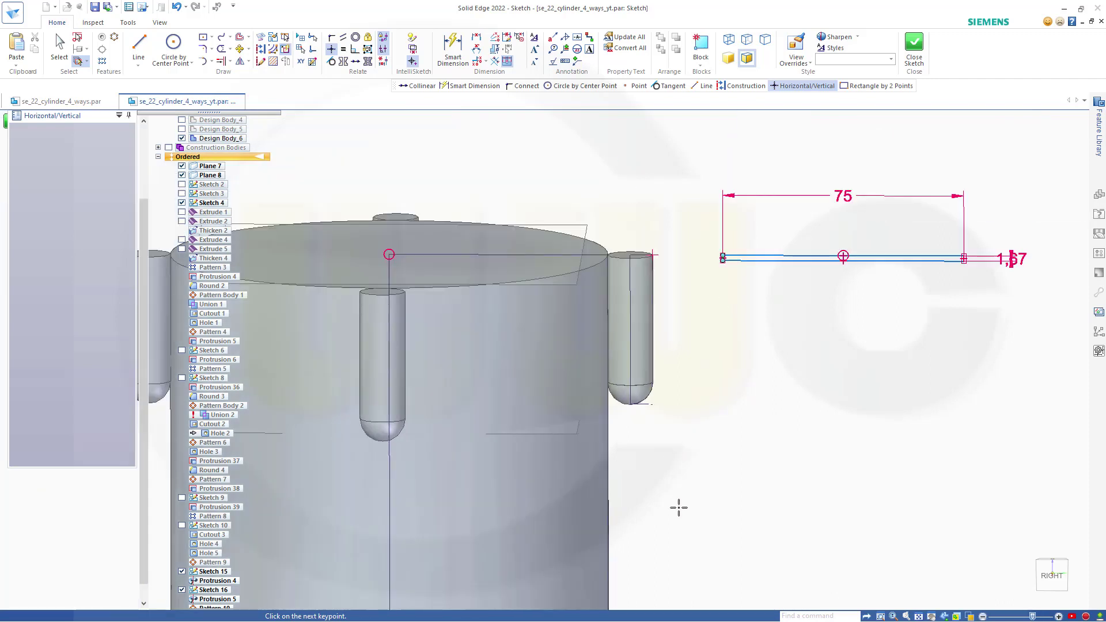
pyautogui.keyDown('shift'); pyautogui.moveTo(681, 440); pyautogui.dragTo(810, 299, button='middle'); pyautogui.keyUp('shift')
pyautogui.scroll(-3, 823, 403)
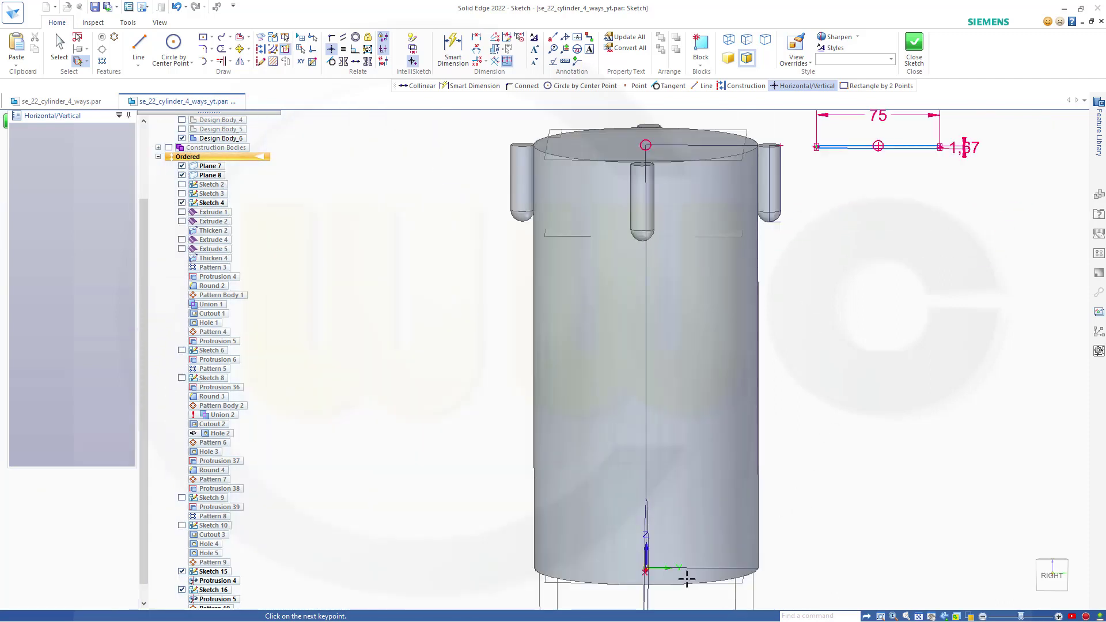
pyautogui.click(646, 569)
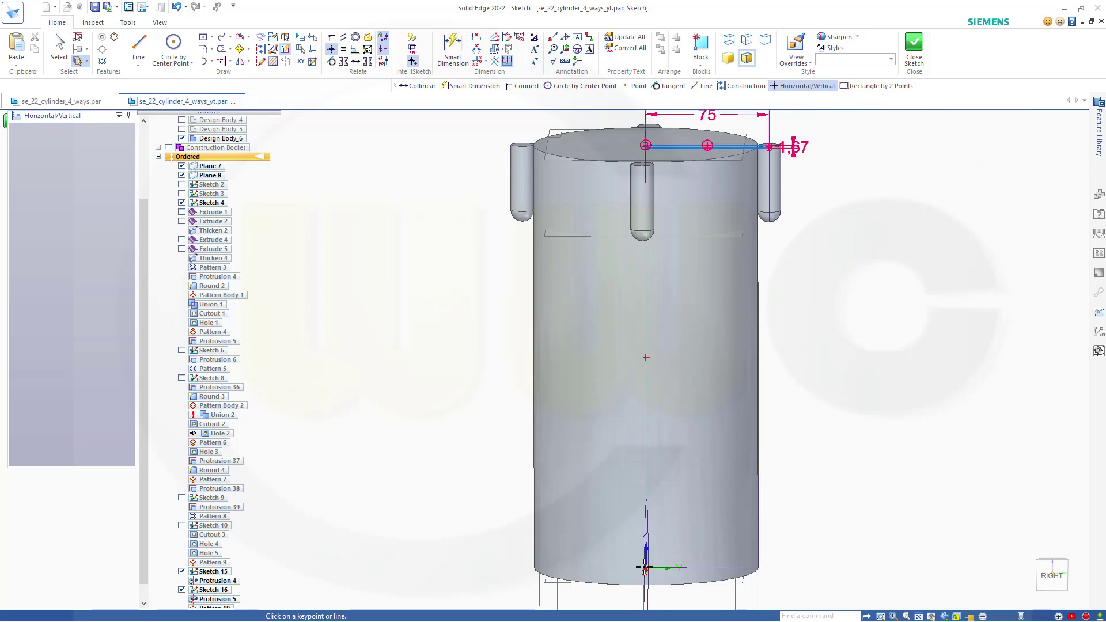
pyautogui.press('Escape')
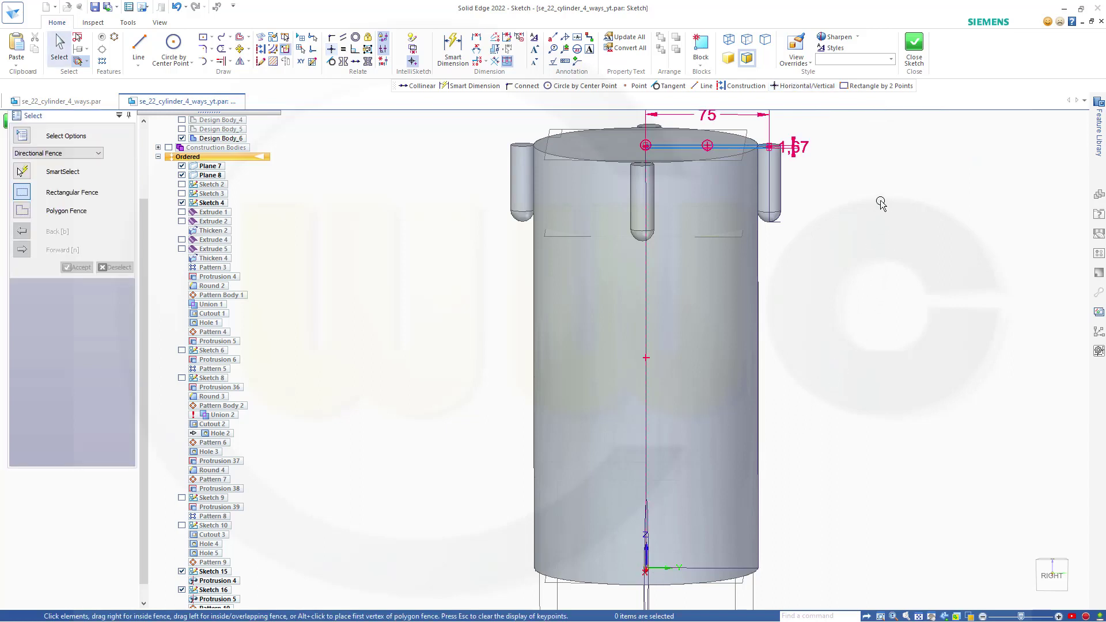
# Close the thin rectangle's sketch, finish the sketch feature, and leave the Sketch command
pyautogui.click(918, 49)
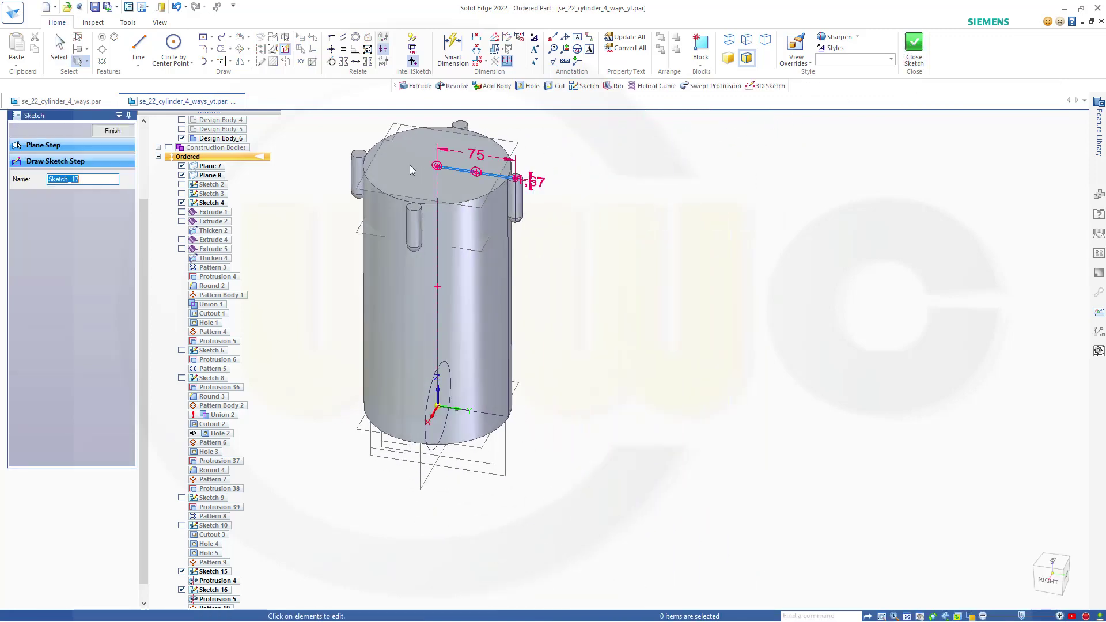
pyautogui.scroll(5, 393, 154)
pyautogui.scroll(2, 403, 148)
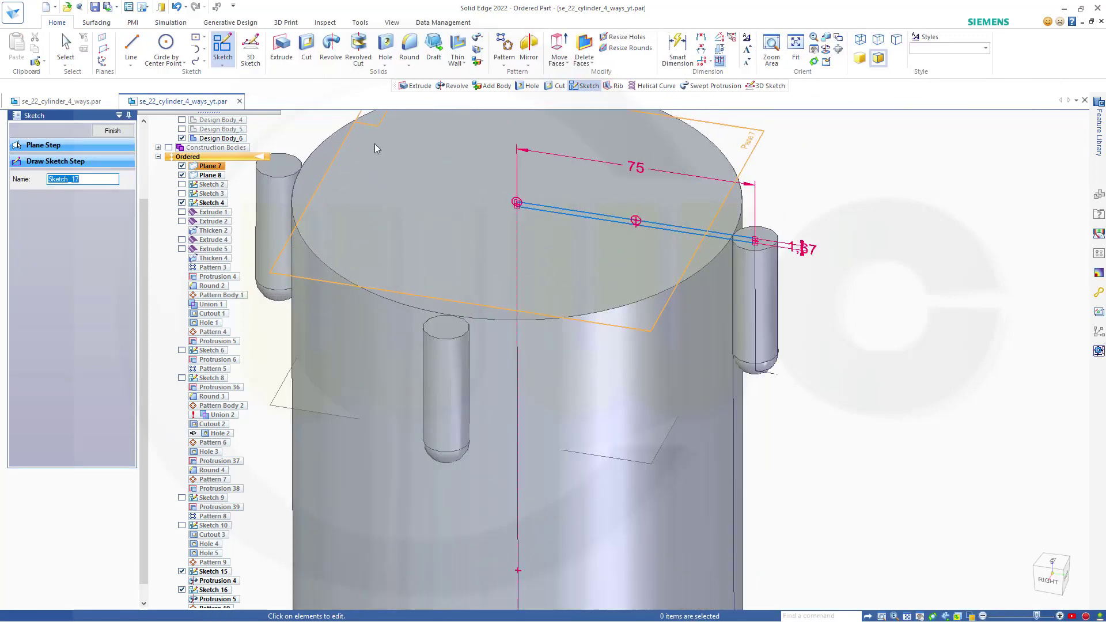
pyautogui.click(112, 132)
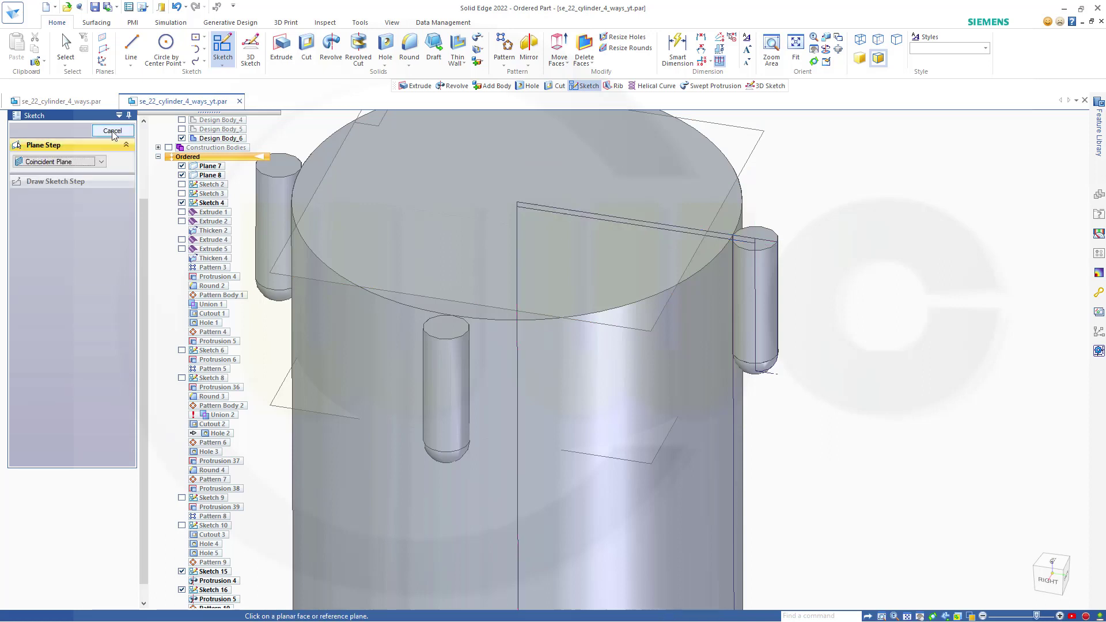
pyautogui.click(113, 131)
# Revolve the thin rectangle chain 360° about its short edge on the cylinder's axis
pyautogui.click(328, 52)
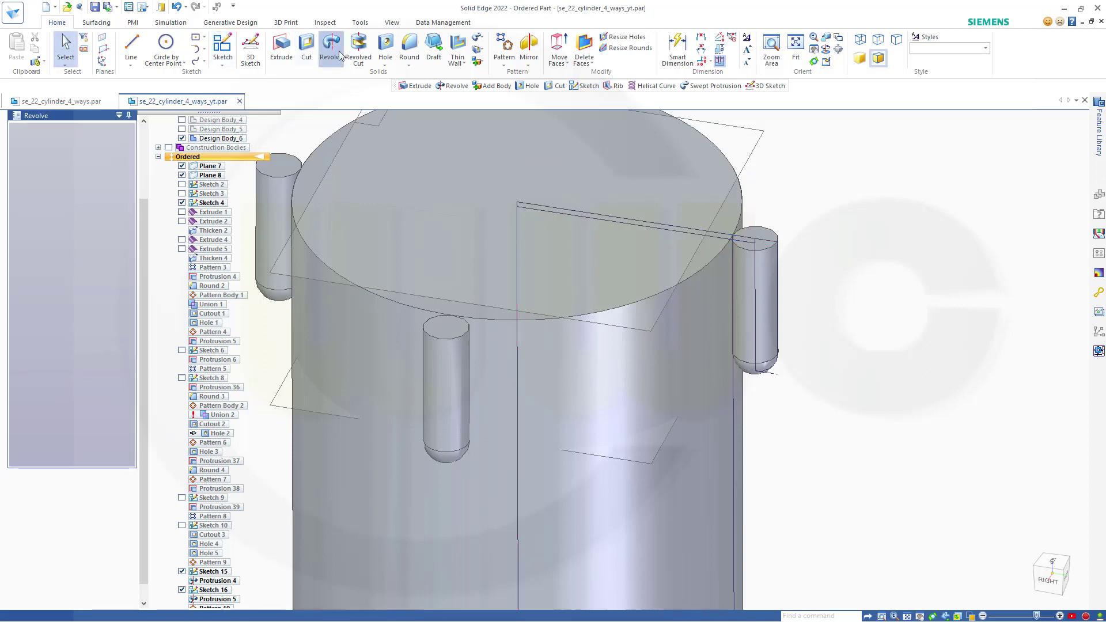
pyautogui.click(743, 245)
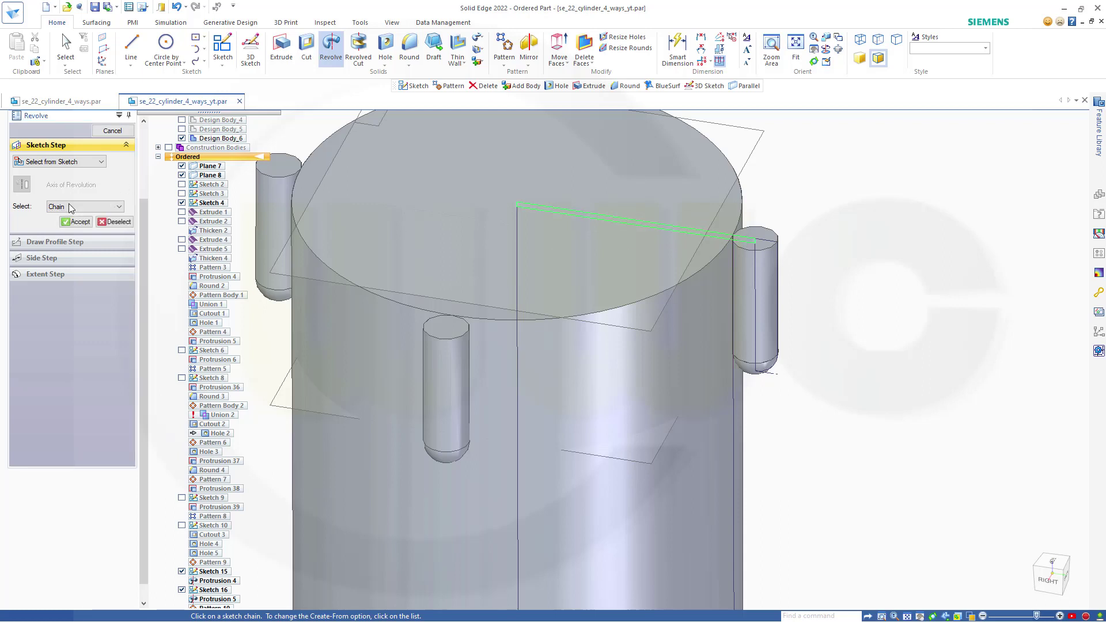
pyautogui.click(76, 222)
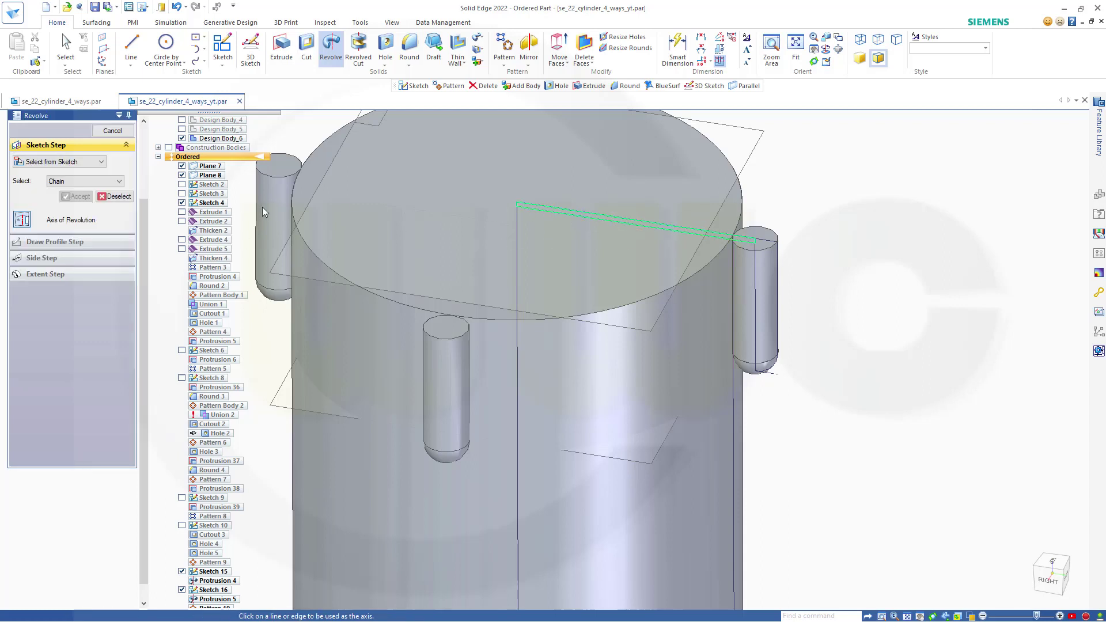
pyautogui.scroll(5, 504, 203)
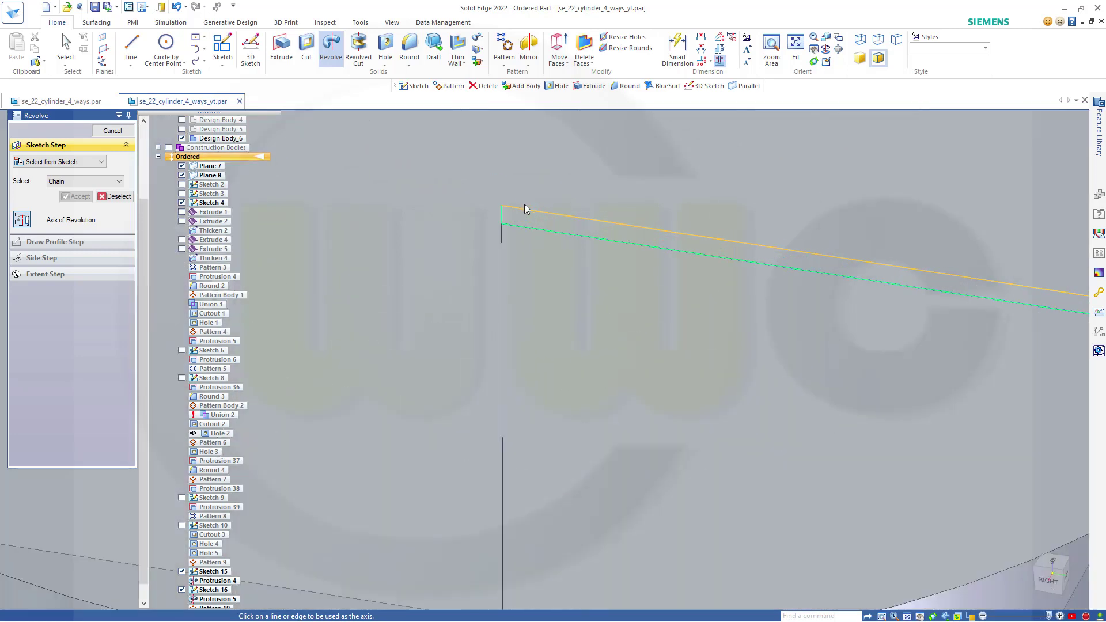
pyautogui.scroll(2, 524, 205)
pyautogui.click(481, 230)
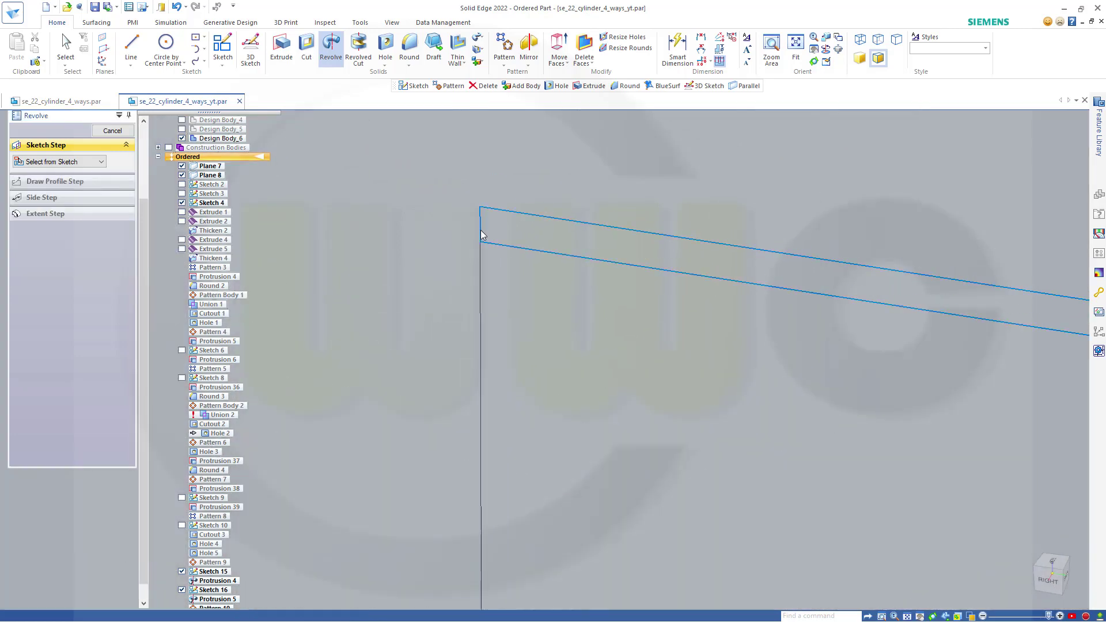
pyautogui.scroll(-4, 513, 316)
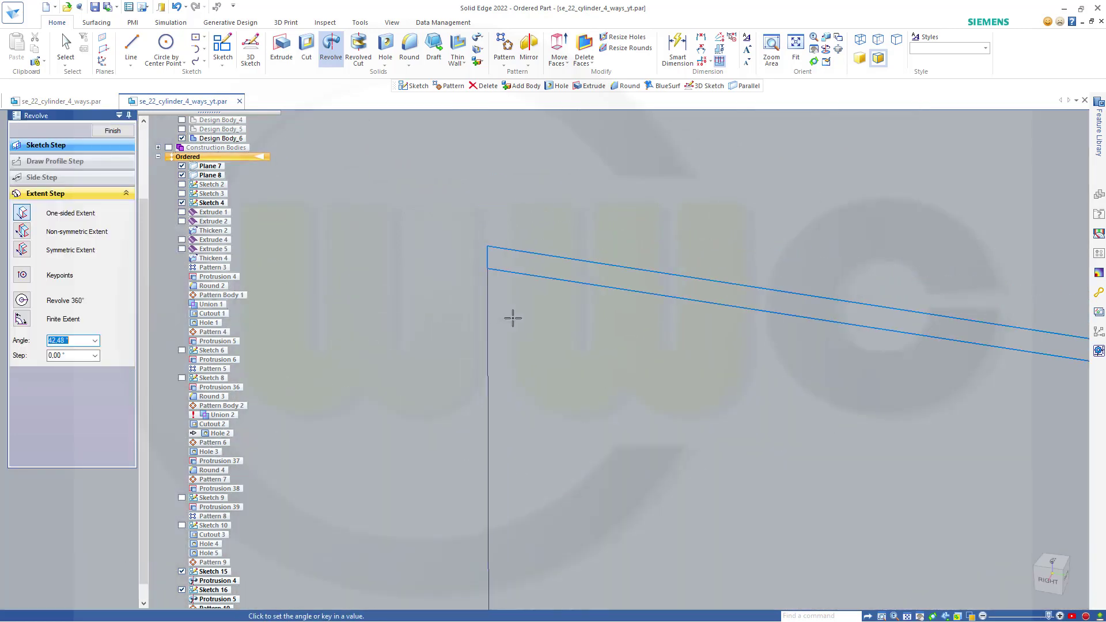
pyautogui.click(60, 307)
pyautogui.click(109, 132)
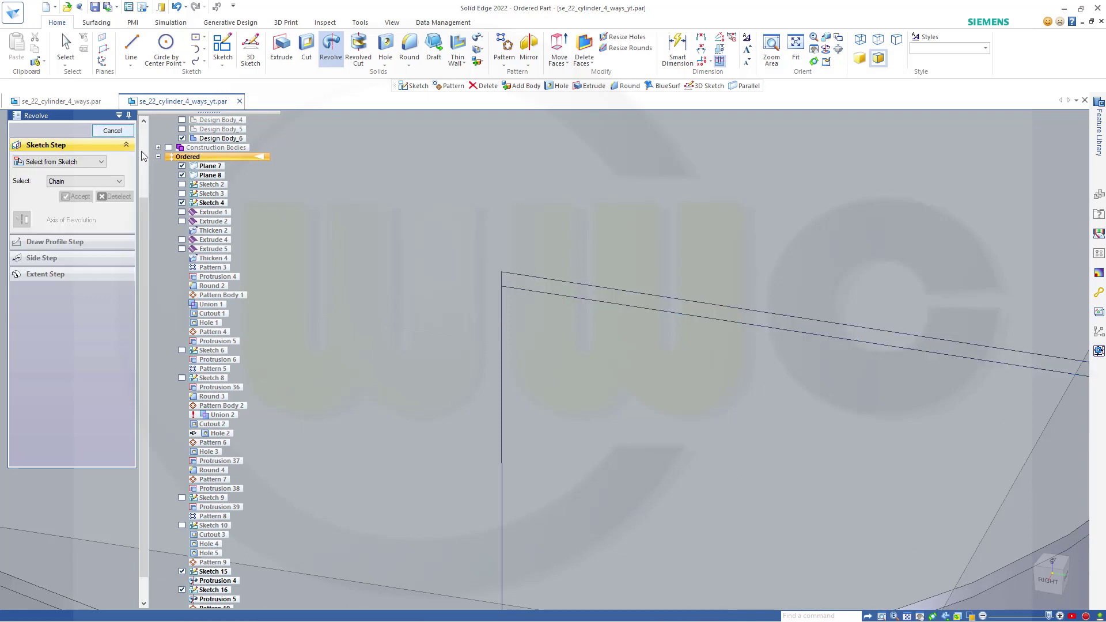
pyautogui.click(130, 133)
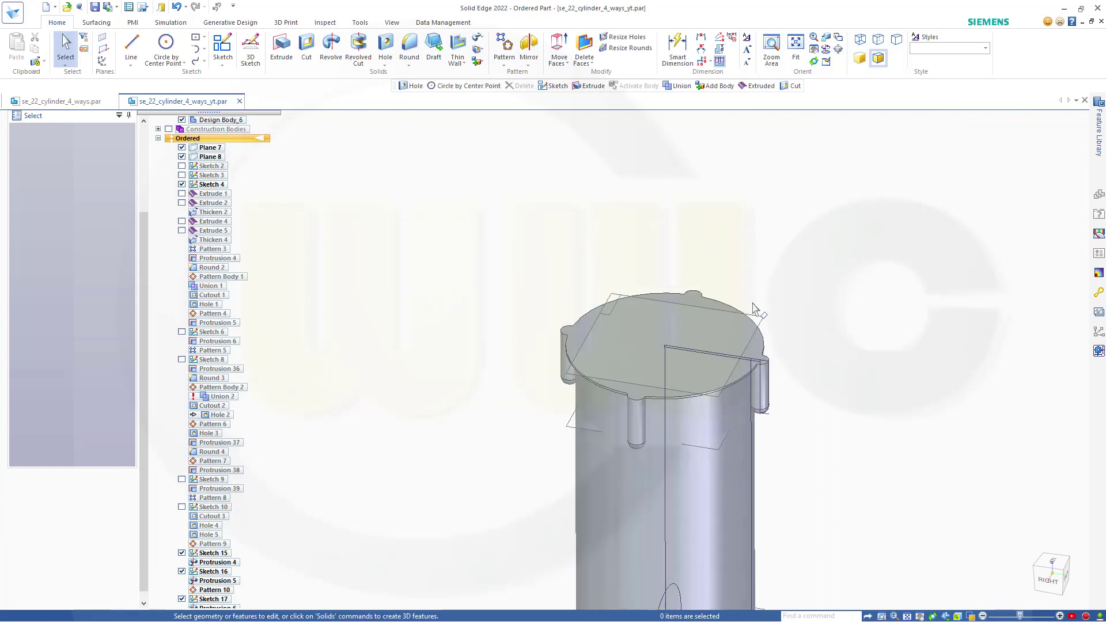
# Choose the revolved disc, Protrusion 6, as the feature to pattern and open the pattern sketch on the vertical reference plane through the axis
pyautogui.click(502, 44)
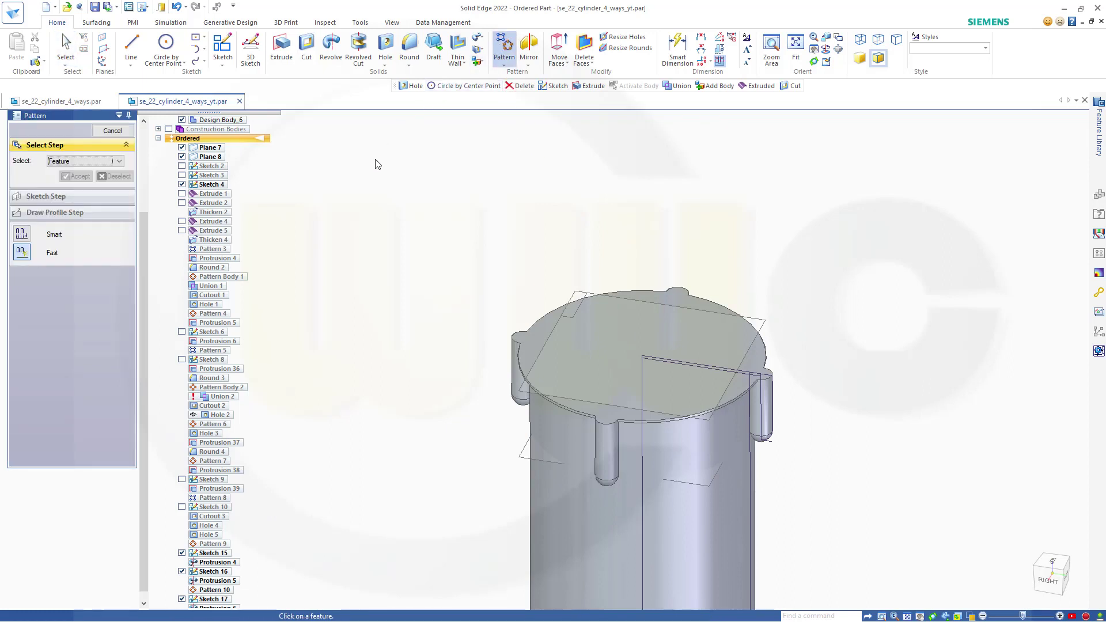
pyautogui.scroll(-1, 146, 518)
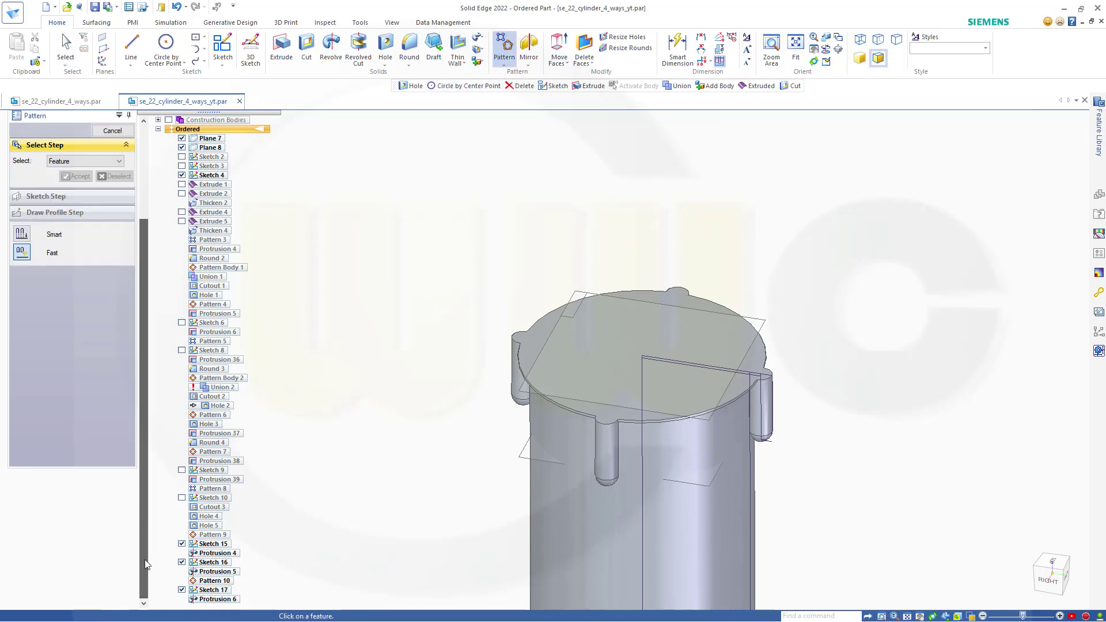
pyautogui.click(208, 599)
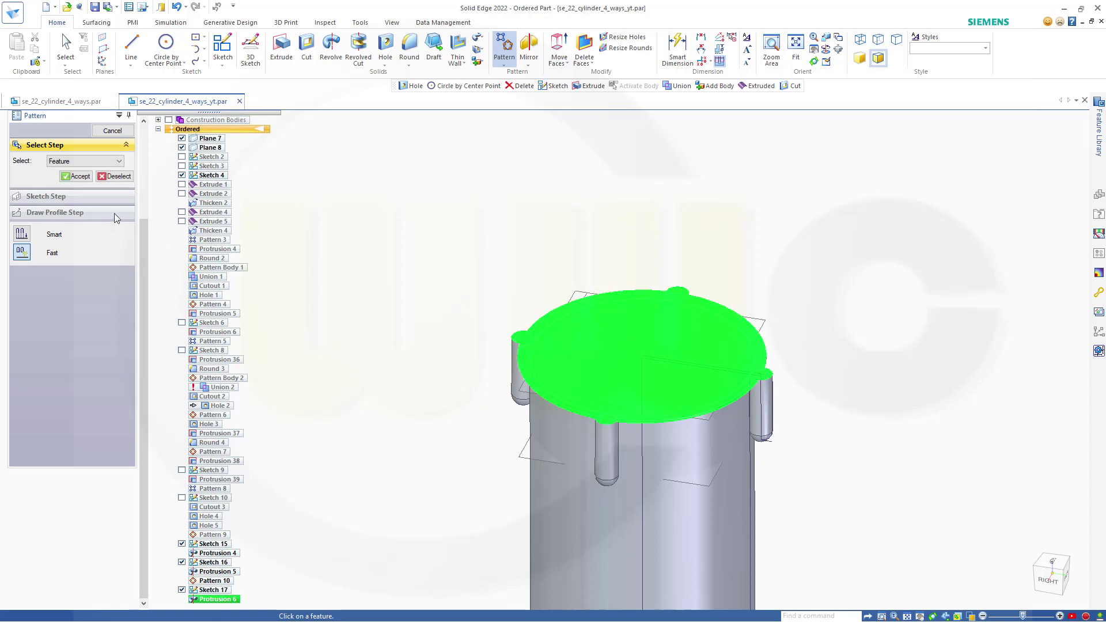
pyautogui.click(77, 177)
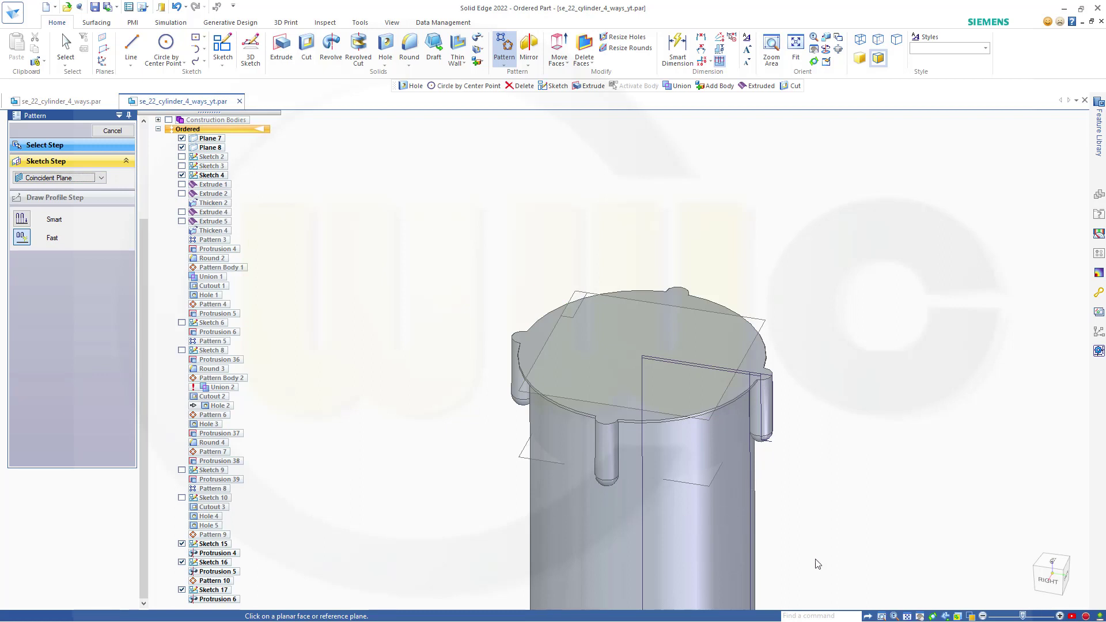
pyautogui.keyDown('shift'); pyautogui.moveTo(841, 568); pyautogui.dragTo(814, 316, button='middle'); pyautogui.keyUp('shift')
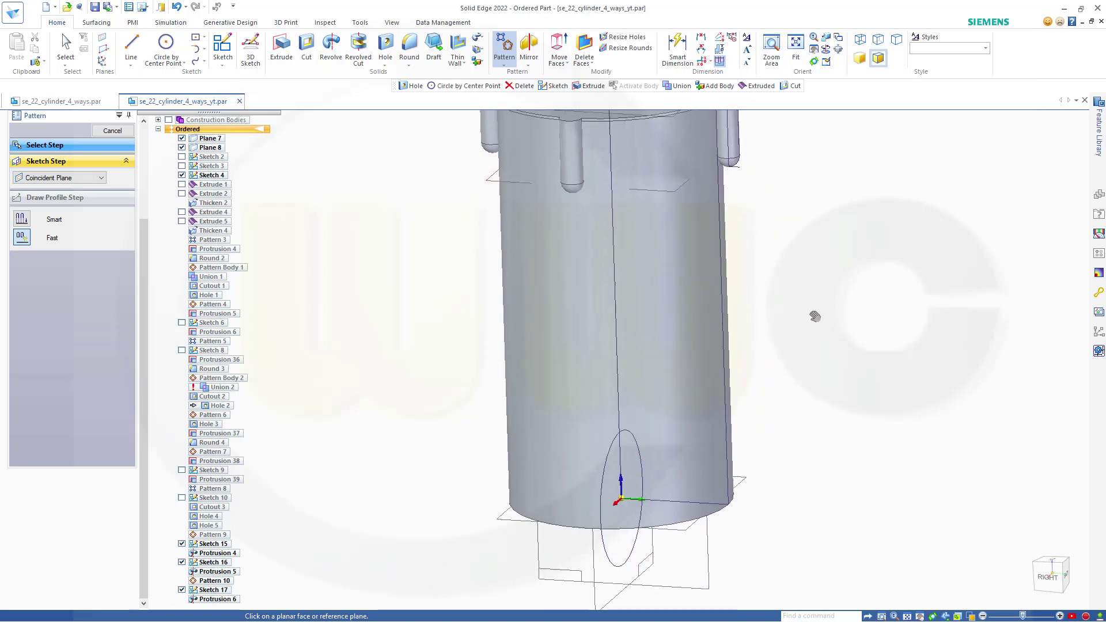
pyautogui.click(712, 576)
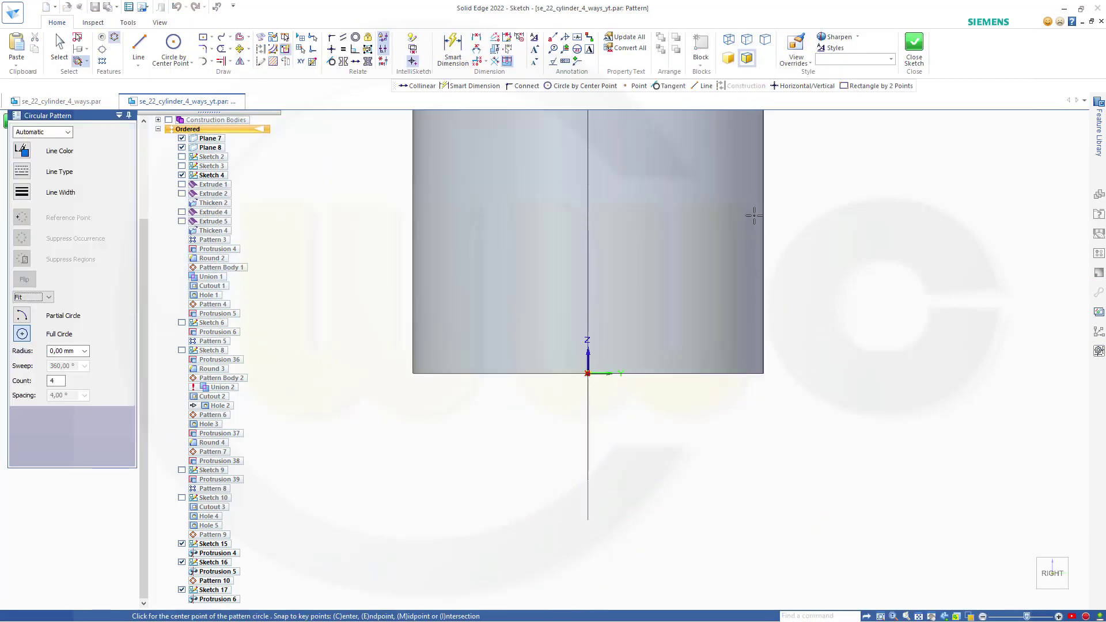
# Draw a rectangular Fit pattern down from the cylinder's top center, about 113 mm wide and 193 mm high, with X count 1 and Y count 30
pyautogui.scroll(-2, 754, 215)
pyautogui.keyDown('shift'); pyautogui.moveTo(760, 222); pyautogui.dragTo(712, 438, button='middle'); pyautogui.keyUp('shift')
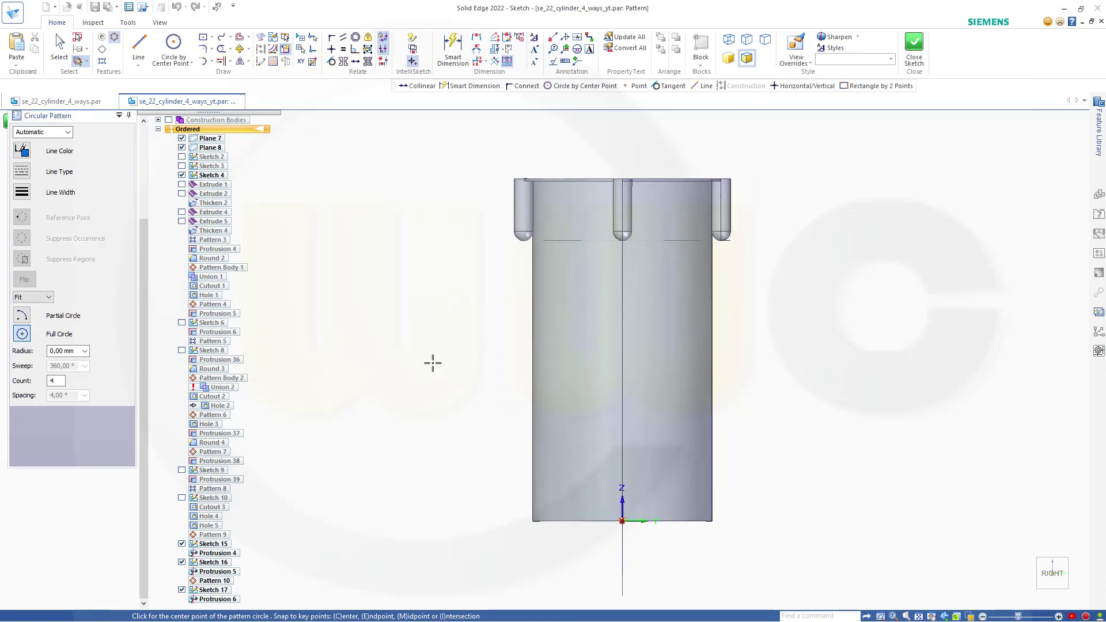
pyautogui.click(102, 60)
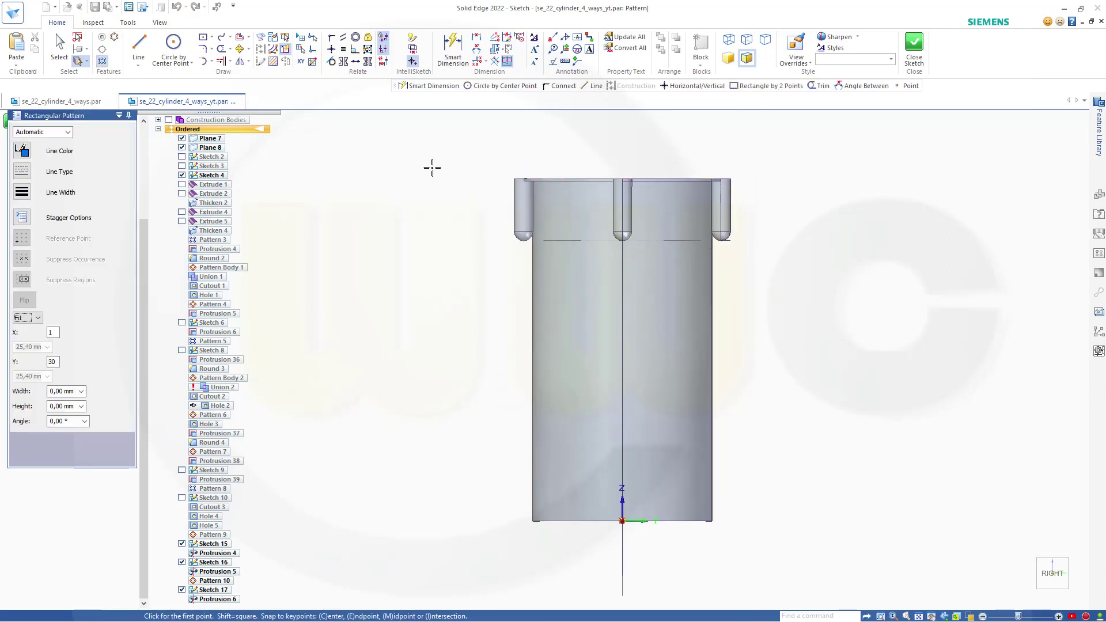
pyautogui.moveTo(420, 194); pyautogui.dragTo(426, 249, button='middle')
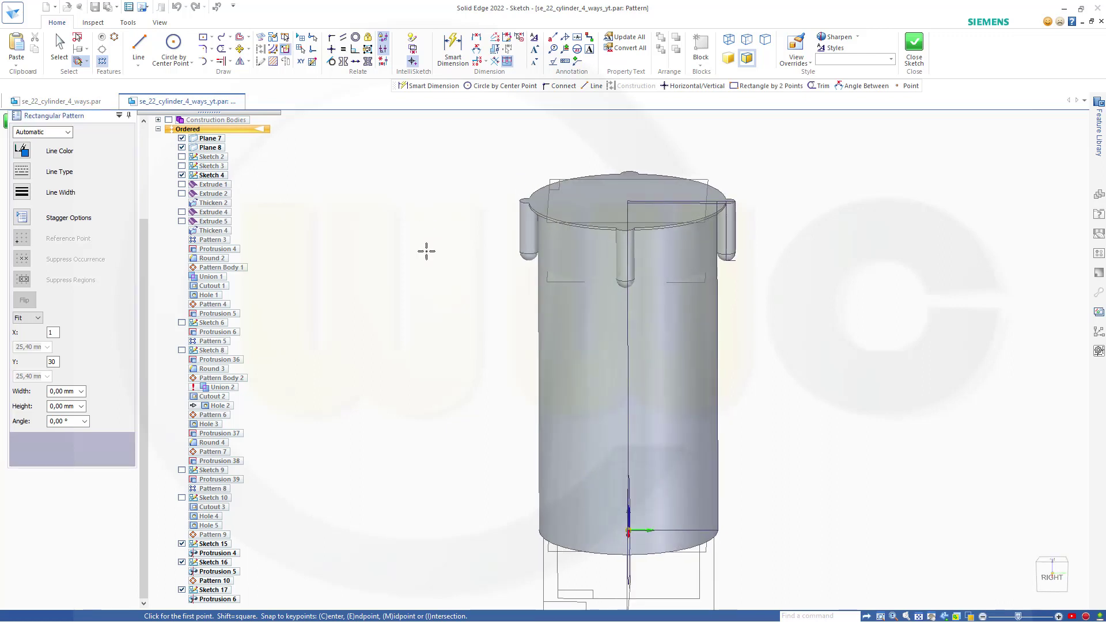
pyautogui.click(626, 200)
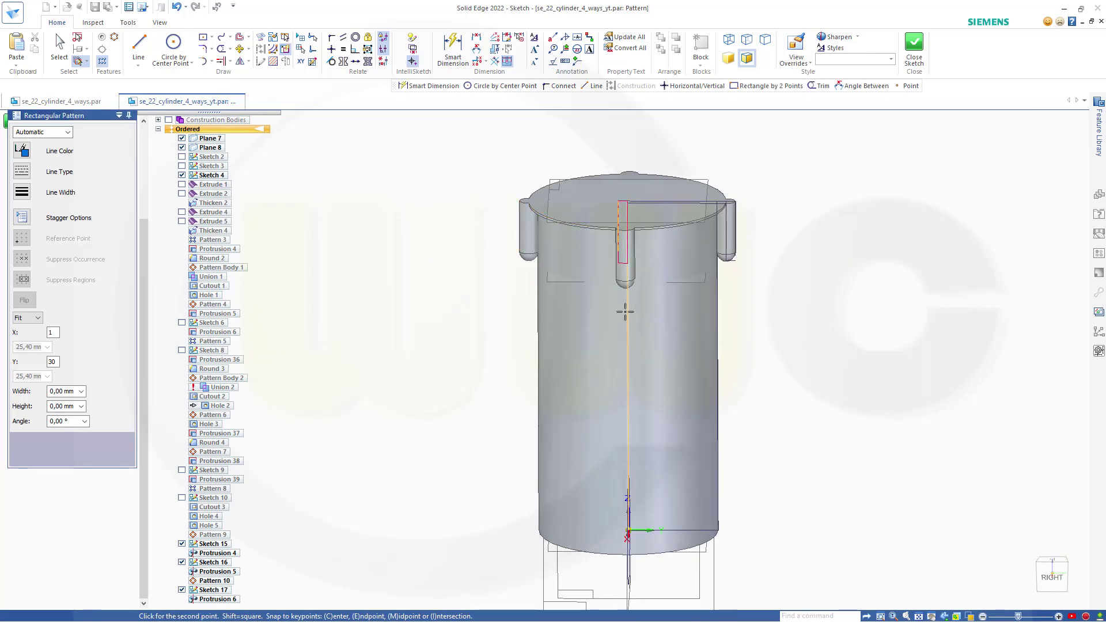
pyautogui.click(776, 445)
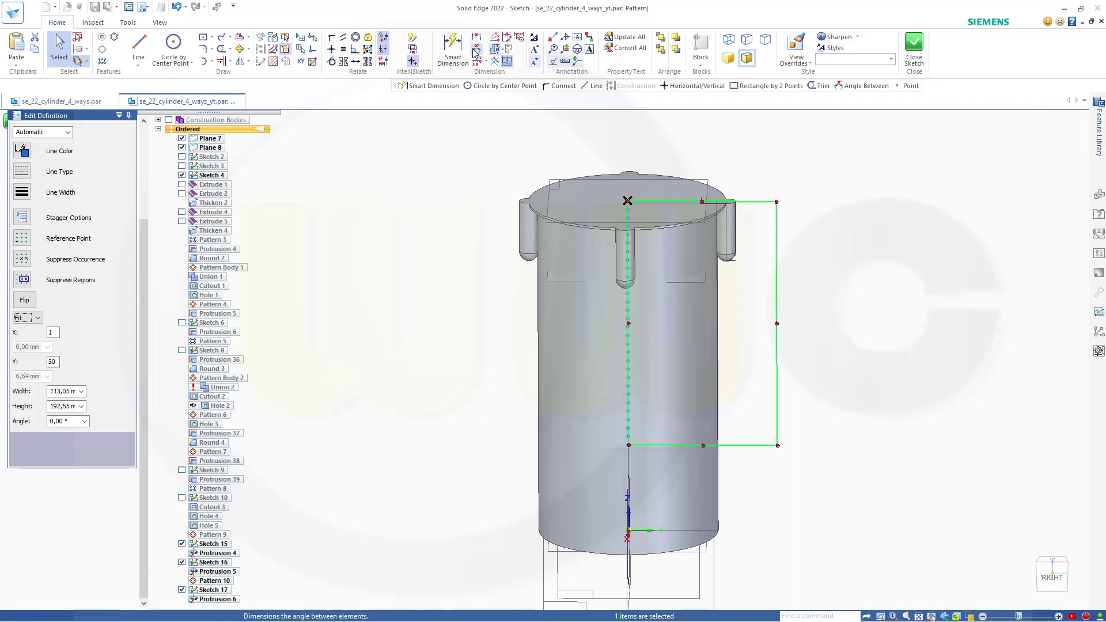
# Dimension the pattern rectangle's height between its upper and lower edges and set it to 30*6,67 mm
pyautogui.click(452, 50)
pyautogui.click(748, 200)
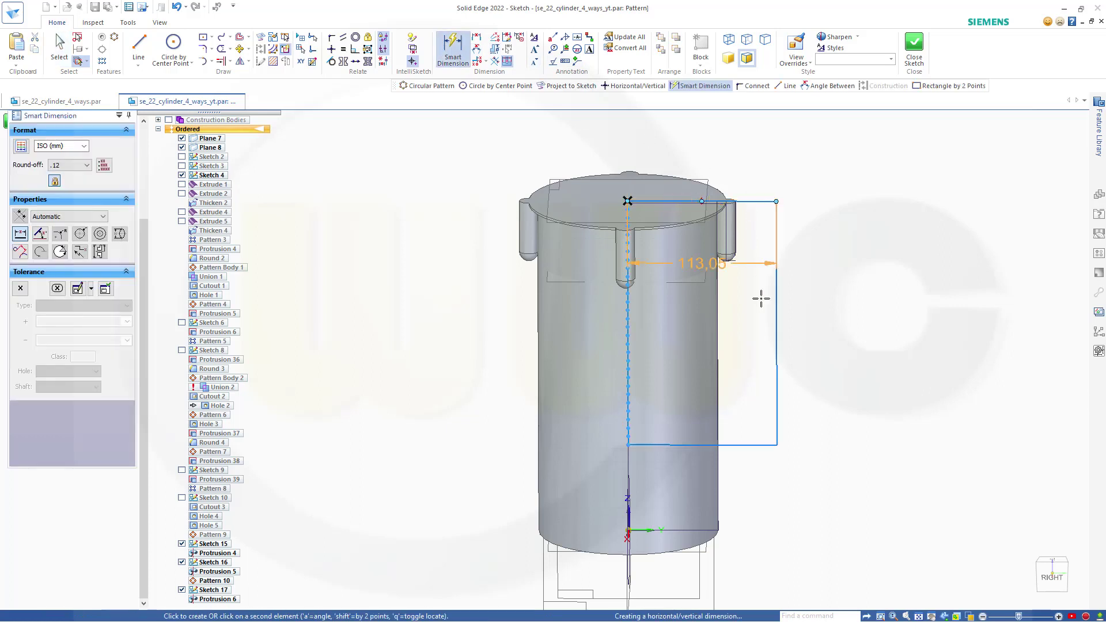
pyautogui.click(748, 444)
pyautogui.click(881, 372)
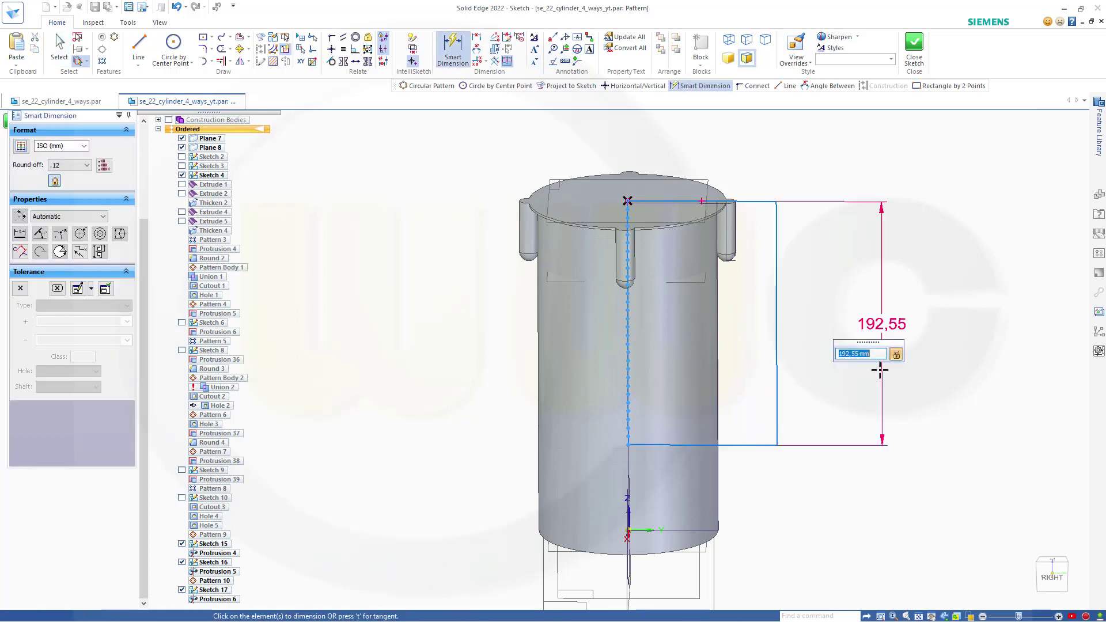
pyautogui.write('30*6,67')
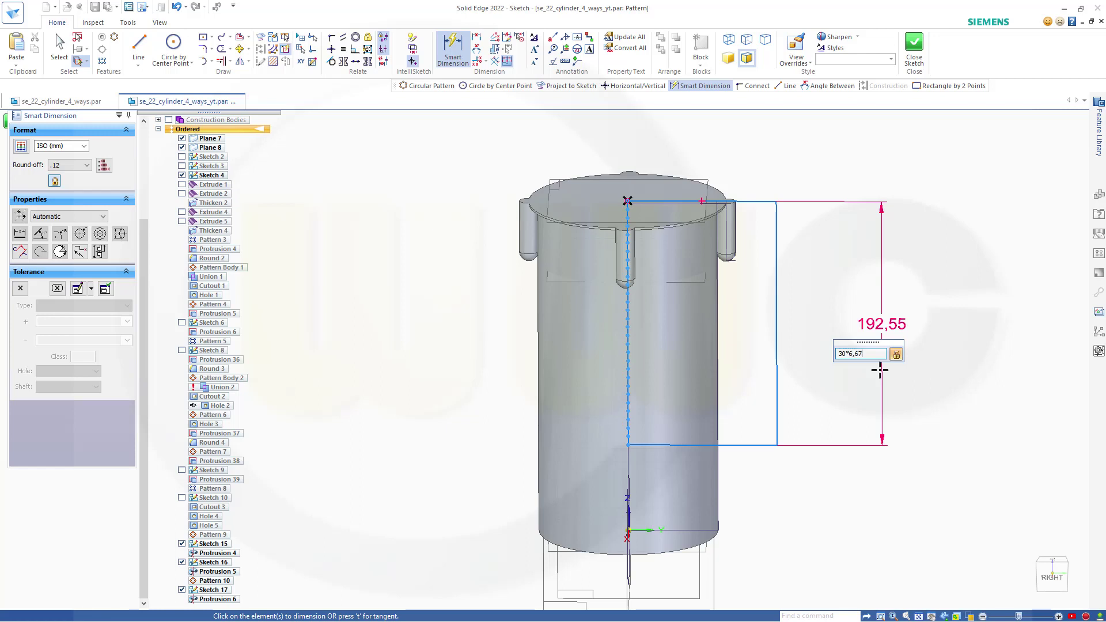
pyautogui.press('Return')
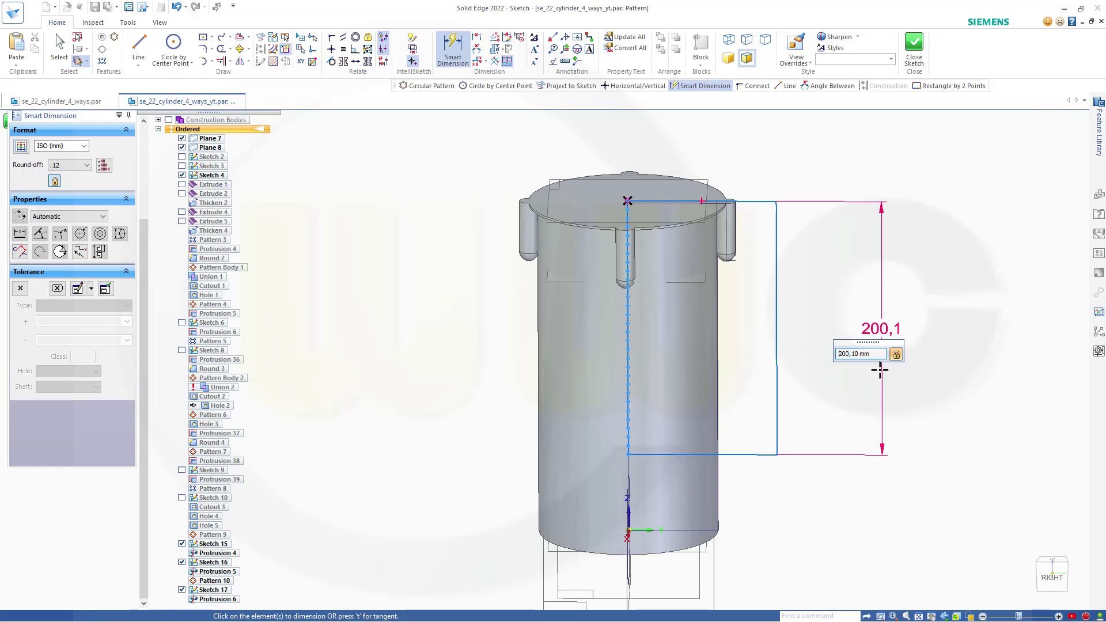
# Close the pattern sketch and generate the disc pattern along the cylinder with the Smart option
pyautogui.click(916, 49)
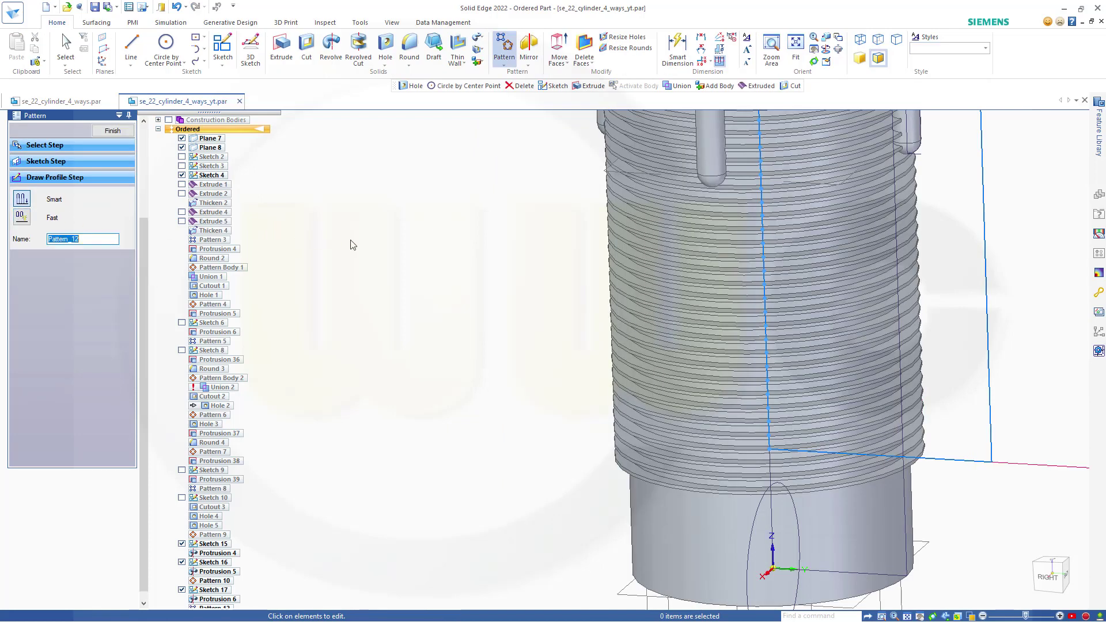
pyautogui.scroll(-1, 413, 256)
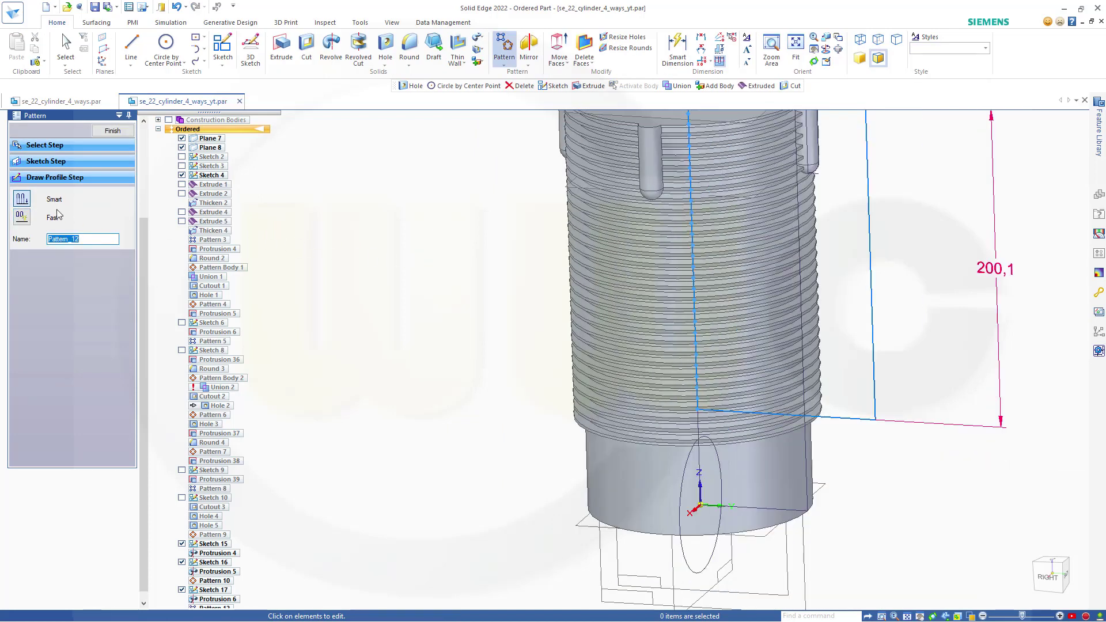
pyautogui.scroll(-1, 387, 241)
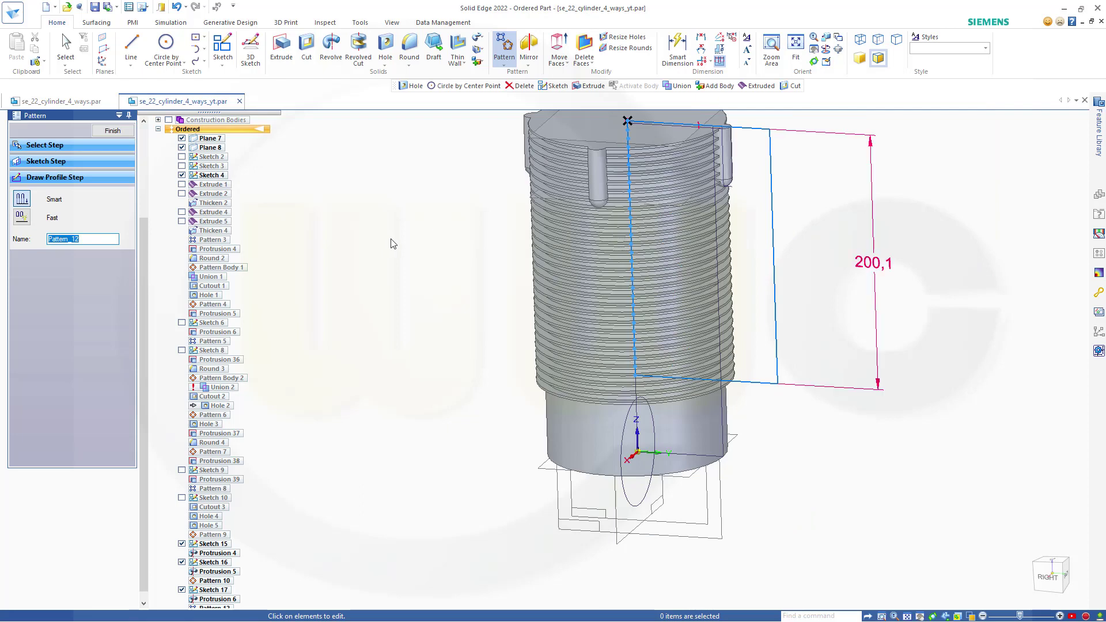
# Finish the disc pattern along the cylinder's height
pyautogui.click(120, 131)
pyautogui.scroll(-2, 432, 239)
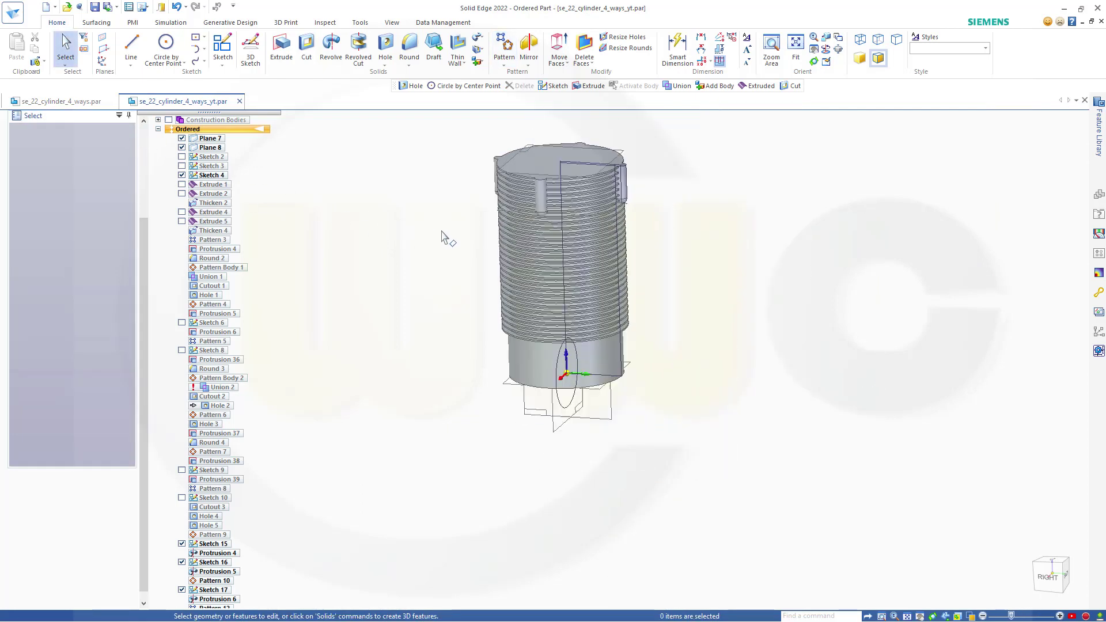
pyautogui.keyDown('shift'); pyautogui.moveTo(464, 215); pyautogui.dragTo(492, 328, button='middle'); pyautogui.keyUp('shift')
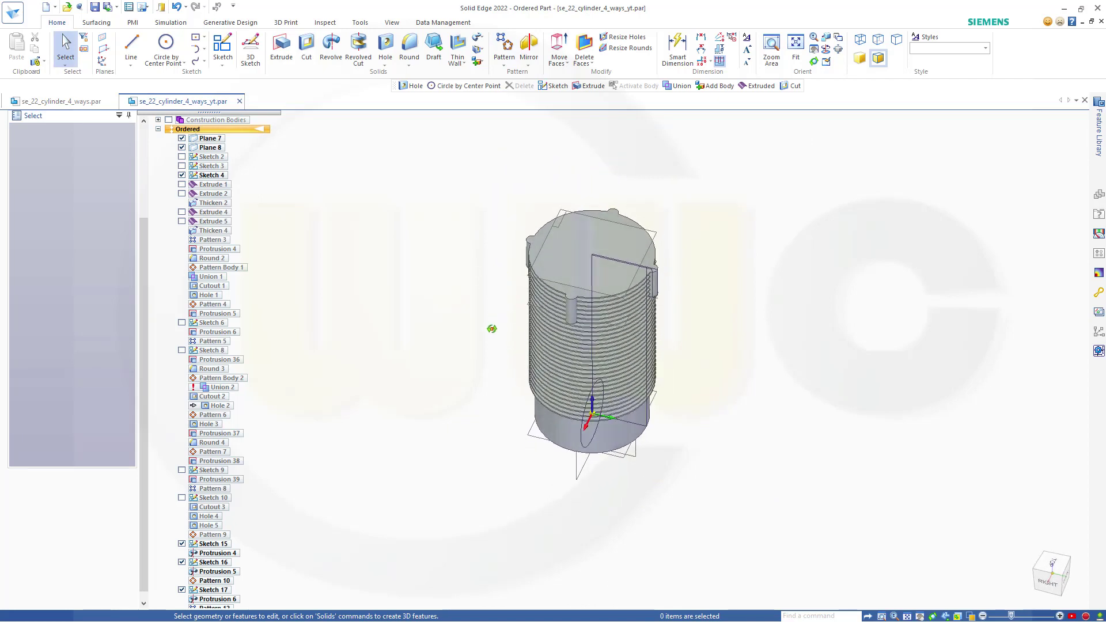
# Cut a large simple hole with the Through All extent, centered on the cylinder's top face
pyautogui.click(385, 48)
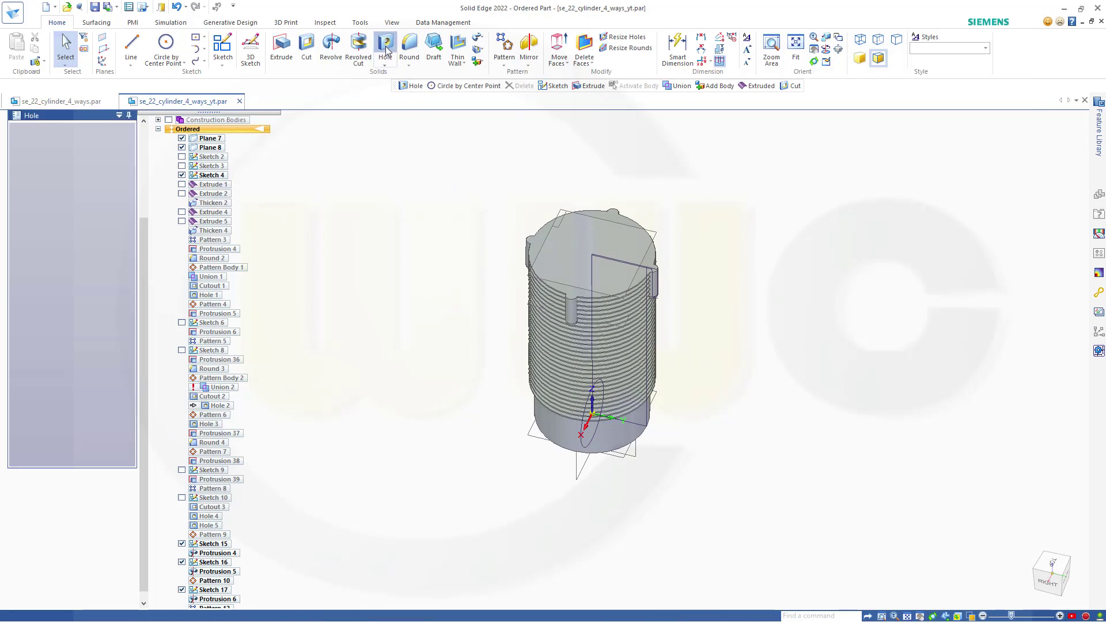
pyautogui.click(573, 215)
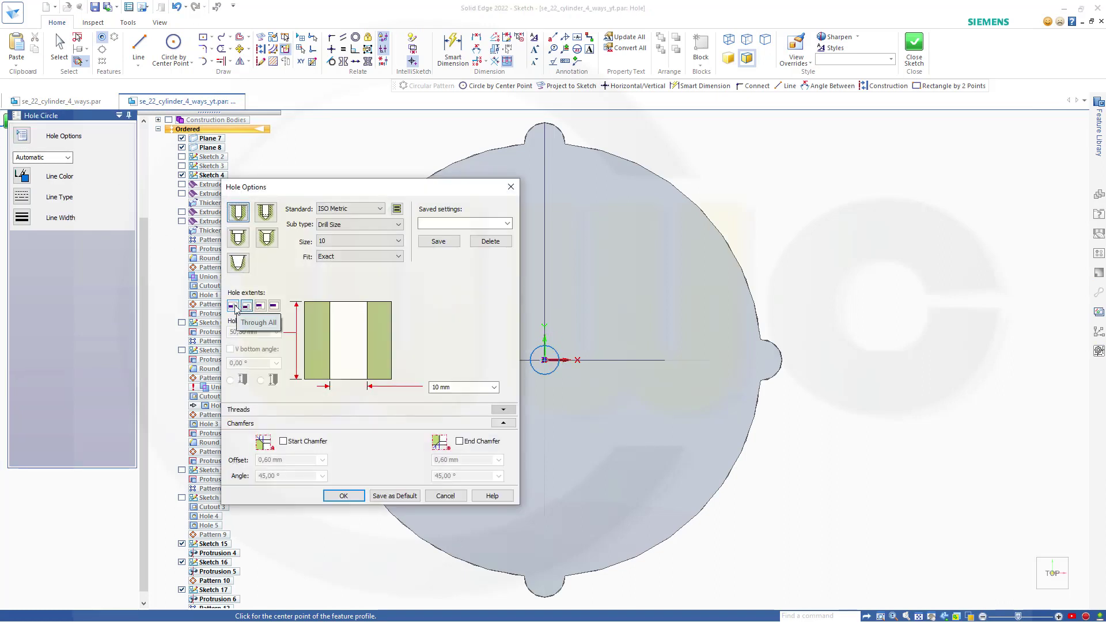
pyautogui.click(235, 307)
pyautogui.click(449, 387)
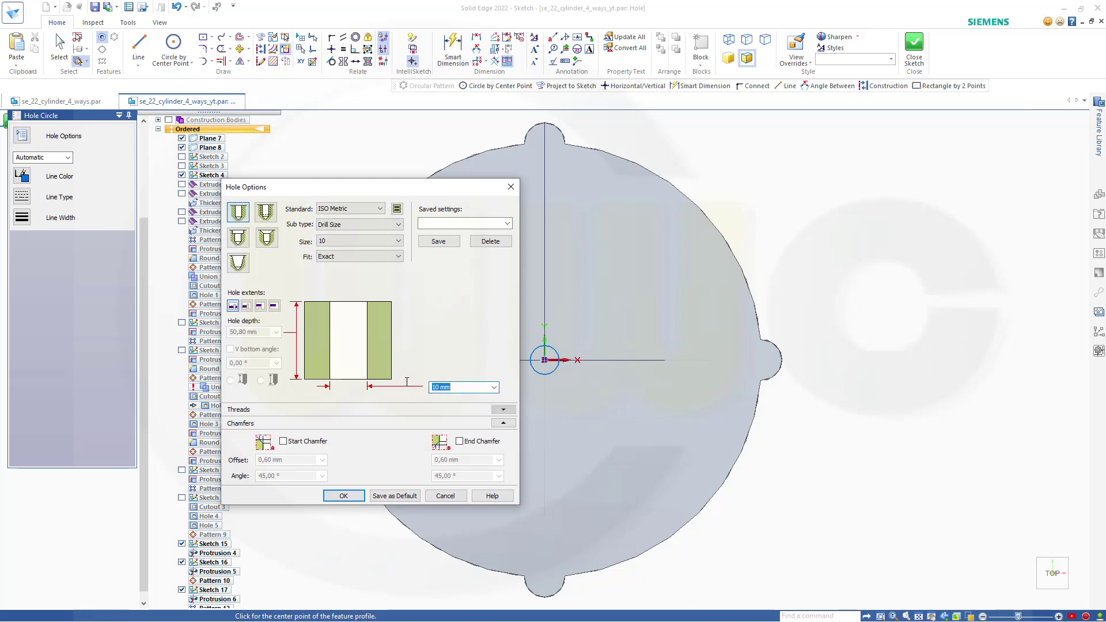
pyautogui.press('Return')
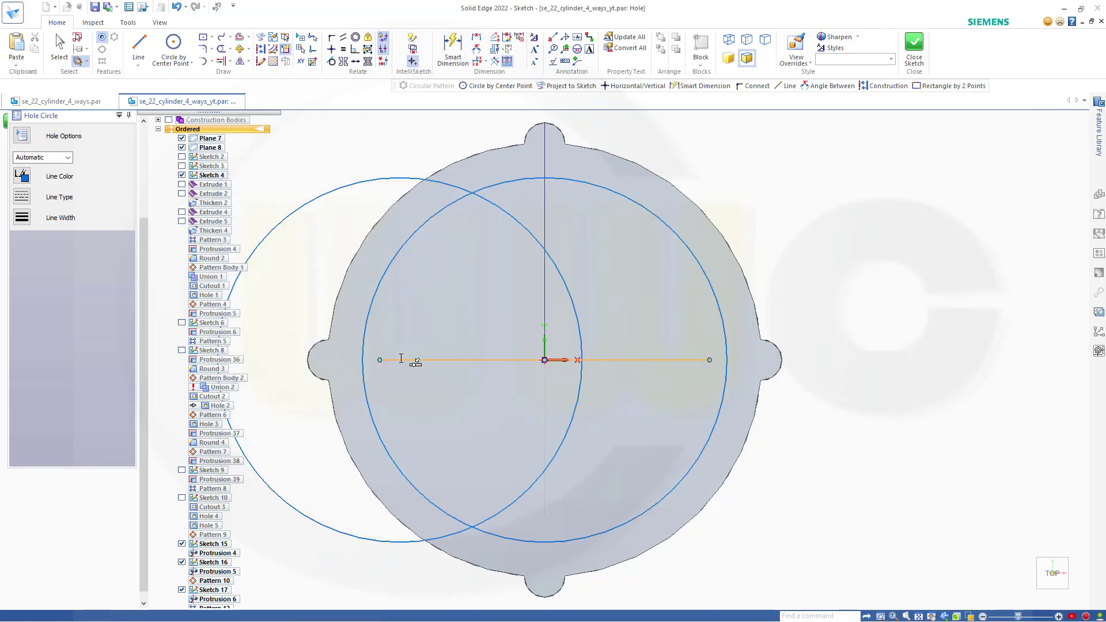
pyautogui.click(914, 45)
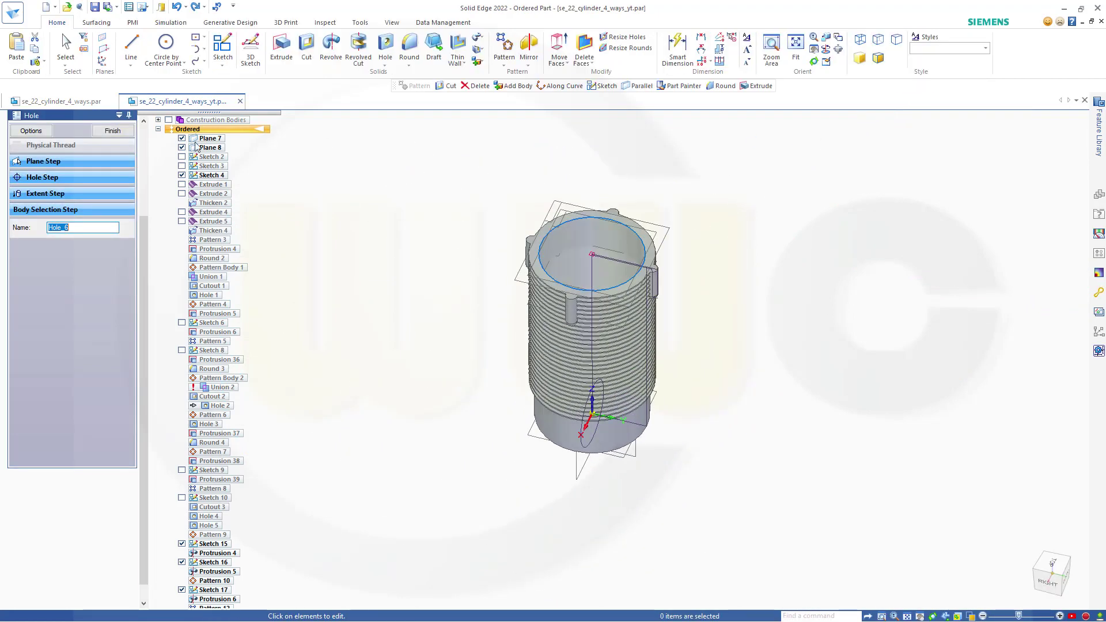
pyautogui.click(106, 132)
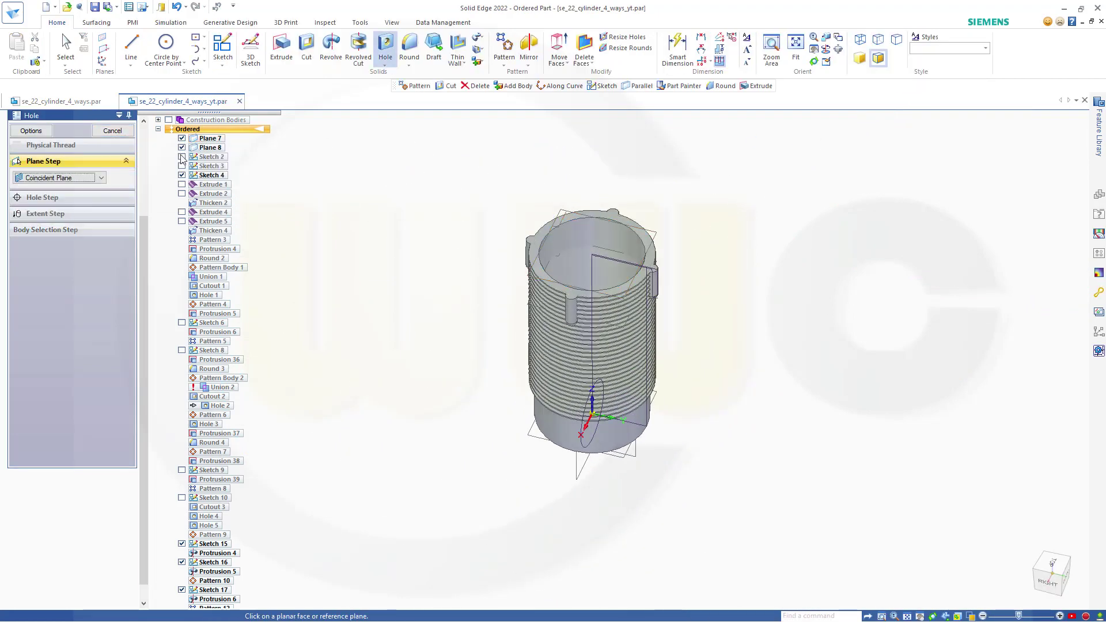
# Start another hole on the cylinder's top face and place a 10 mm hole circle at the center of one rim pin
pyautogui.click(656, 241)
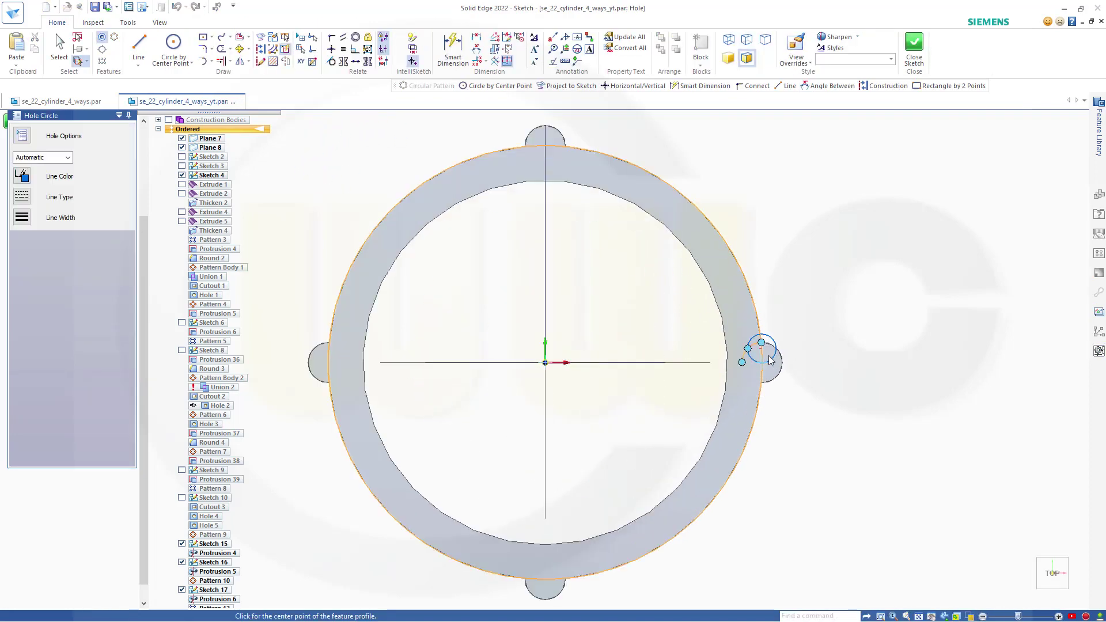
pyautogui.scroll(5, 775, 363)
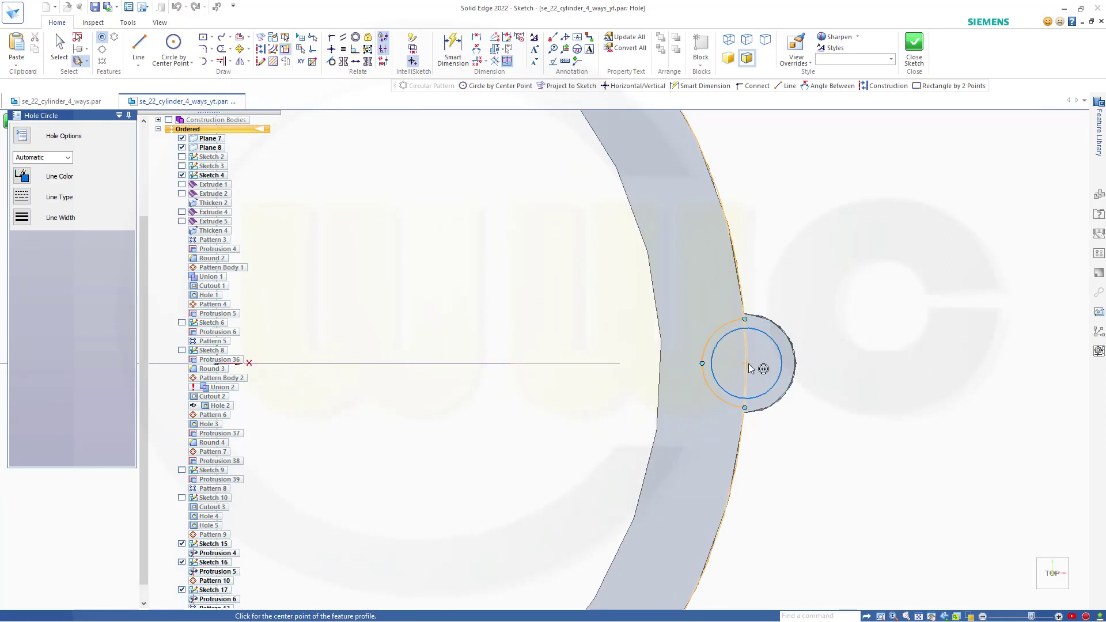
pyautogui.click(745, 364)
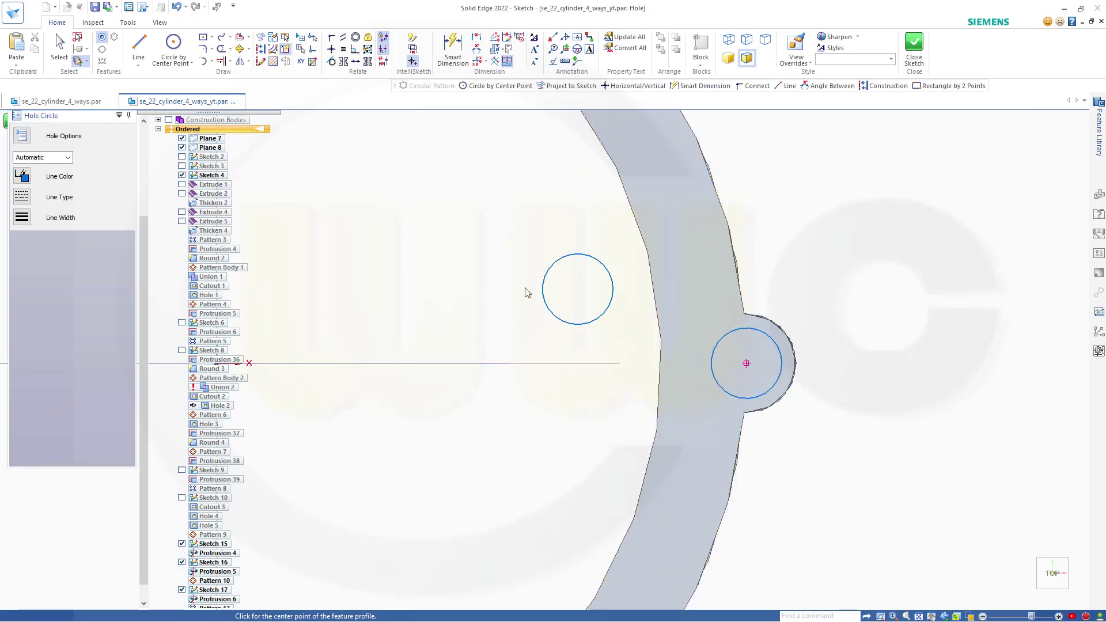
# Give the pin hole a finite extent with a depth of 20 mm and finish the hole feature
pyautogui.click(22, 136)
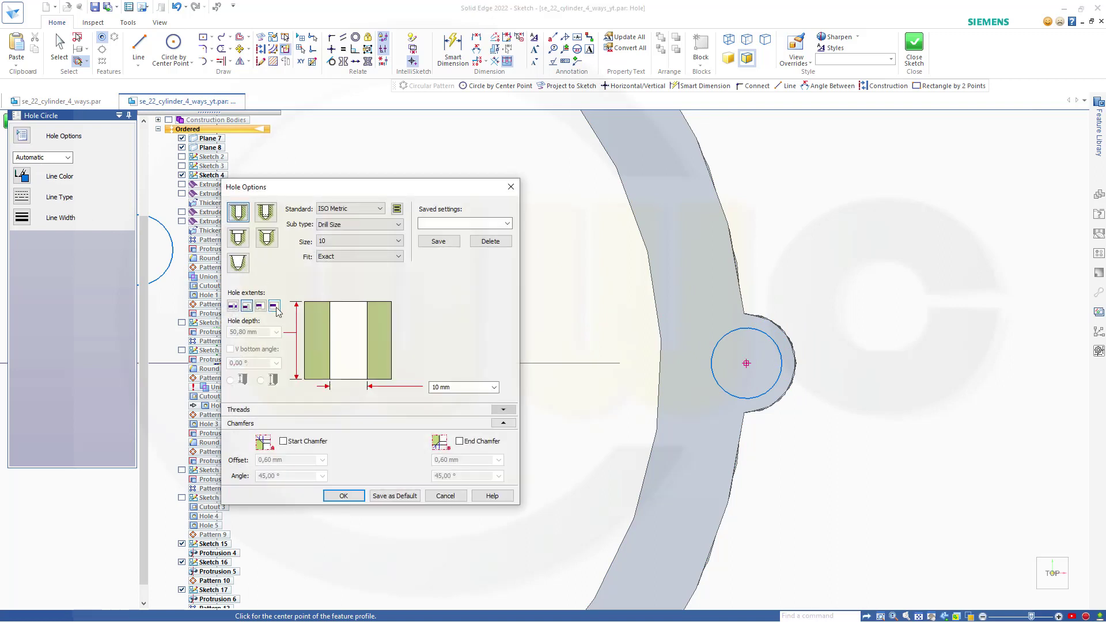
pyautogui.click(274, 306)
pyautogui.click(266, 332)
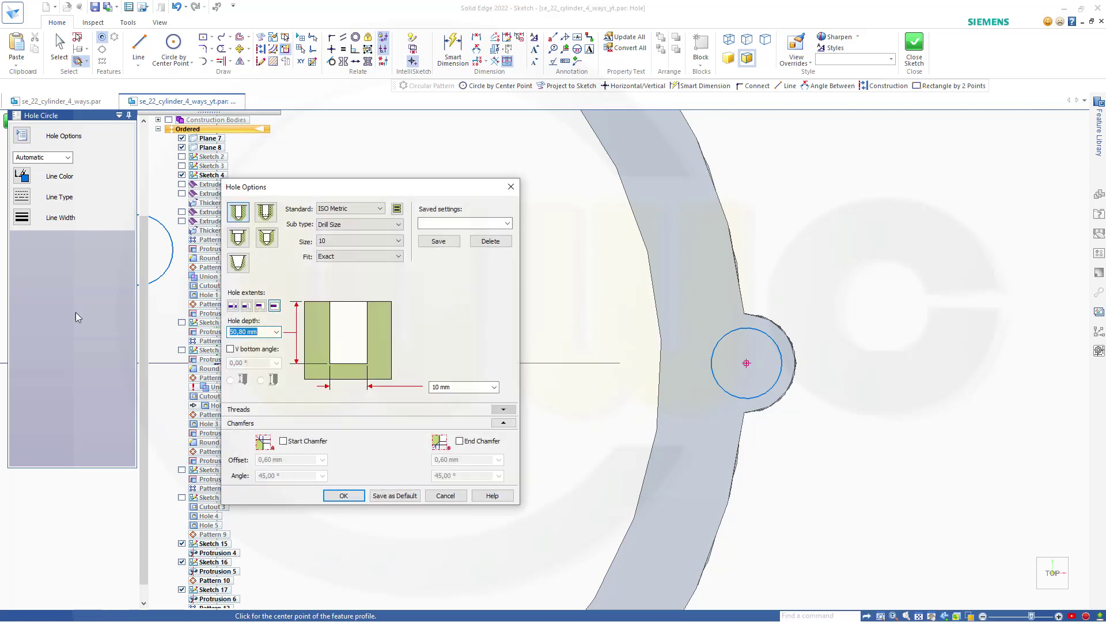
pyautogui.write('20')
pyautogui.click(343, 496)
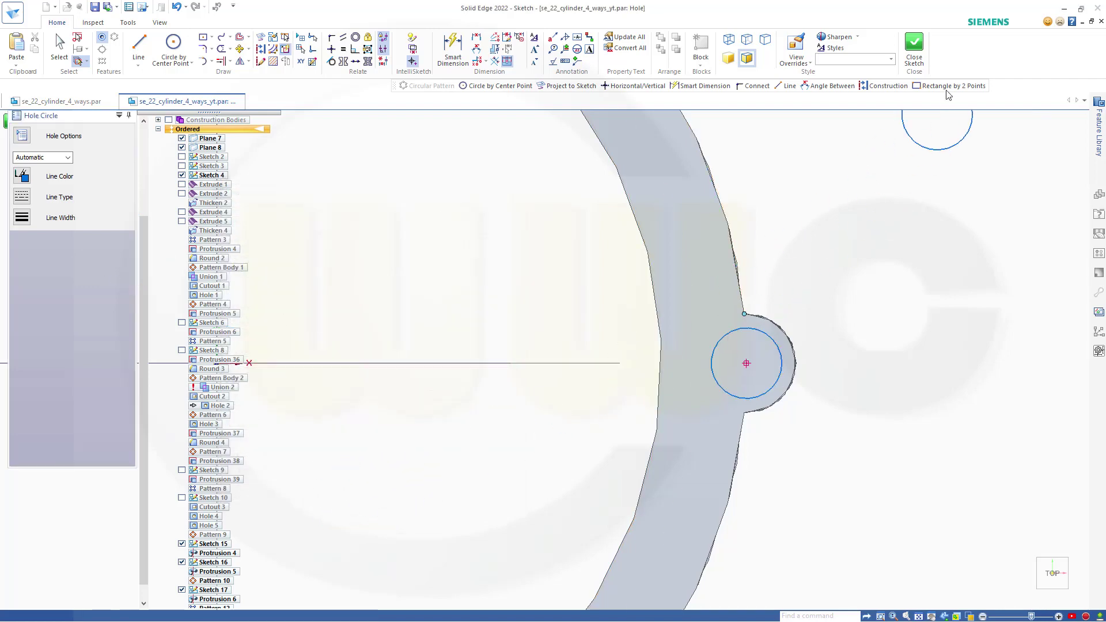
pyautogui.click(915, 46)
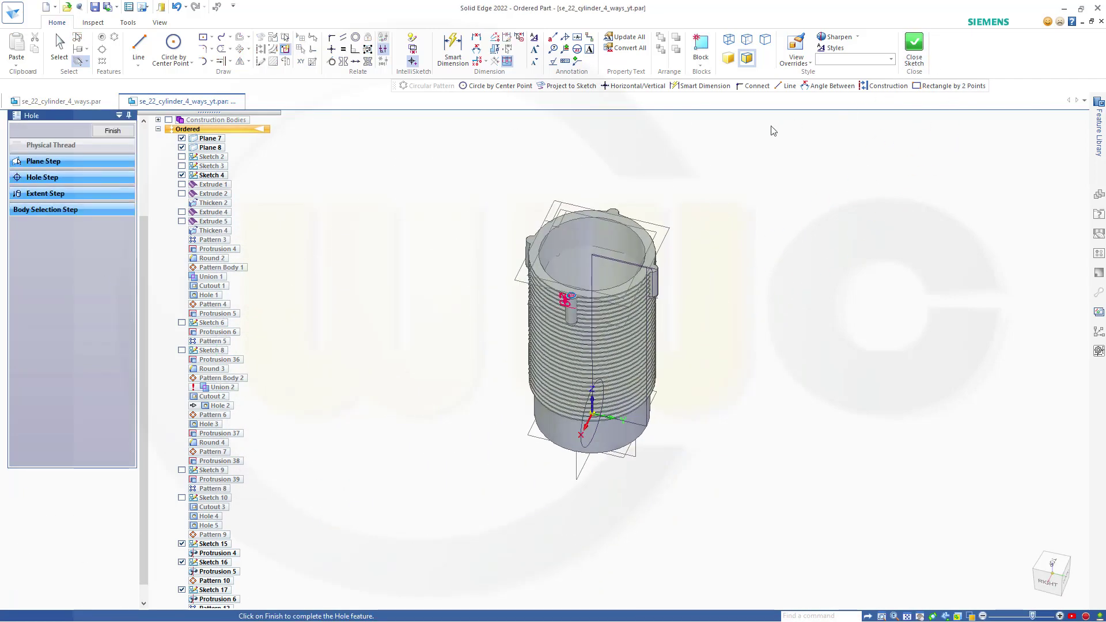
pyautogui.click(113, 131)
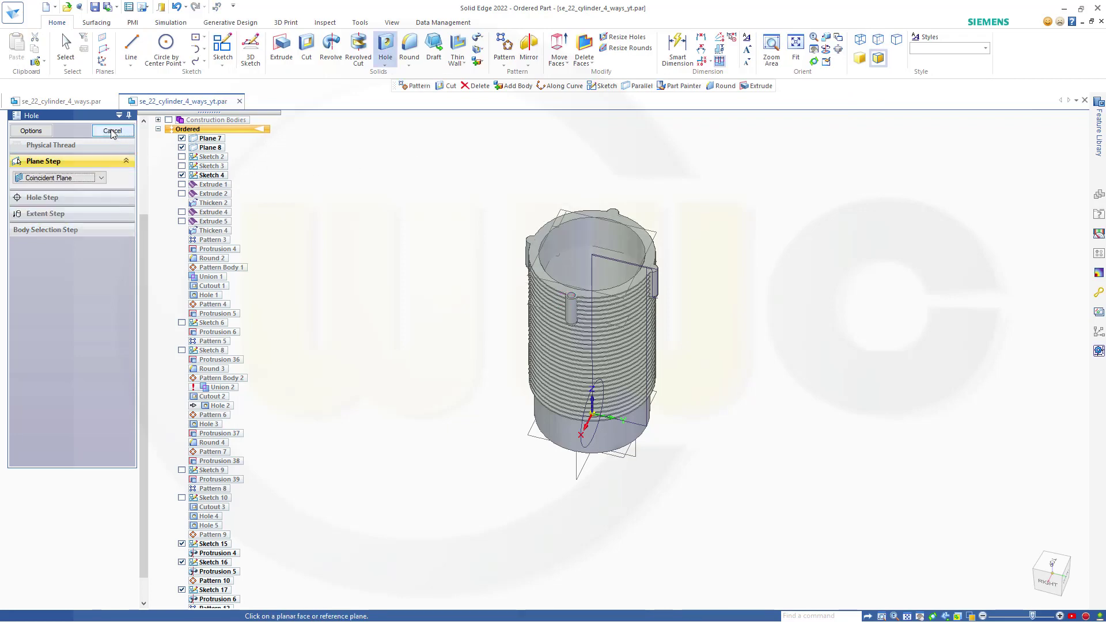
pyautogui.click(113, 132)
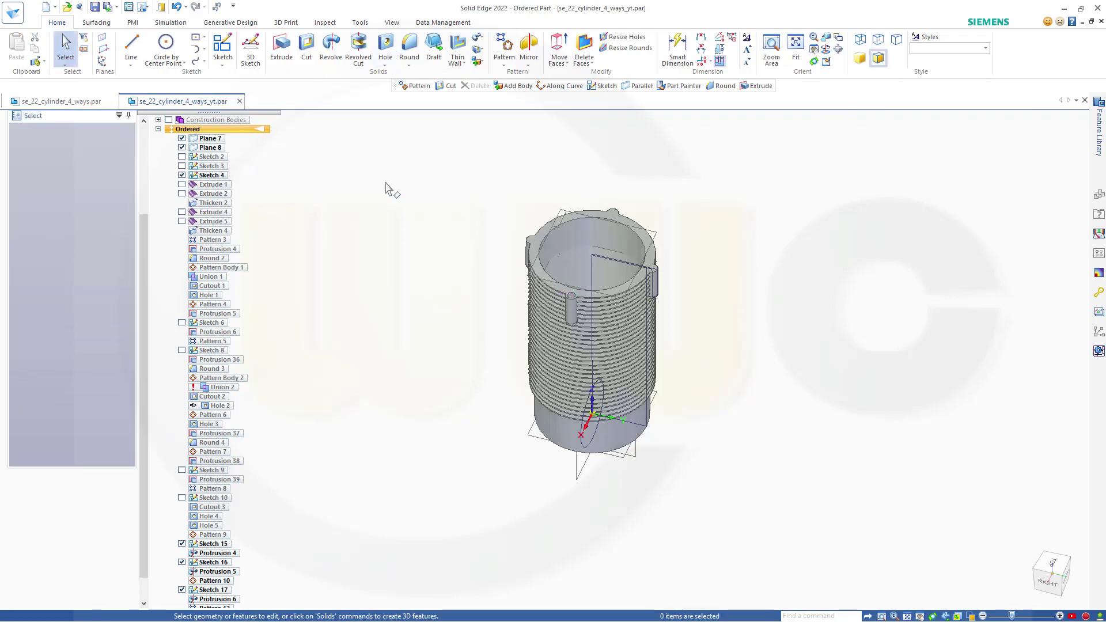
# Choose the pin hole, Hole 7, as the feature to pattern and open the pattern sketch on the cylinder's top plane
pyautogui.scroll(2, 461, 213)
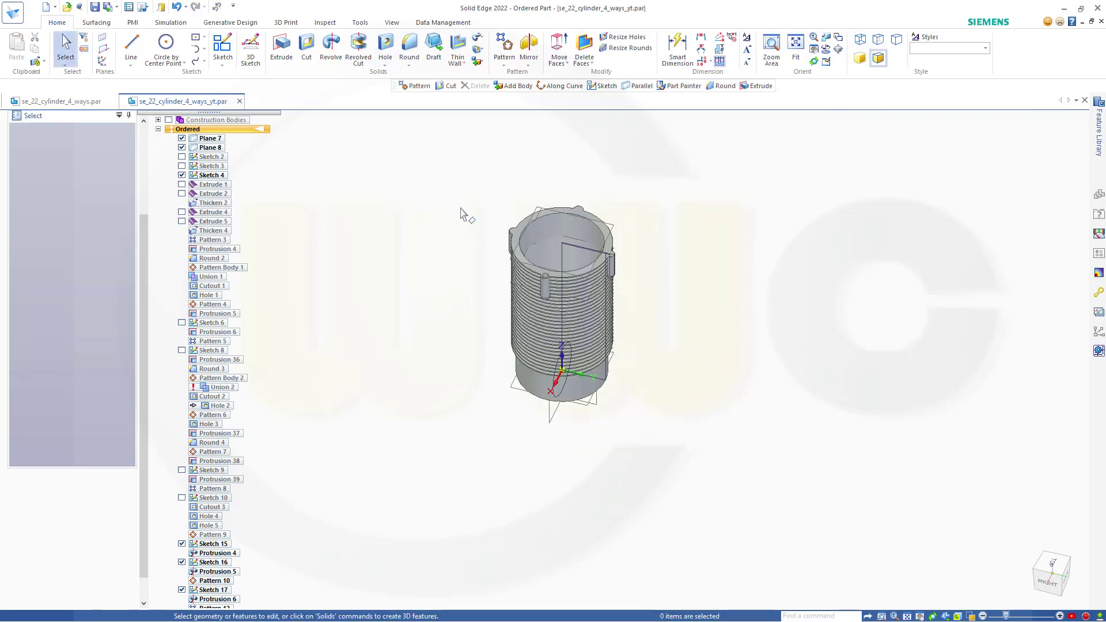
pyautogui.click(503, 49)
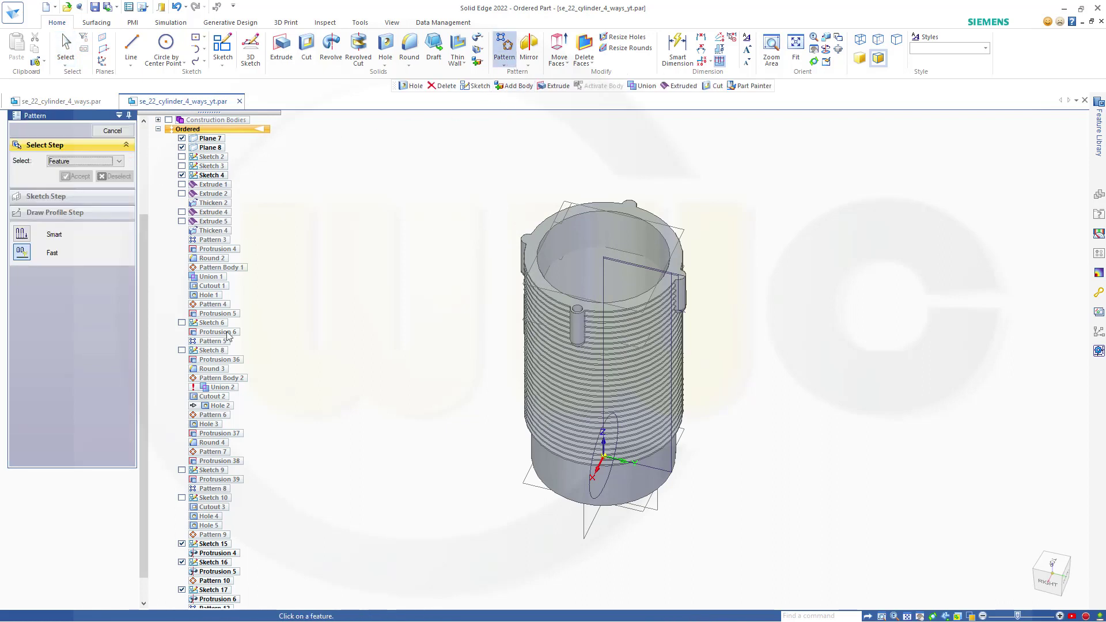
pyautogui.scroll(-1, 143, 571)
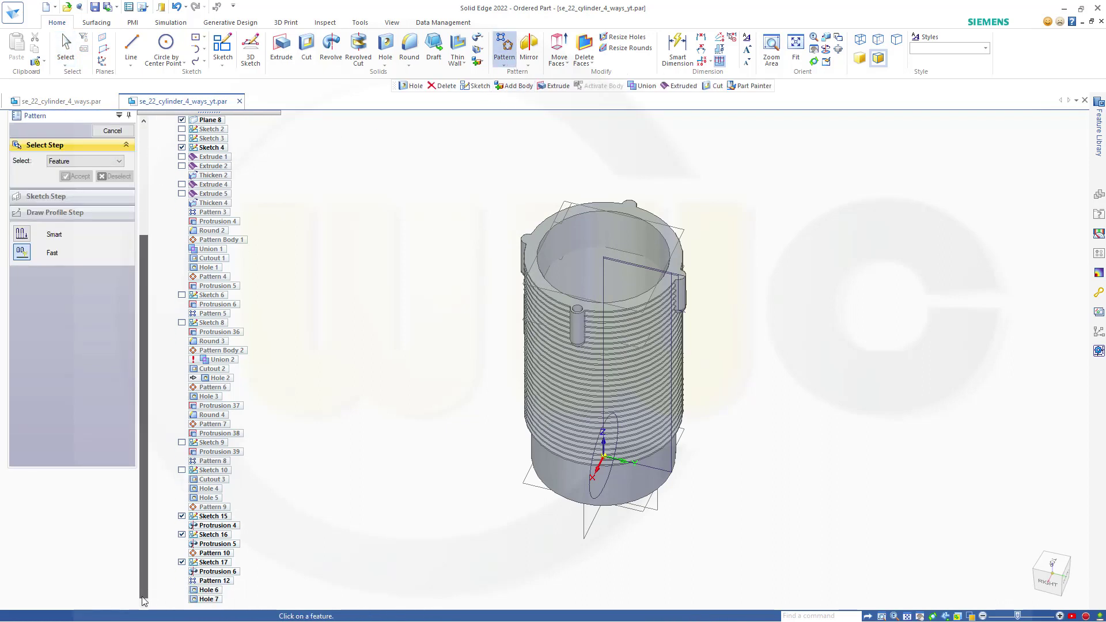
pyautogui.click(208, 599)
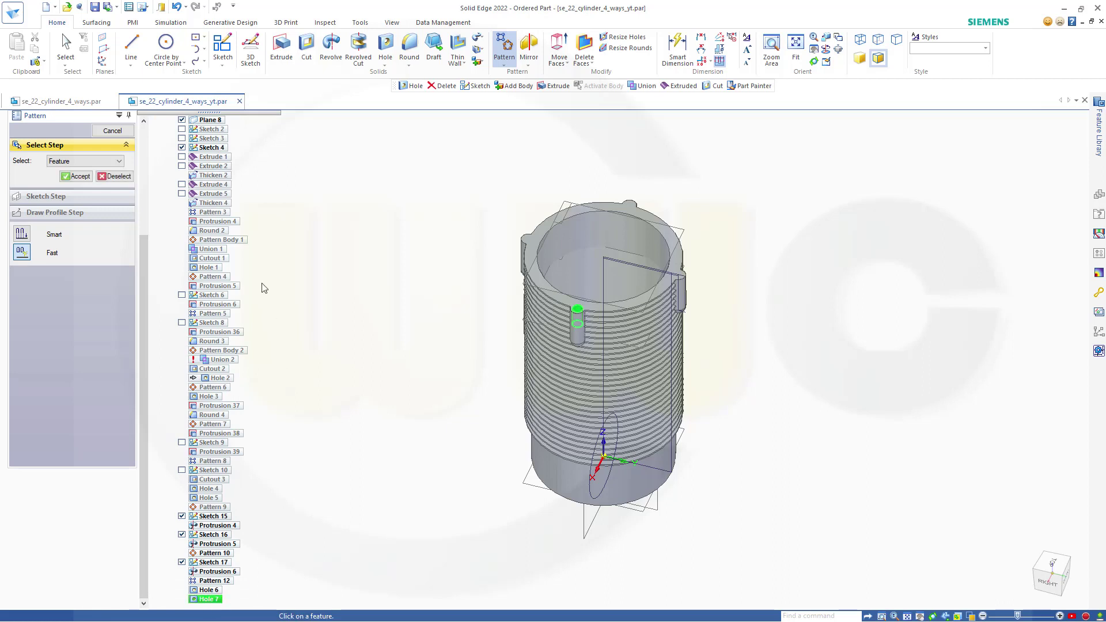
pyautogui.click(79, 176)
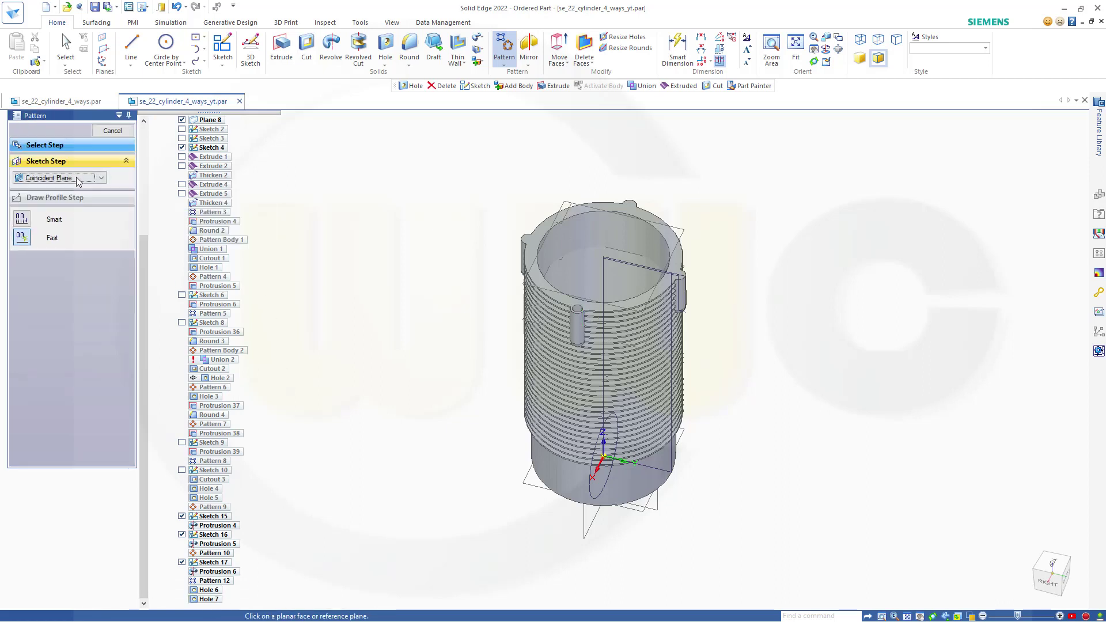
pyautogui.click(582, 200)
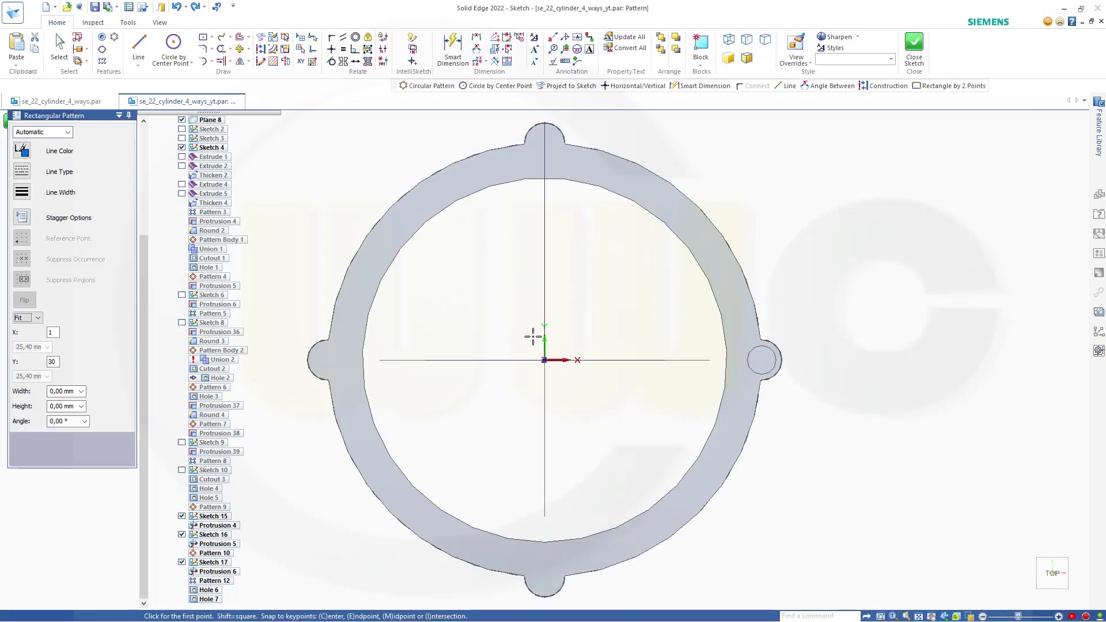
# Pattern the pin hole with a full-circle Fit pattern of count 4 and 75 mm radius around the cylinder's center
pyautogui.click(544, 360)
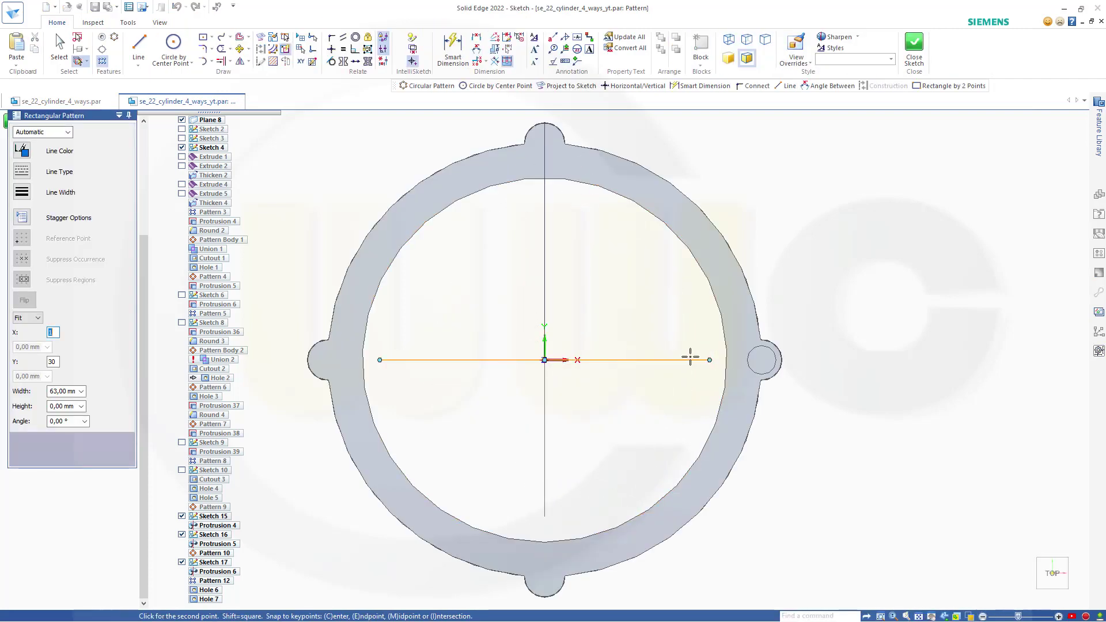
pyautogui.click(115, 37)
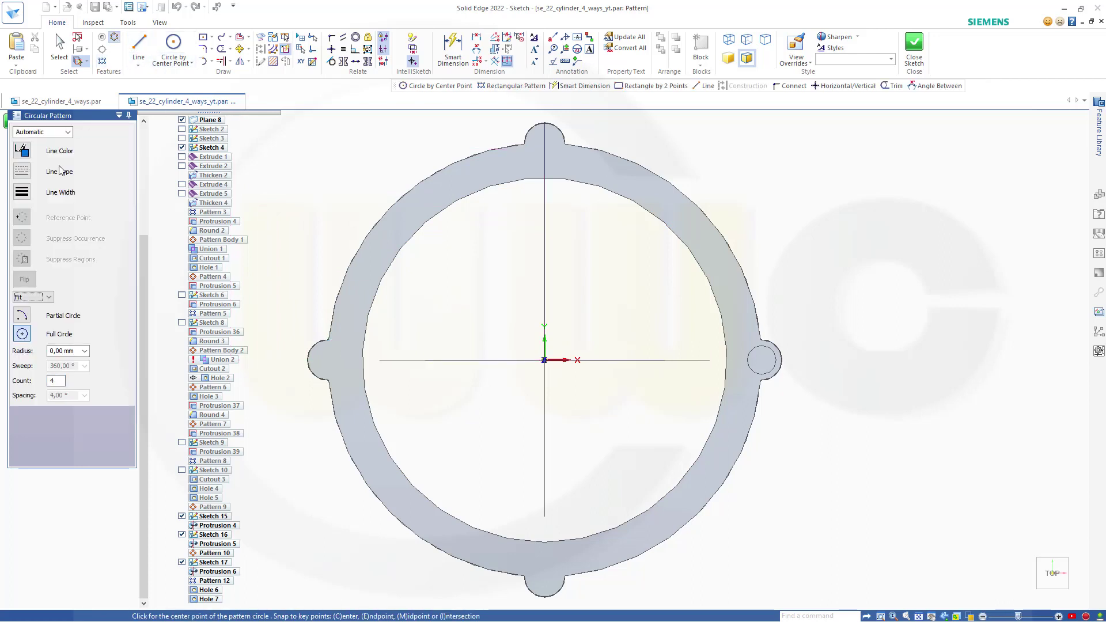
pyautogui.click(545, 360)
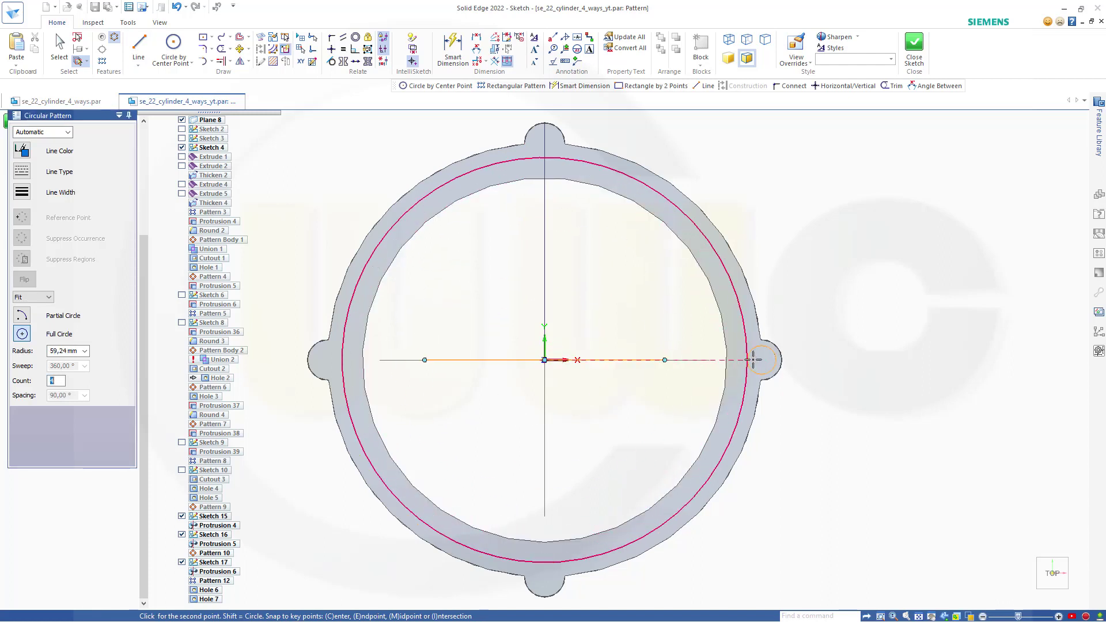
pyautogui.click(765, 392)
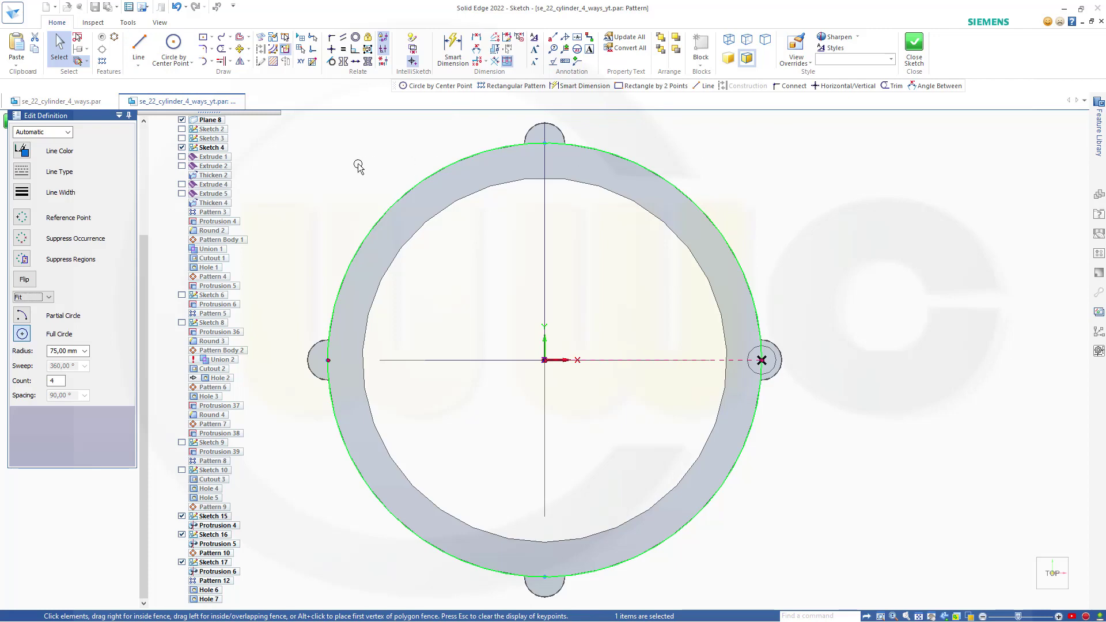
pyautogui.click(918, 47)
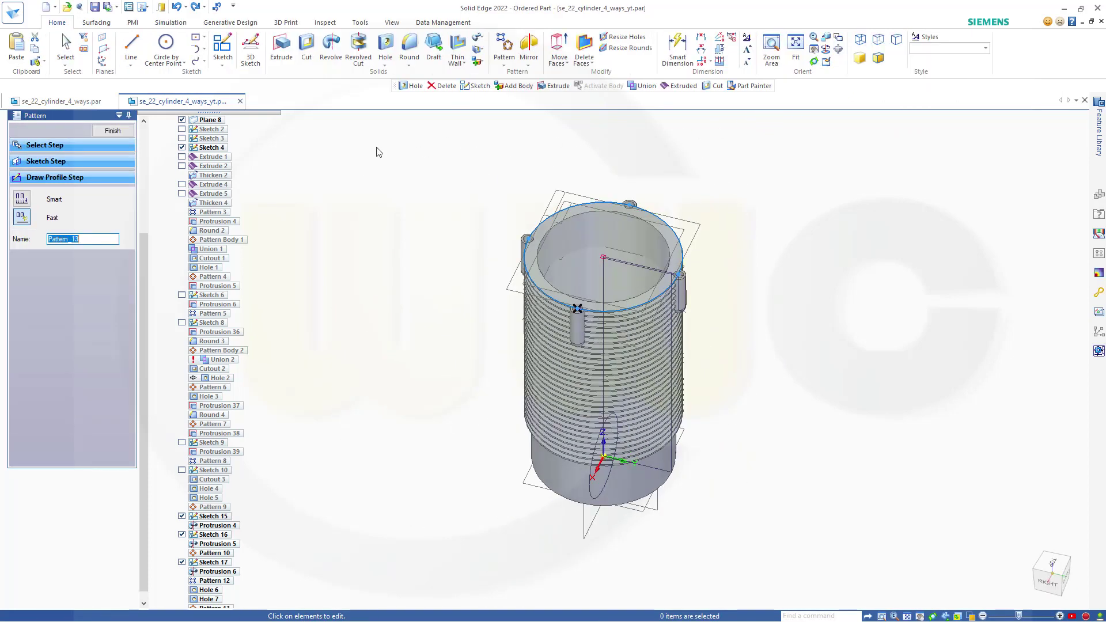
pyautogui.click(112, 131)
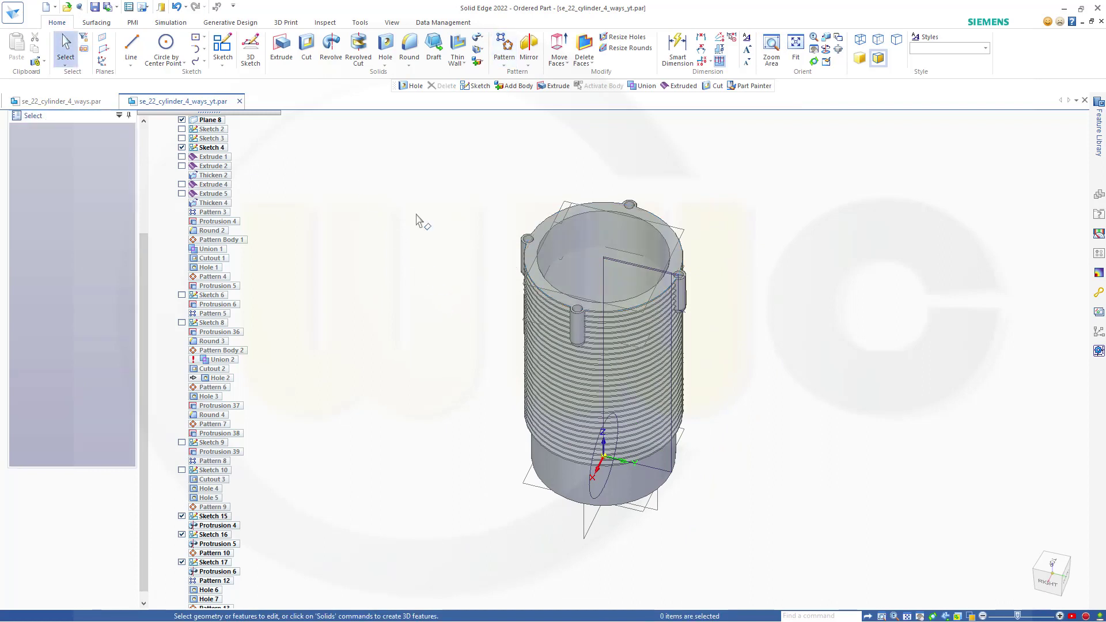
# Cut the circle sketched at the cylinder's base through the wall with a symmetric extent of 200 mm
pyautogui.click(307, 53)
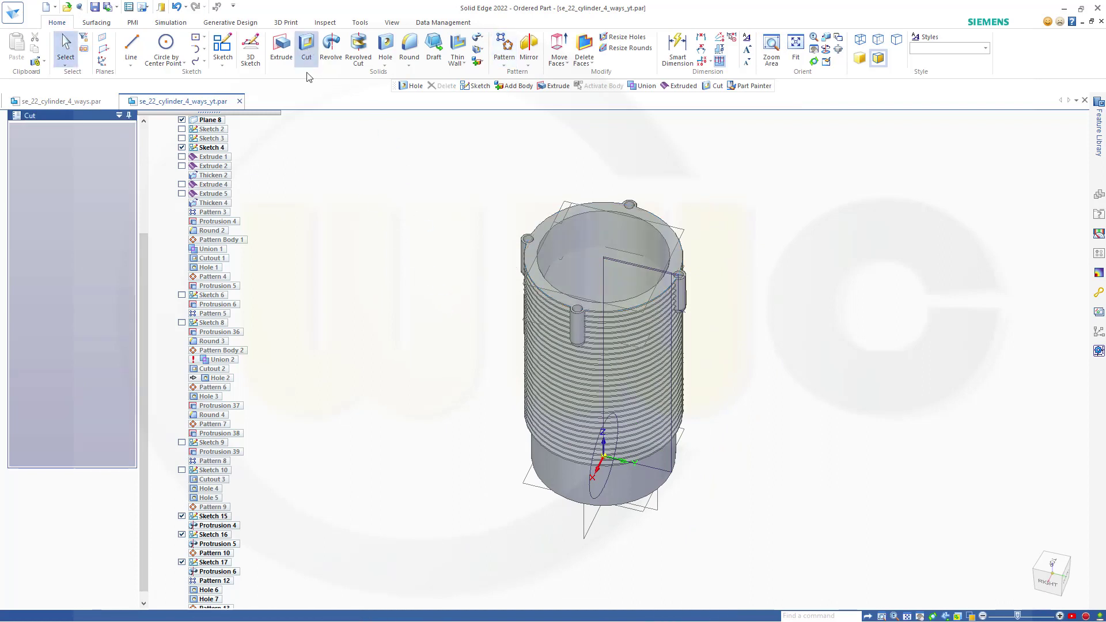
pyautogui.click(595, 498)
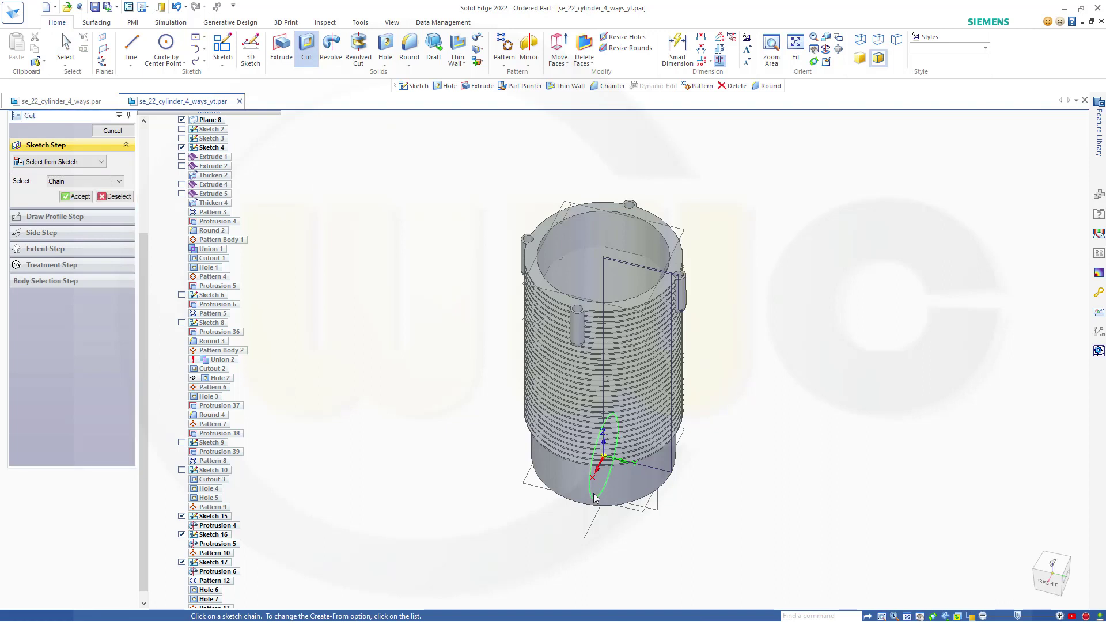
pyautogui.click(76, 197)
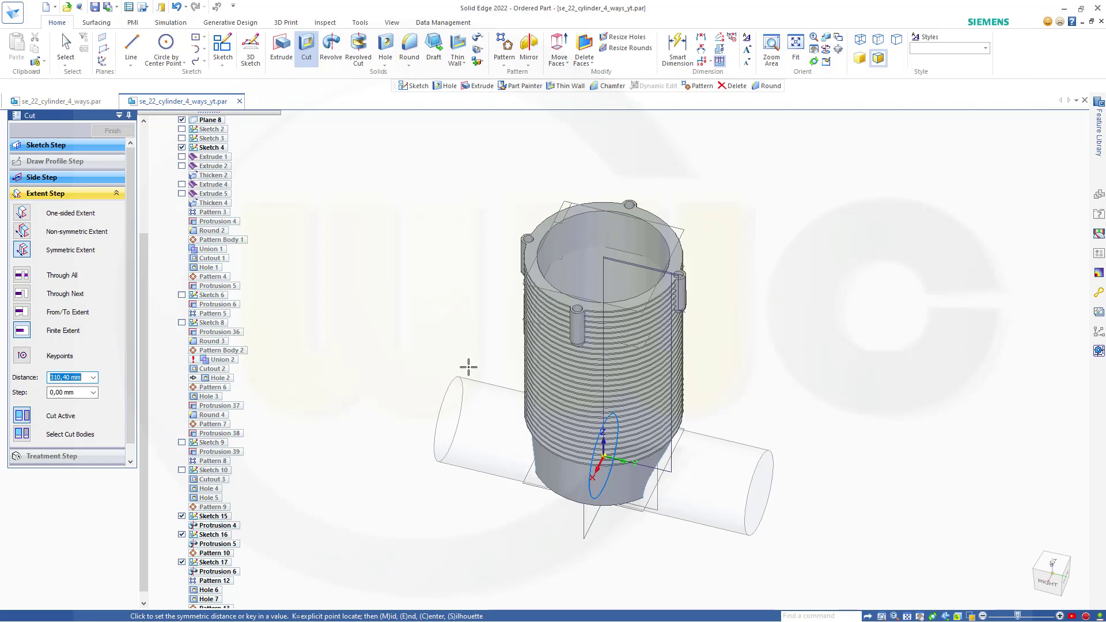
pyautogui.write('200')
pyautogui.press('Return')
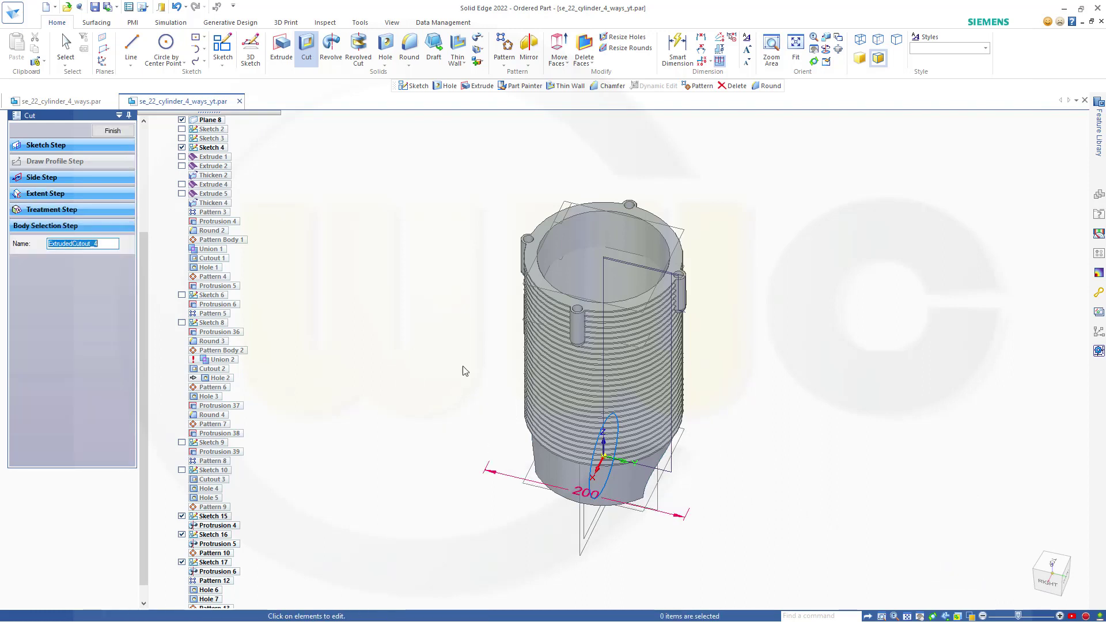
pyautogui.click(122, 133)
pyautogui.click(122, 133)
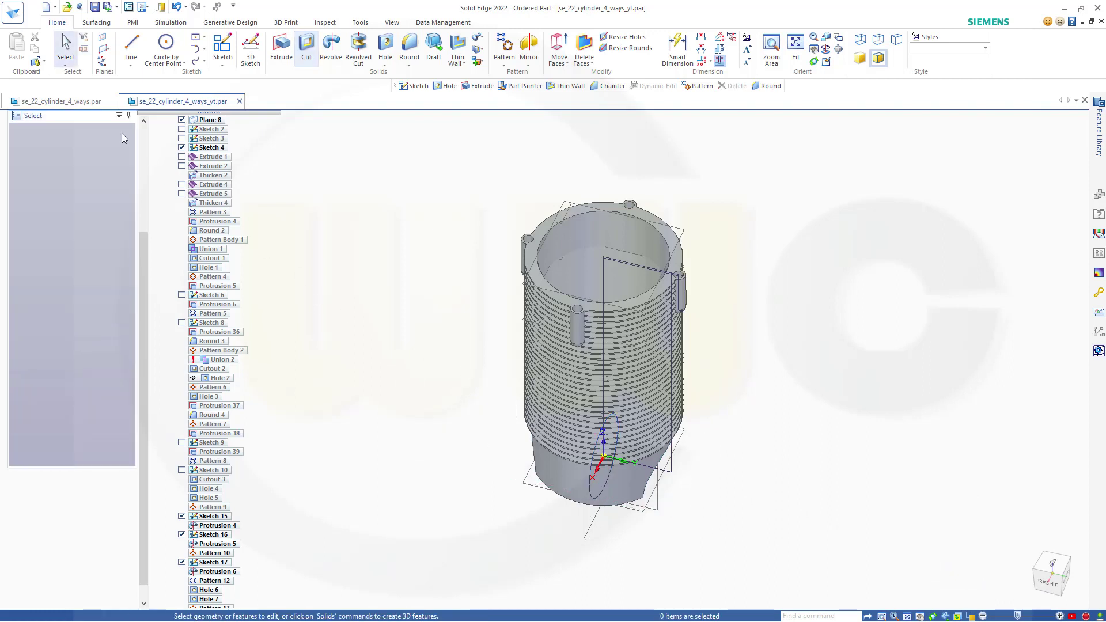
pyautogui.moveTo(493, 407); pyautogui.dragTo(452, 352, button='middle')
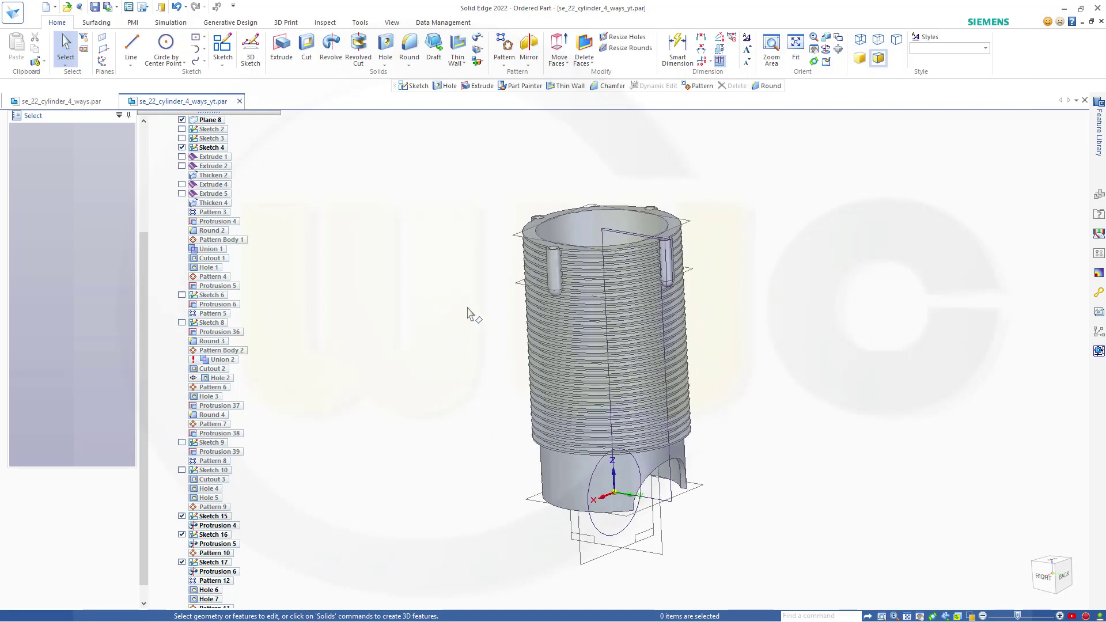